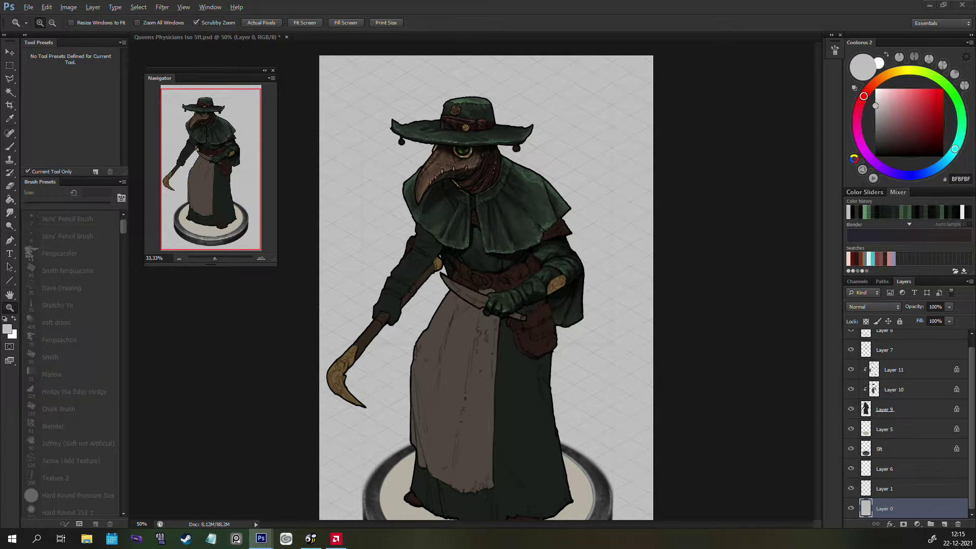
Step: Zoom in on the figure and pick a warm brown sampled from it, with a slightly bigger brush
{"action": "left_click", "coordinate": [546, 198]}
{"action": "key", "text": "b"}
{"action": "left_click", "coordinate": [547, 250], "text": "alt"}
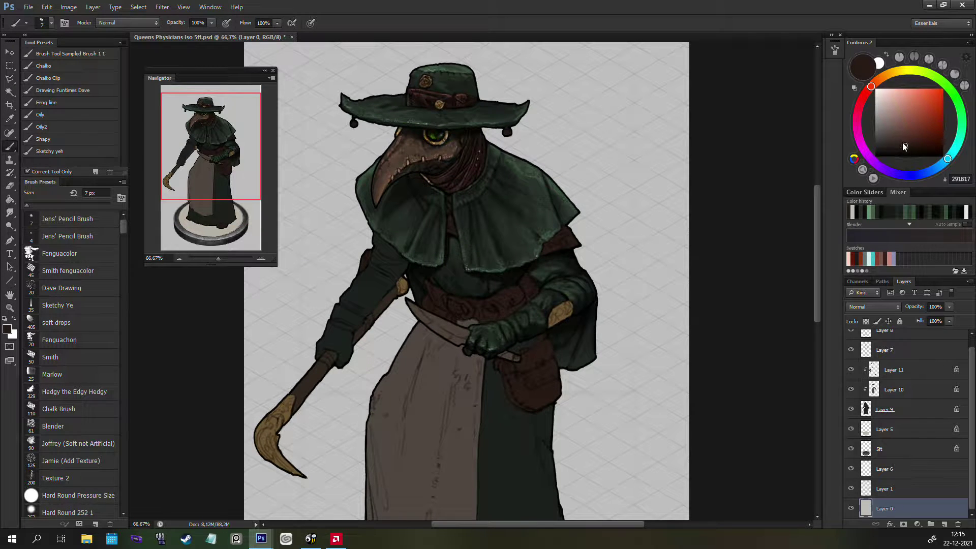
{"action": "left_click_drag", "start_coordinate": [904, 147], "coordinate": [911, 125]}
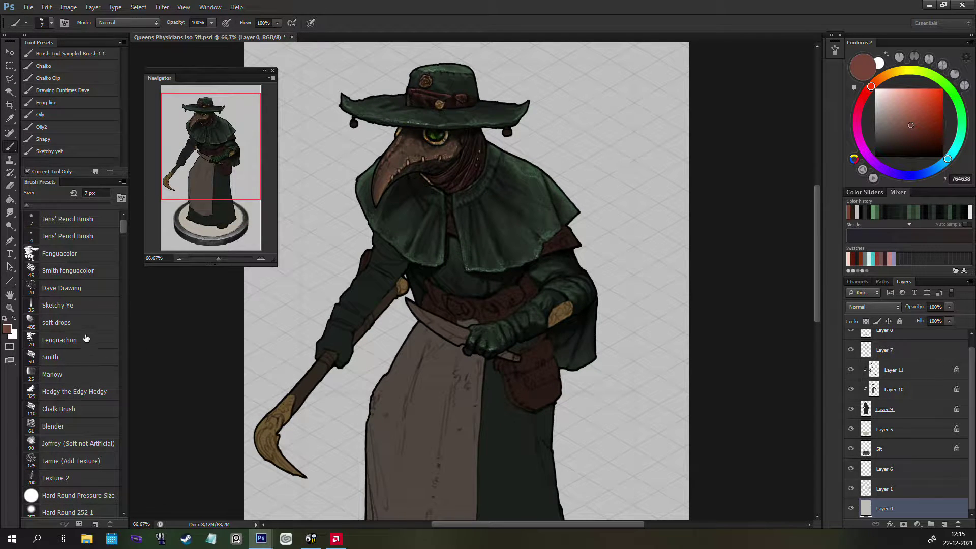
{"action": "key", "text": "bracketright"}
{"action": "key", "text": "bracketright"}
{"action": "key", "text": "bracketright"}
Step: Make Layer 10 the active painting layer after checking Layer 11's contents
{"action": "left_click", "coordinate": [890, 390]}
{"action": "left_click", "coordinate": [851, 370]}
{"action": "left_click", "coordinate": [851, 369]}
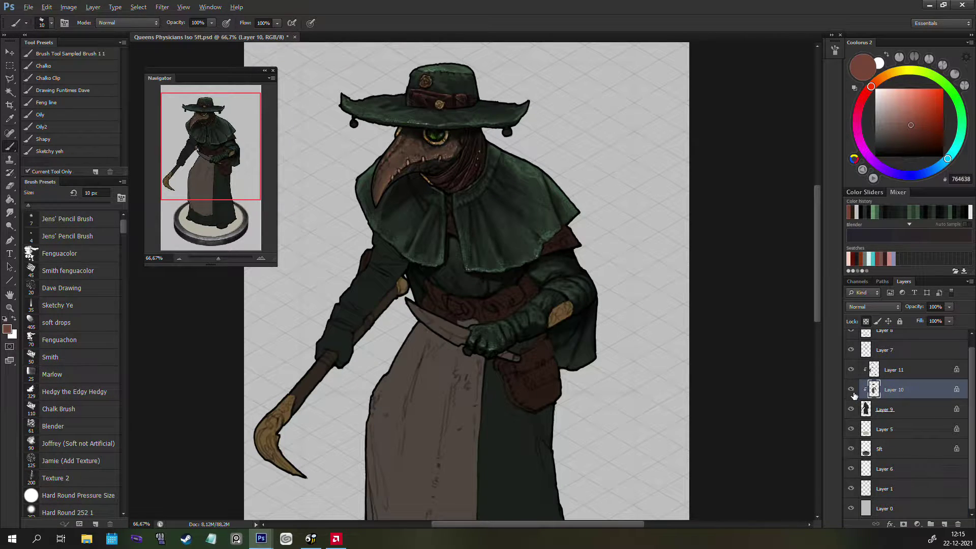
Step: Shade the cloak's right shoulder with sampled dark, tan highlight and near-black tones
{"action": "left_click", "coordinate": [851, 389]}
{"action": "left_click", "coordinate": [851, 389]}
{"action": "left_click", "coordinate": [566, 227], "text": "alt"}
{"action": "left_click", "coordinate": [553, 249], "text": "alt"}
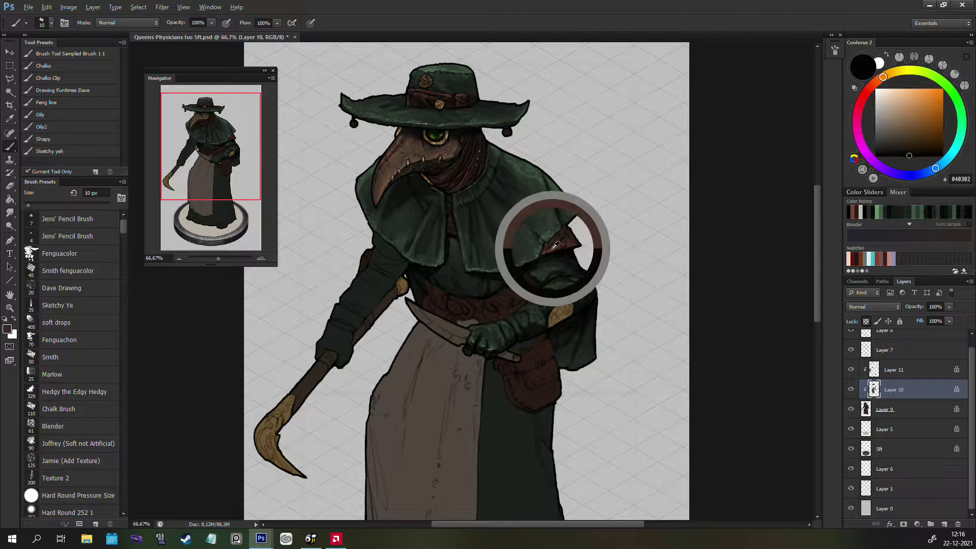
{"action": "left_click_drag", "start_coordinate": [903, 141], "coordinate": [906, 113]}
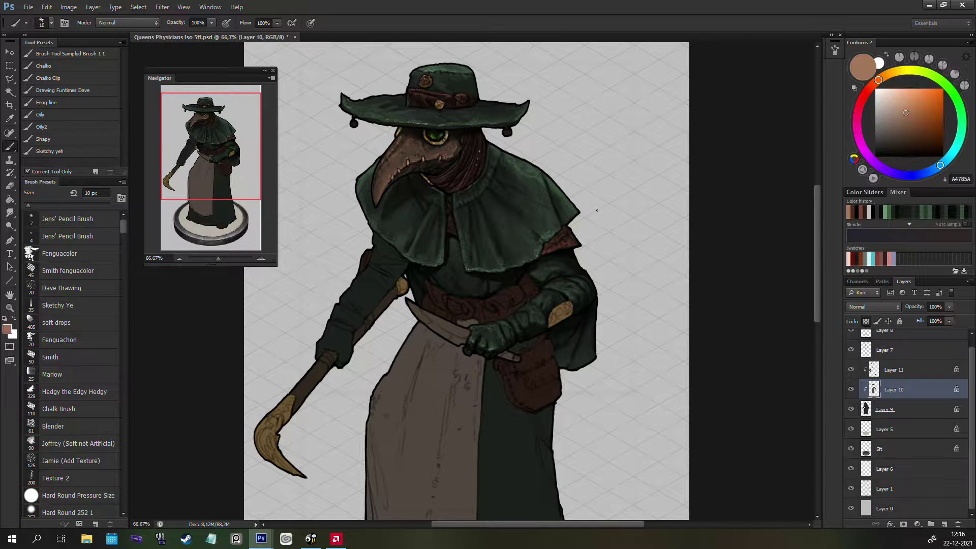
{"action": "key", "text": "bracketleft"}
{"action": "key", "text": "bracketleft"}
{"action": "key", "text": "bracketleft"}
{"action": "key", "text": "bracketleft"}
{"action": "left_click", "coordinate": [552, 248], "text": "alt"}
{"action": "key", "text": "bracketright"}
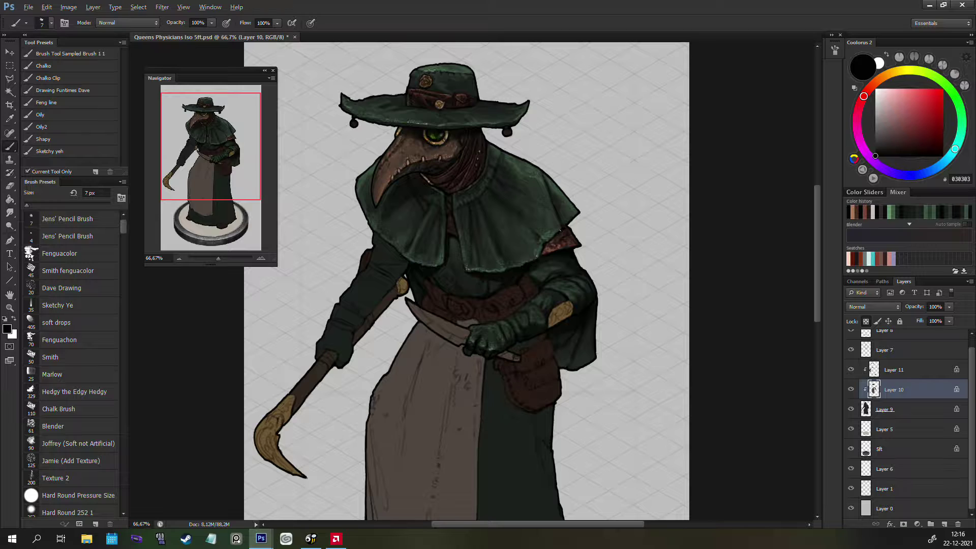
{"action": "key", "text": "bracketright"}
{"action": "key", "text": "bracketright"}
Step: Paint dark cloak shading on the arm near the glove with a 15 px brush, then zoom out
{"action": "left_click", "coordinate": [850, 390]}
{"action": "left_click", "coordinate": [850, 390]}
{"action": "left_click", "coordinate": [497, 310], "text": "alt"}
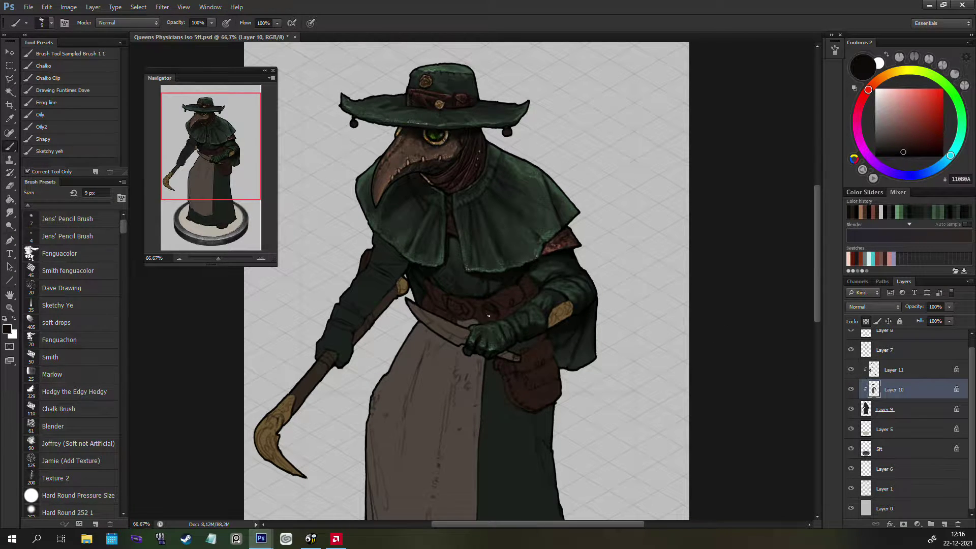
{"action": "key", "text": "bracketright"}
{"action": "key", "text": "bracketright"}
{"action": "key", "text": "bracketright"}
{"action": "key", "text": "bracketright"}
{"action": "key", "text": "bracketleft"}
{"action": "key", "text": "bracketleft"}
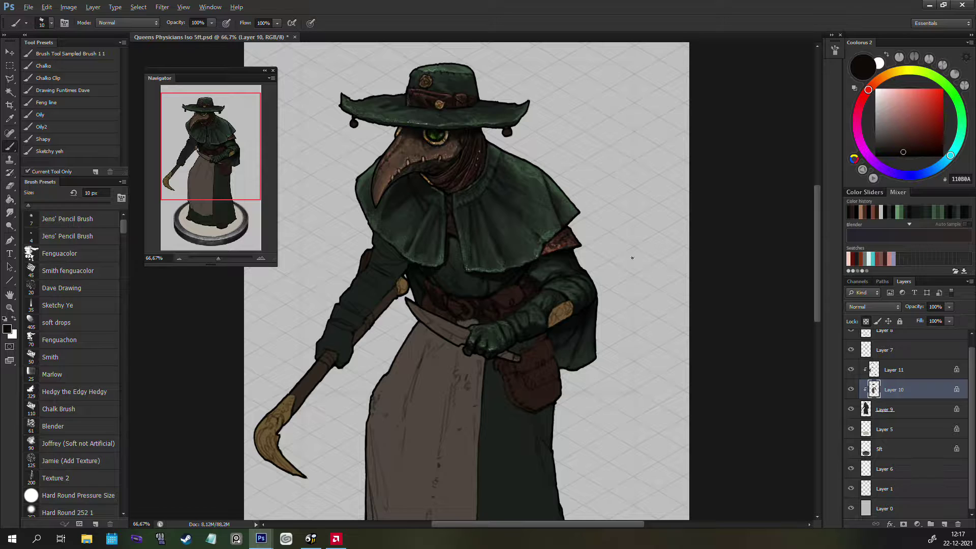
{"action": "key", "text": "z"}
{"action": "left_click", "coordinate": [509, 309], "text": "alt"}
Step: Mirror the canvas and sample the reddish-brown and dark belt colours with a smaller brush
{"action": "key", "text": "ctrl+shift+h"}
{"action": "left_click", "coordinate": [499, 311]}
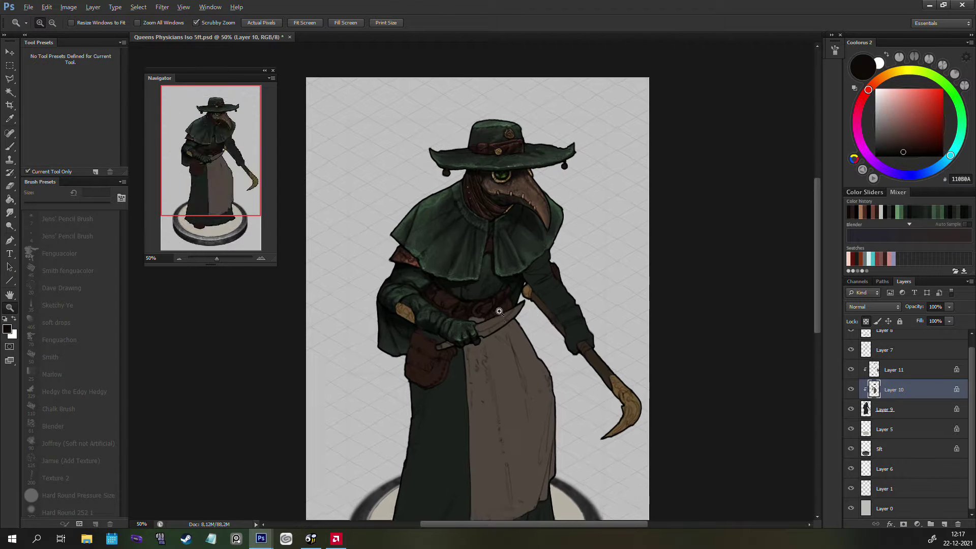
{"action": "left_click", "coordinate": [499, 311]}
{"action": "key", "text": "b"}
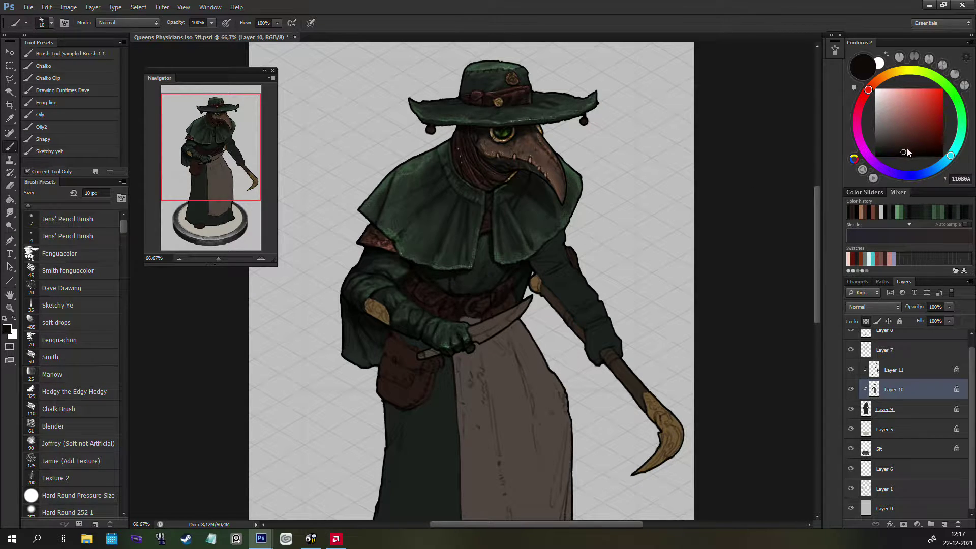
{"action": "left_click", "coordinate": [432, 304], "text": "alt"}
{"action": "key", "text": "bracketleft"}
{"action": "key", "text": "bracketleft"}
{"action": "key", "text": "bracketleft"}
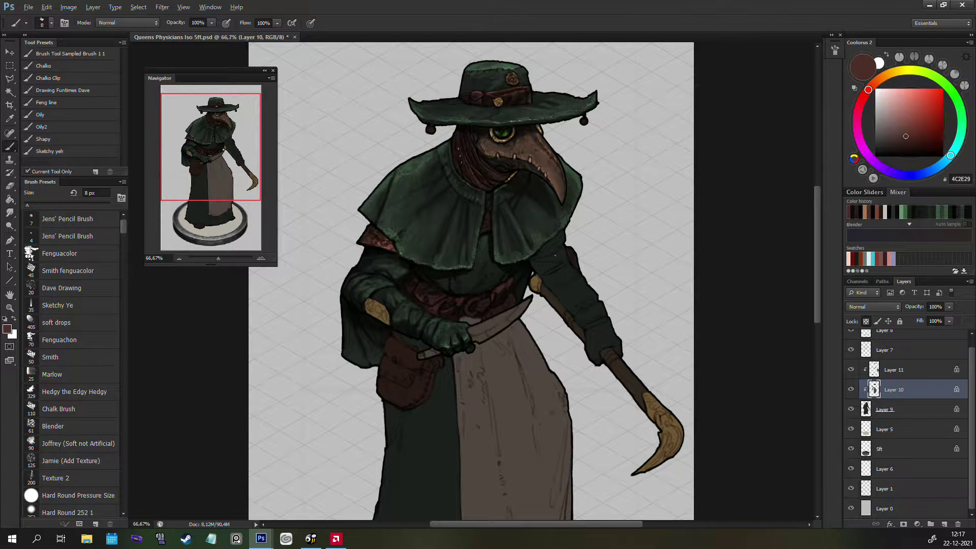
{"action": "left_click", "coordinate": [445, 304], "text": "alt"}
{"action": "key", "text": "bracketright"}
Step: Paint the grey-brown buckle ring's upper-left curve on the belt, then flip the canvas back
{"action": "left_click", "coordinate": [510, 290], "text": "alt"}
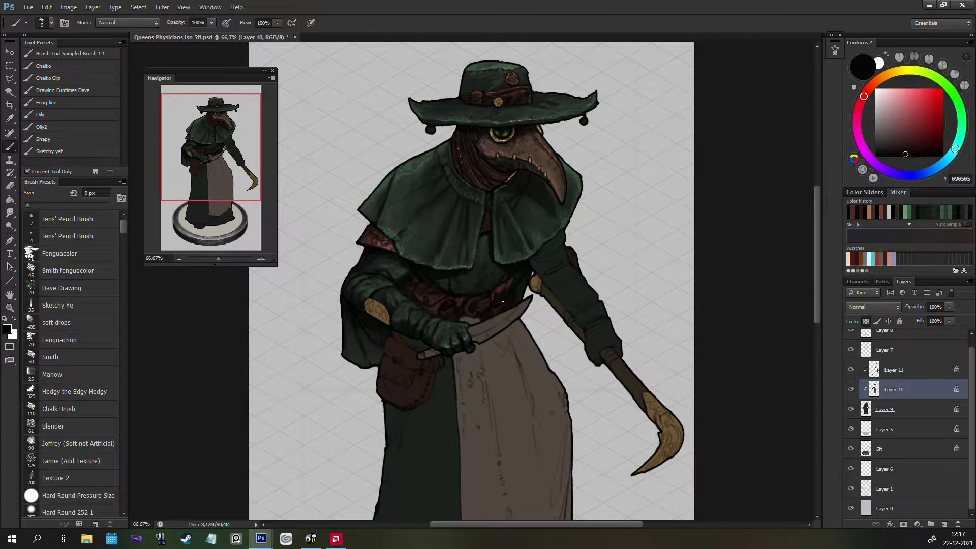
{"action": "left_click", "coordinate": [497, 302], "text": "alt"}
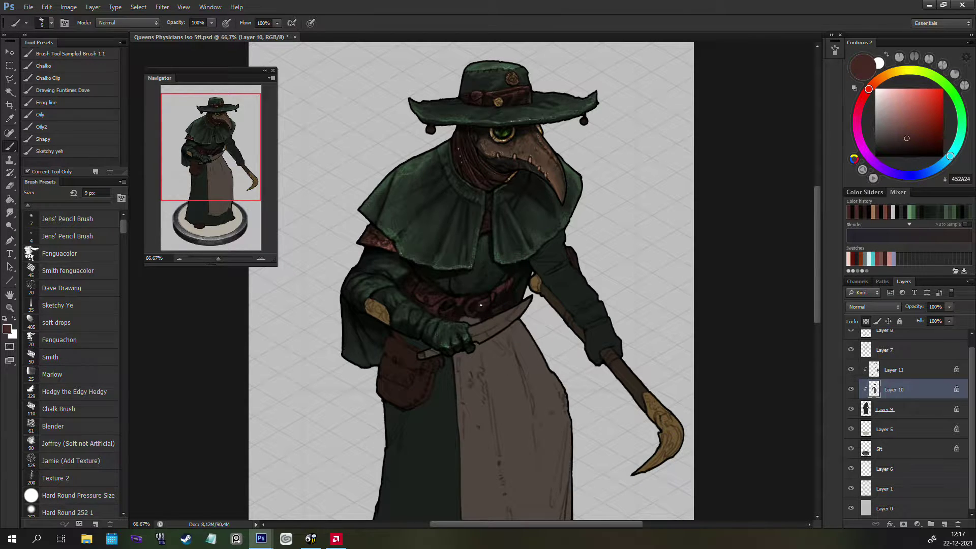
{"action": "left_click", "coordinate": [503, 375], "text": "alt"}
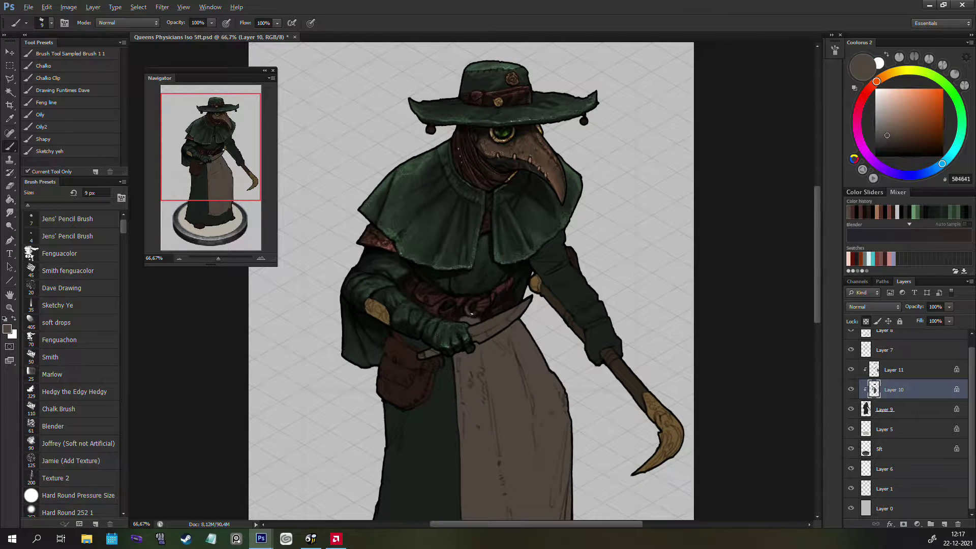
{"action": "left_click_drag", "start_coordinate": [468, 309], "coordinate": [478, 299]}
{"action": "left_click", "coordinate": [470, 308], "text": "alt"}
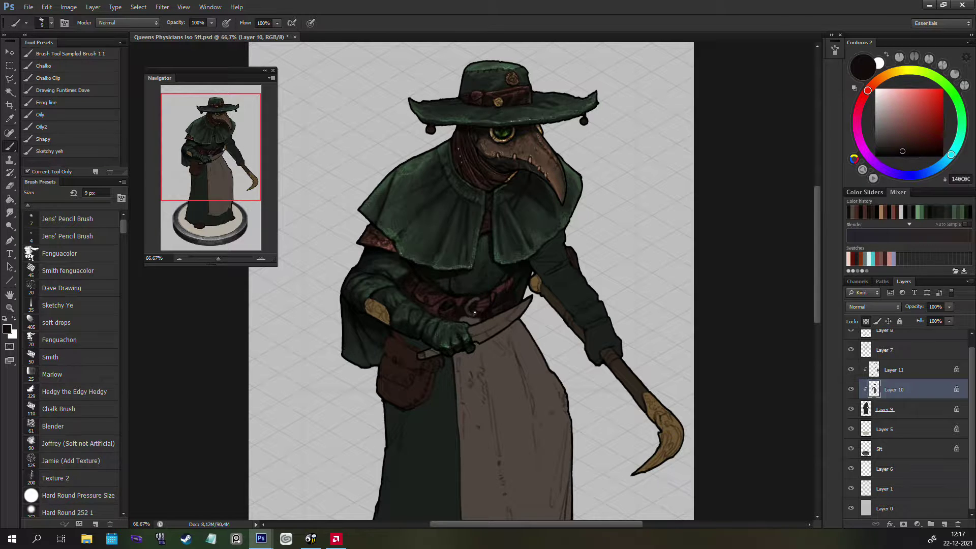
{"action": "left_click", "coordinate": [614, 257], "text": "alt"}
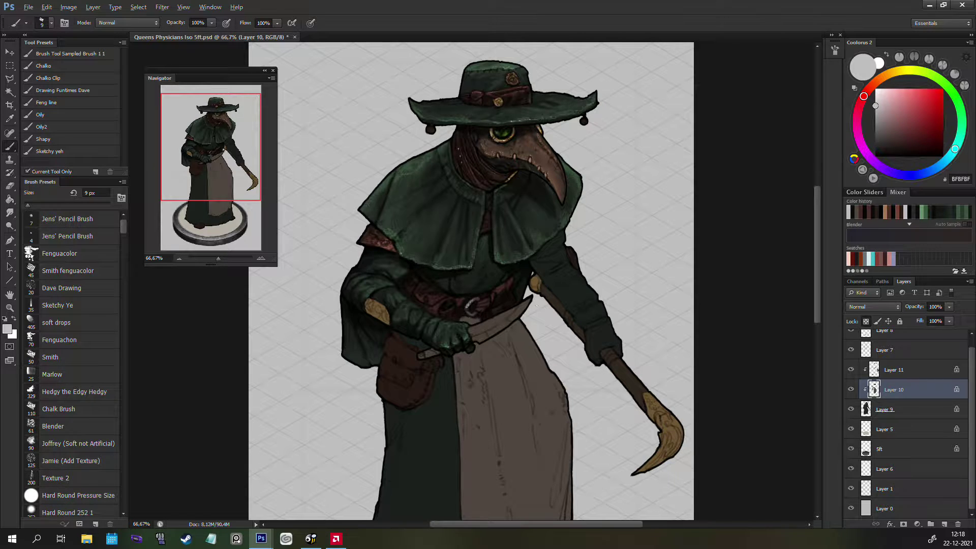
{"action": "key", "text": "ctrl+shift+h"}
{"action": "left_click", "coordinate": [628, 263], "text": "alt"}
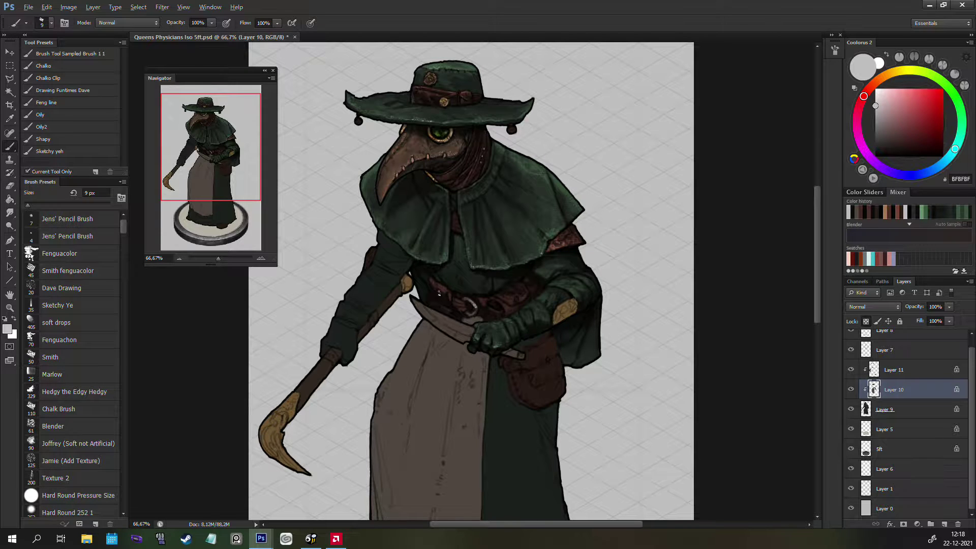
Step: Sample belt browns and lighten one into a highlight brown for the belt
{"action": "left_click", "coordinate": [441, 293], "text": "alt"}
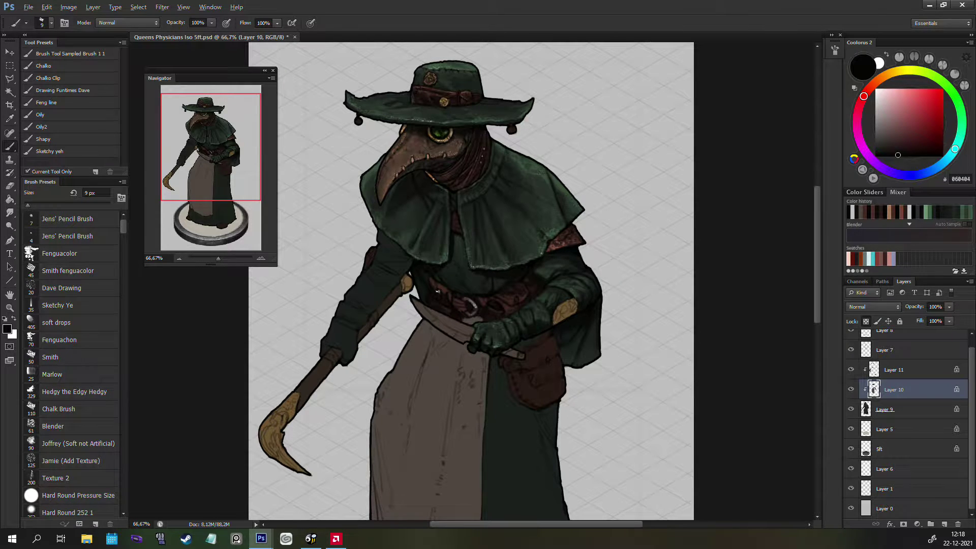
{"action": "left_click", "coordinate": [610, 319], "text": "alt"}
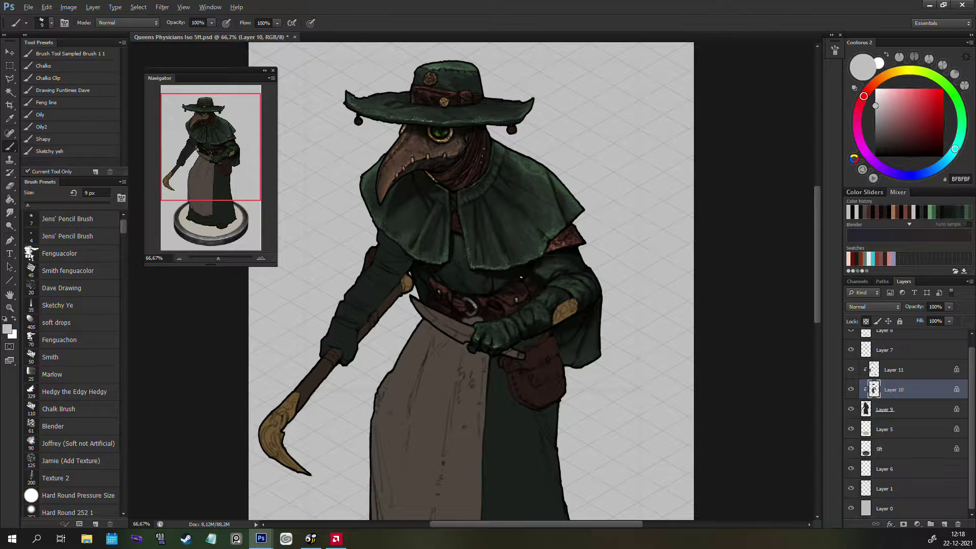
{"action": "left_click", "coordinate": [444, 290], "text": "alt"}
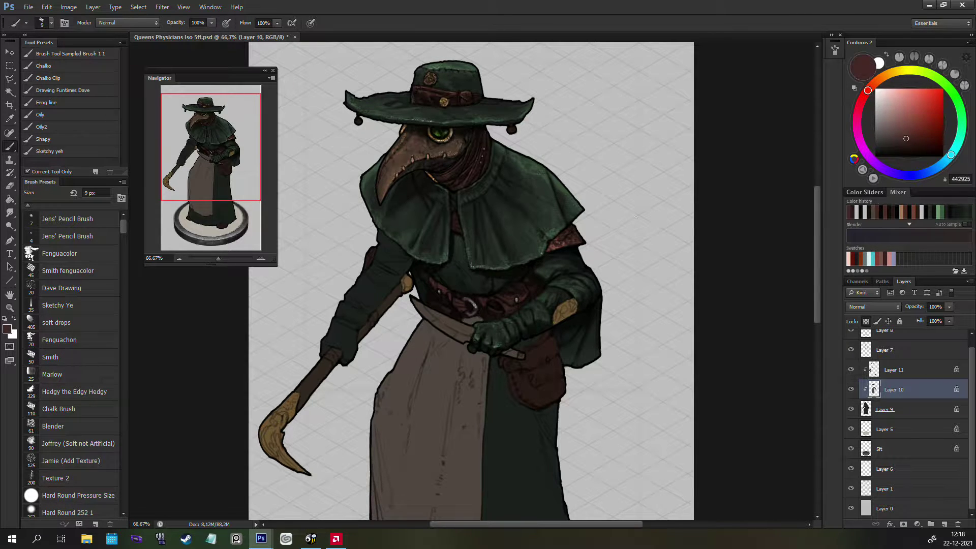
{"action": "left_click_drag", "start_coordinate": [908, 130], "coordinate": [908, 123]}
{"action": "left_click", "coordinate": [452, 147], "text": "alt"}
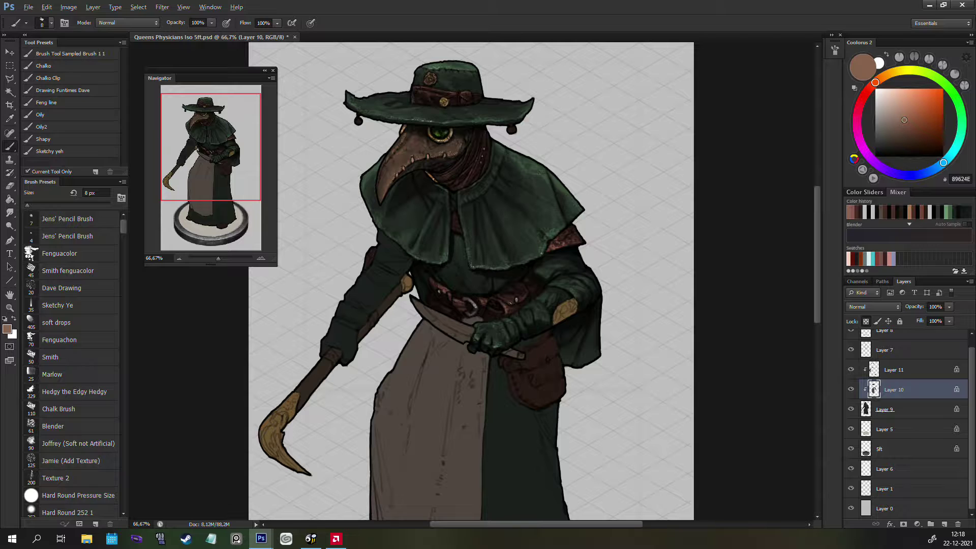
Step: Paint dark brown strap and buckle detail on the belt with near-black outlines
{"action": "left_click", "coordinate": [509, 308], "text": "alt"}
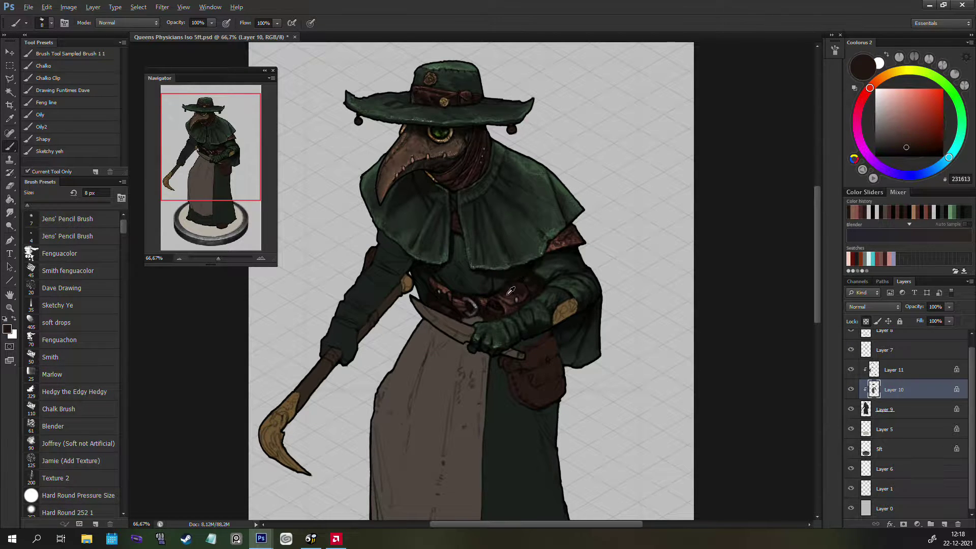
{"action": "left_click", "coordinate": [503, 297], "text": "alt"}
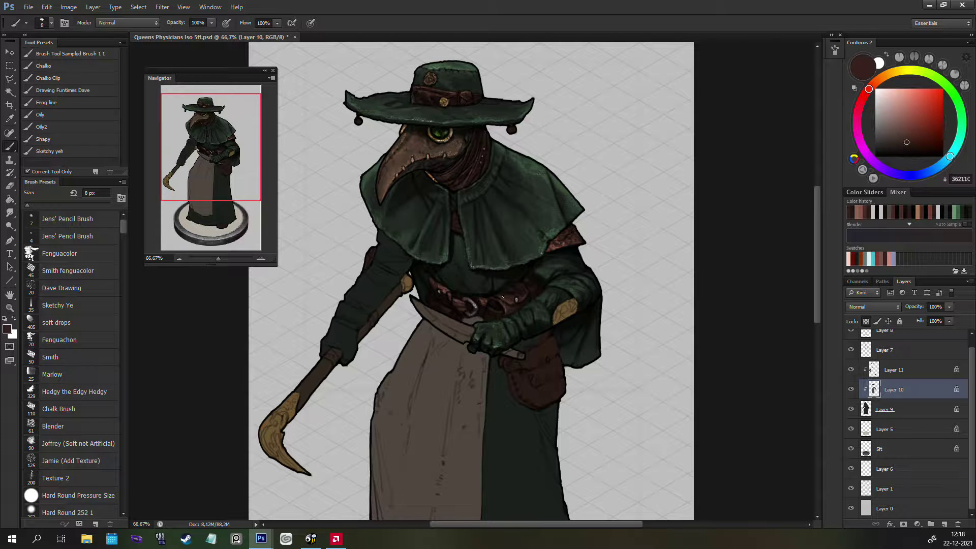
{"action": "left_click", "coordinate": [528, 271], "text": "alt"}
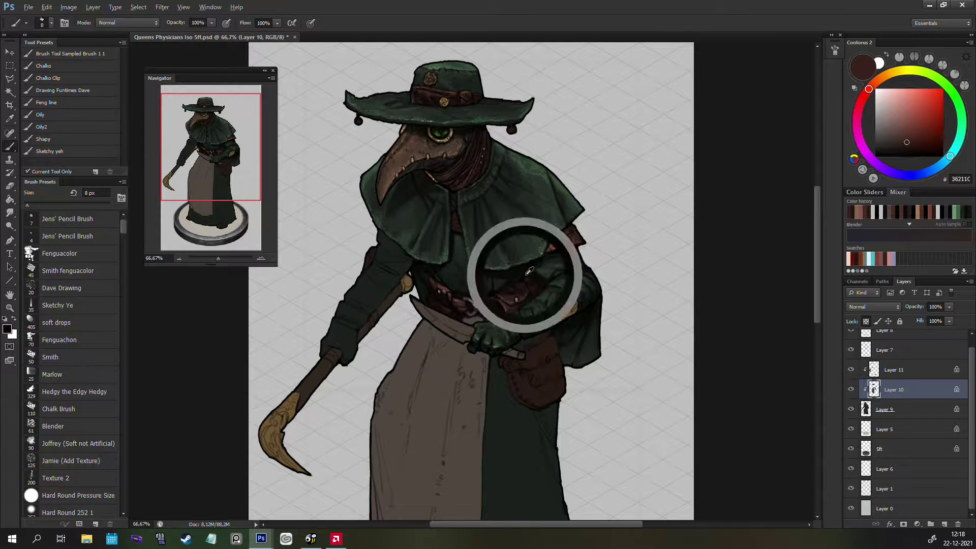
{"action": "left_click", "coordinate": [511, 290], "text": "alt"}
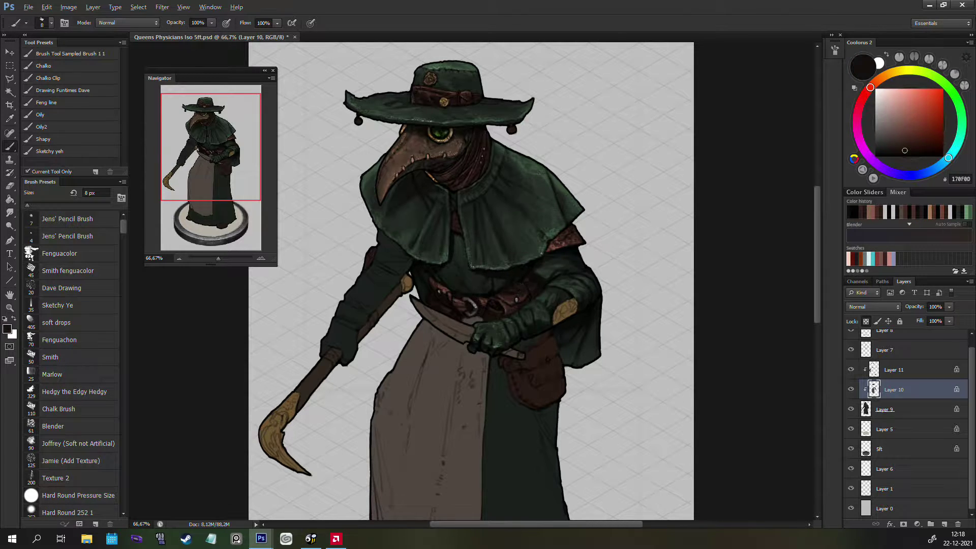
{"action": "left_click", "coordinate": [917, 156]}
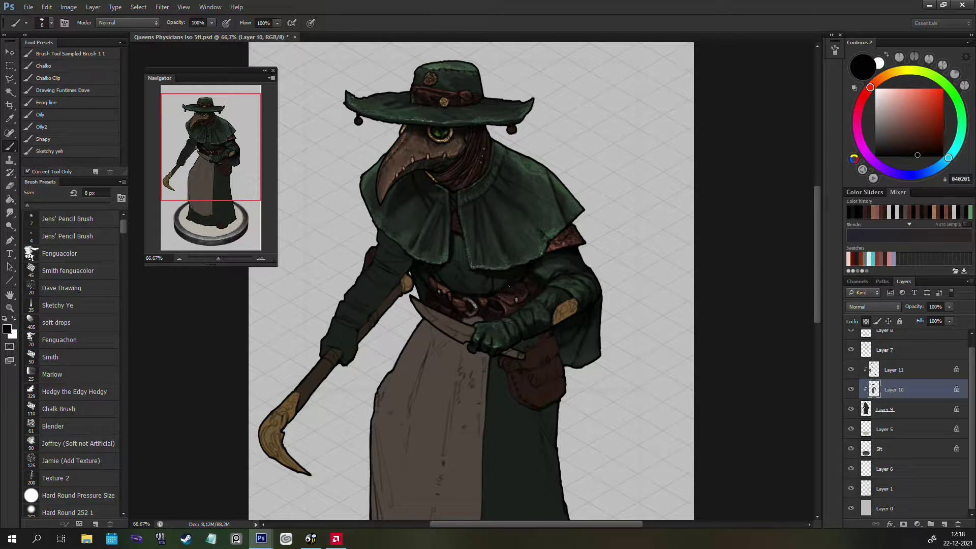
{"action": "key", "text": "bracketright"}
{"action": "left_click", "coordinate": [490, 314], "text": "alt"}
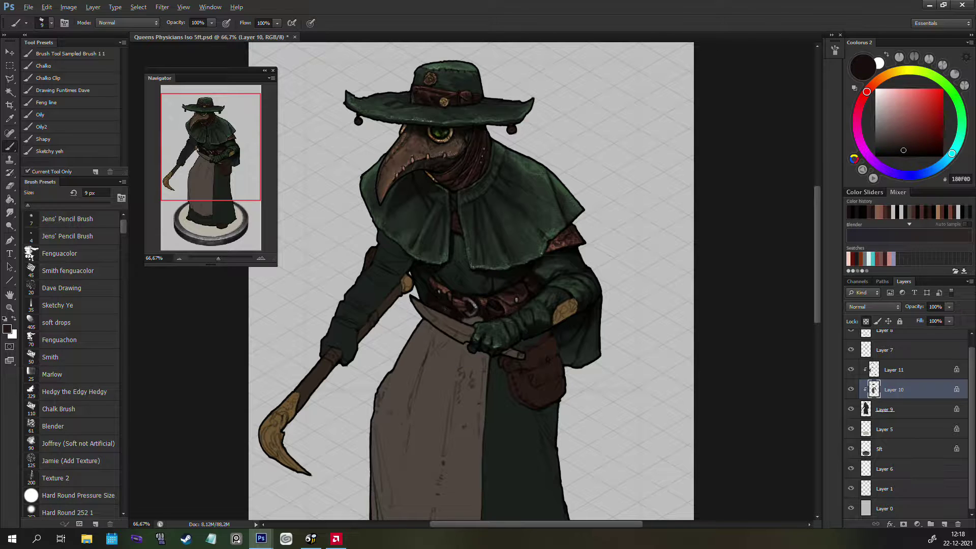
{"action": "left_click", "coordinate": [491, 267], "text": "alt"}
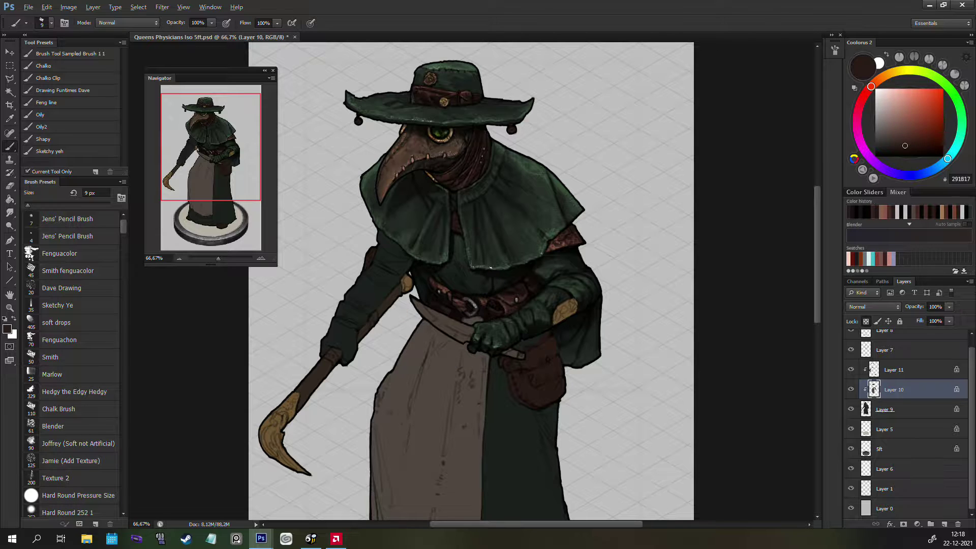
Step: Toggle Layer 10 on and off repeatedly to compare the apron and face shading
{"action": "left_click", "coordinate": [853, 390]}
{"action": "left_click", "coordinate": [853, 390]}
{"action": "left_click", "coordinate": [853, 390]}
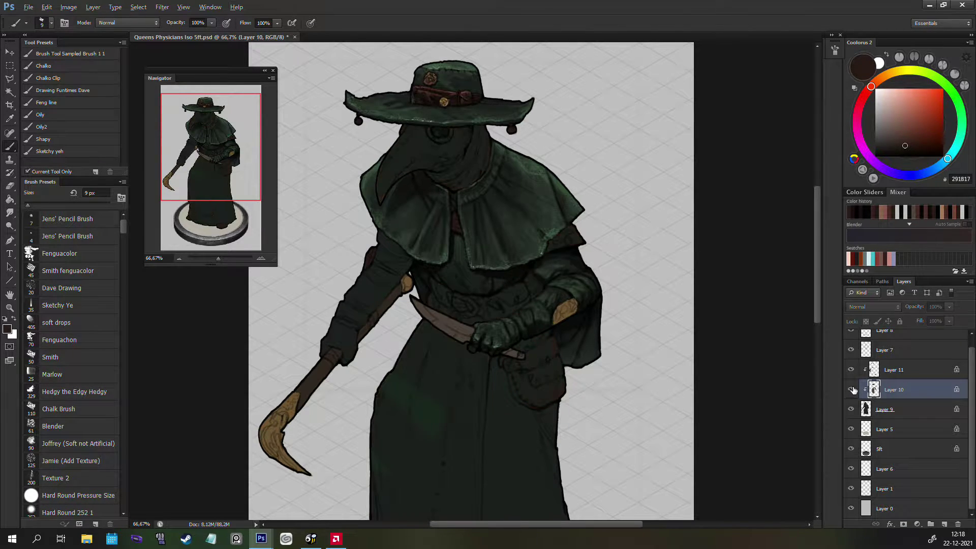
{"action": "left_click", "coordinate": [853, 390]}
{"action": "left_click", "coordinate": [853, 390]}
{"action": "left_click", "coordinate": [853, 390]}
{"action": "left_click", "coordinate": [852, 390]}
{"action": "left_click", "coordinate": [853, 390]}
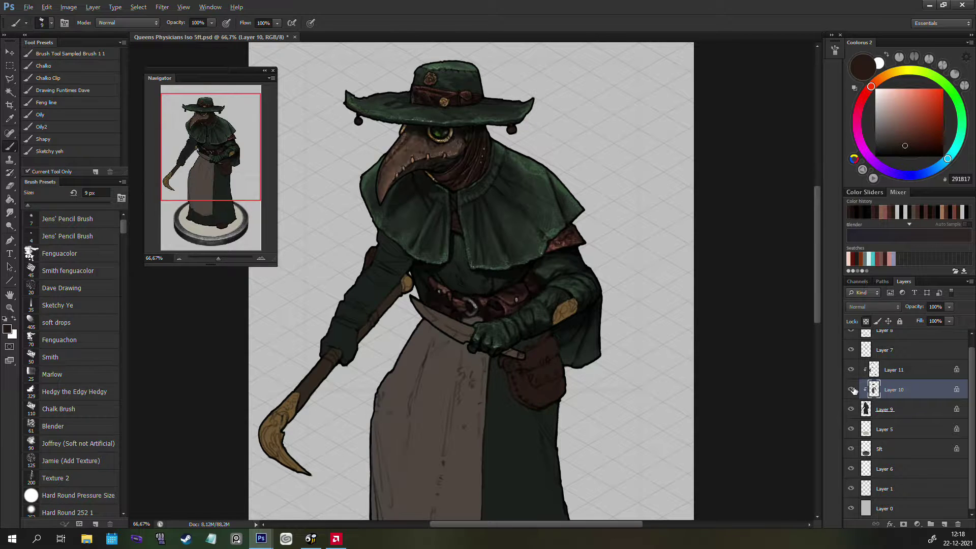
{"action": "left_click", "coordinate": [853, 390]}
{"action": "left_click", "coordinate": [852, 390]}
Step: Shade the pouch in dark brown, switching the brush between 20, 10 and 8 px
{"action": "left_click", "coordinate": [546, 403], "text": "alt"}
{"action": "key", "text": "bracketright"}
{"action": "key", "text": "bracketright"}
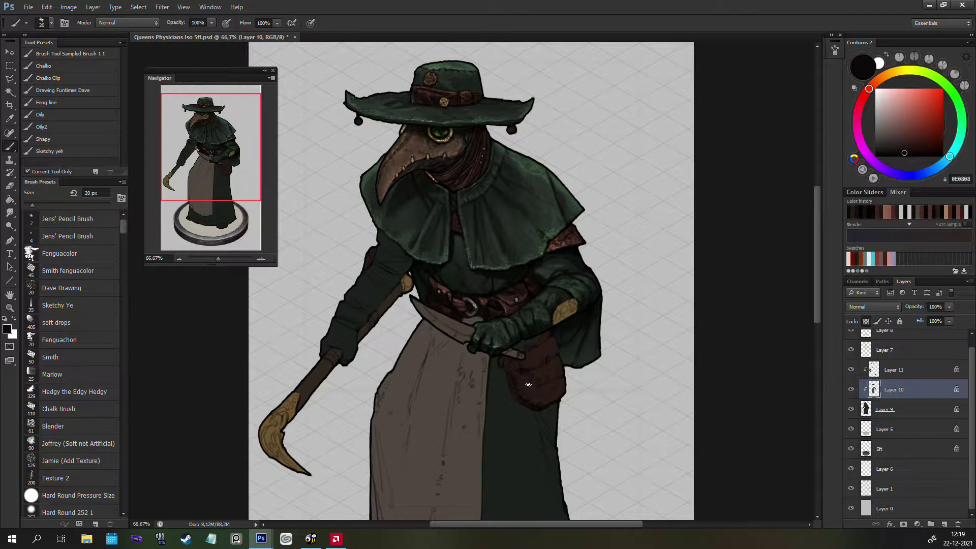
{"action": "key", "text": "bracketleft"}
{"action": "key", "text": "bracketright"}
{"action": "key", "text": "bracketright"}
{"action": "key", "text": "bracketleft"}
{"action": "key", "text": "bracketleft"}
{"action": "key", "text": "bracketleft"}
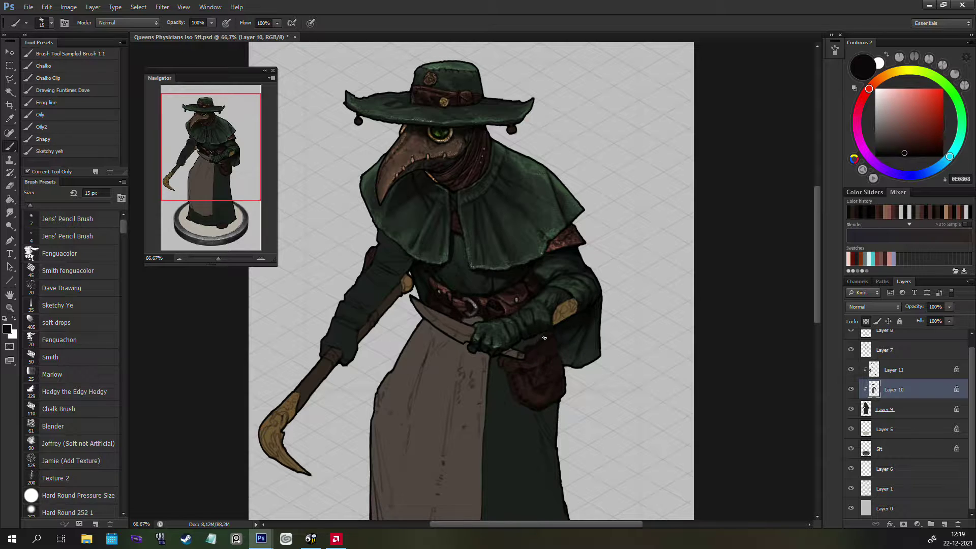
{"action": "key", "text": "bracketleft"}
{"action": "left_click", "coordinate": [405, 154], "text": "alt"}
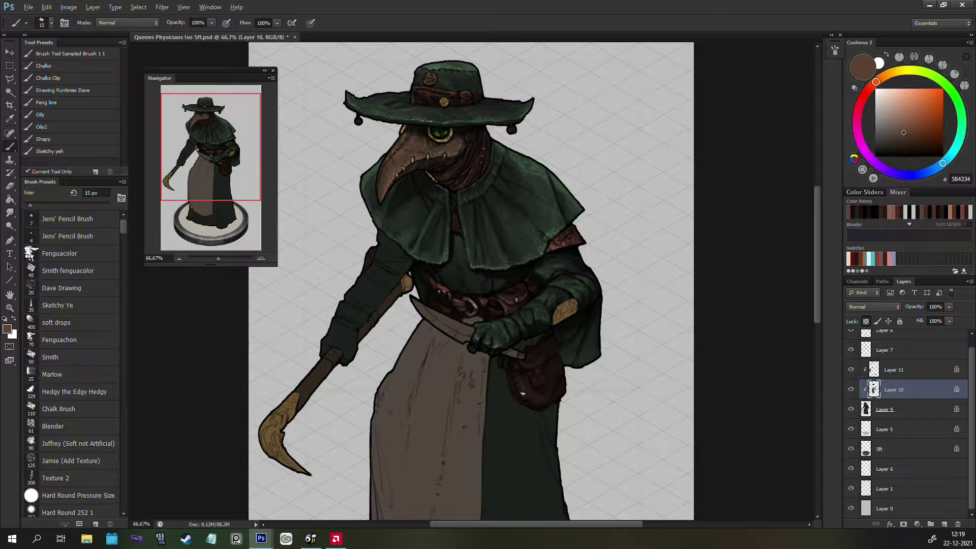
{"action": "key", "text": "bracketleft"}
{"action": "key", "text": "bracketleft"}
{"action": "key", "text": "bracketleft"}
Step: Outline the bag with near-black and brown tones, then warm a mask brown toward red-orange
{"action": "left_click", "coordinate": [556, 362], "text": "alt"}
{"action": "left_click", "coordinate": [536, 363], "text": "alt"}
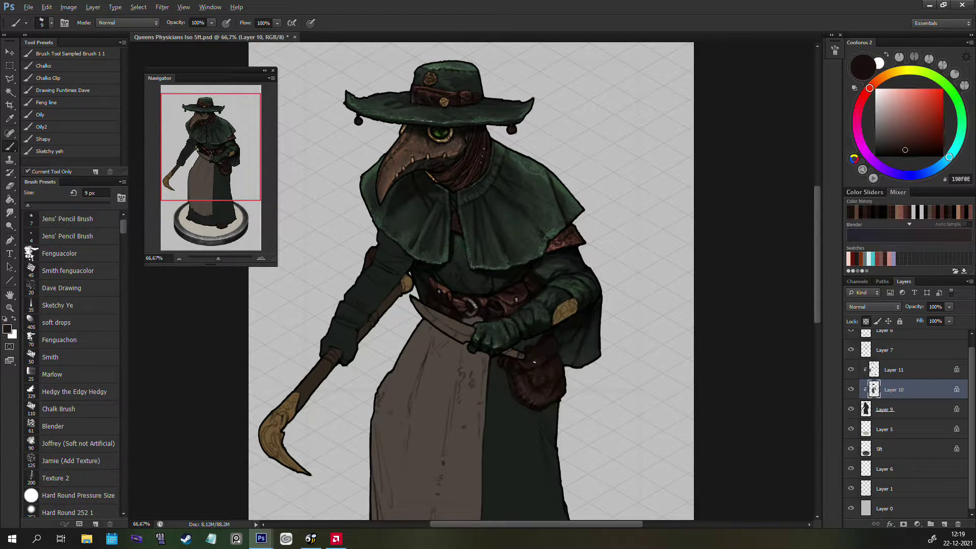
{"action": "left_click", "coordinate": [547, 356], "text": "alt"}
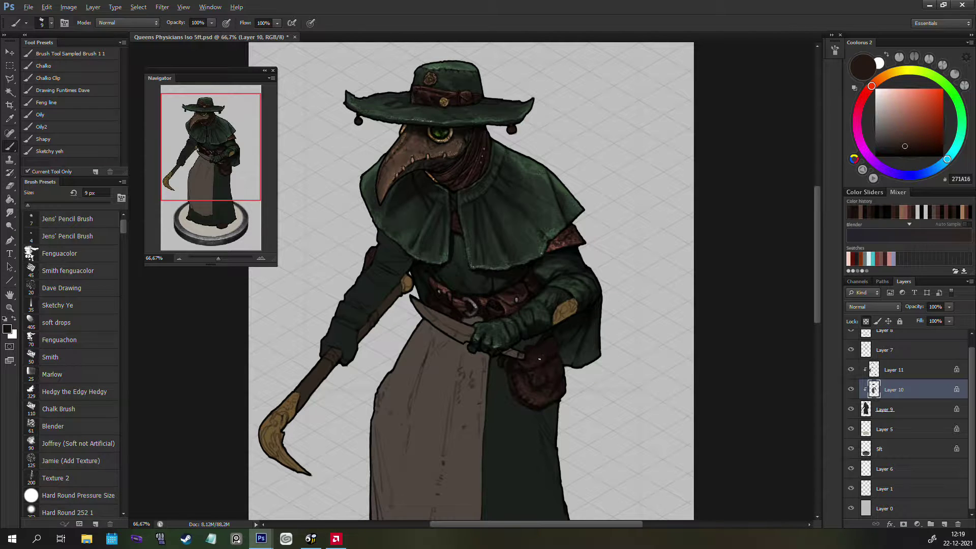
{"action": "left_click", "coordinate": [541, 319], "text": "alt"}
{"action": "left_click", "coordinate": [515, 389], "text": "alt"}
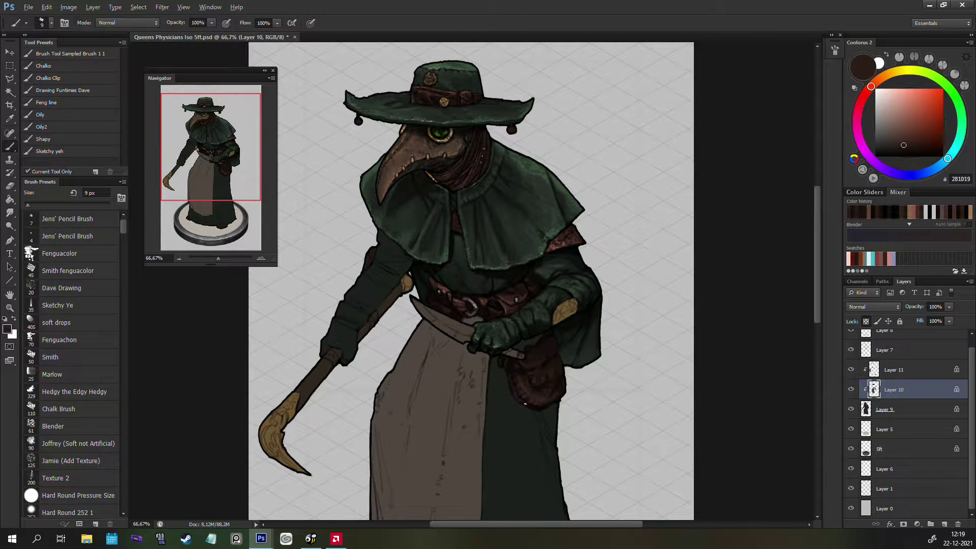
{"action": "left_click", "coordinate": [512, 377], "text": "alt"}
{"action": "left_click", "coordinate": [529, 407], "text": "alt"}
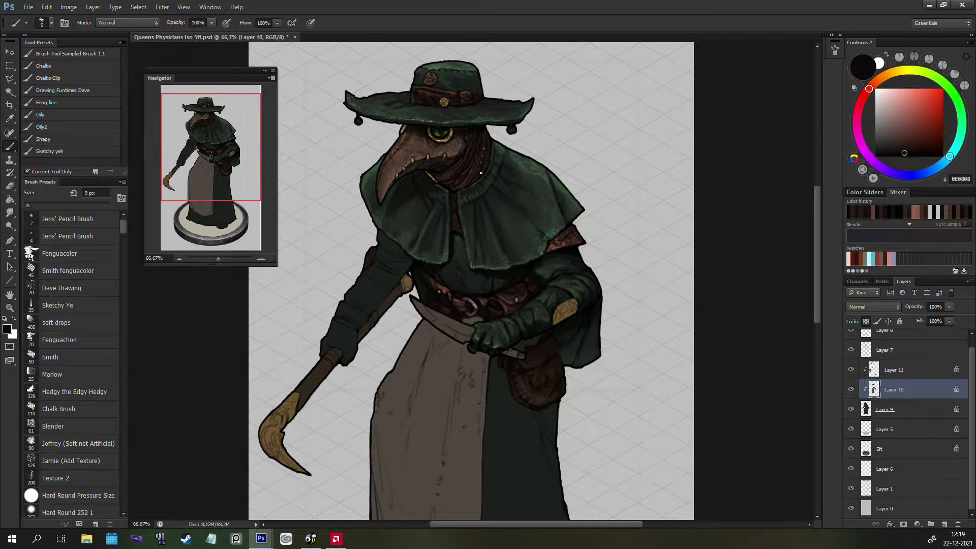
{"action": "left_click", "coordinate": [453, 153], "text": "alt"}
{"action": "left_click", "coordinate": [907, 121]}
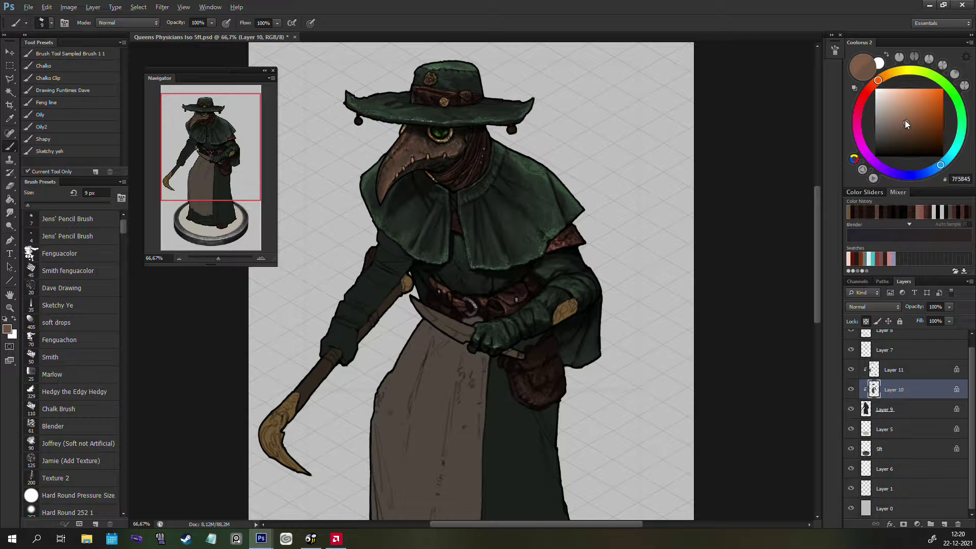
{"action": "left_click_drag", "start_coordinate": [885, 76], "coordinate": [872, 85]}
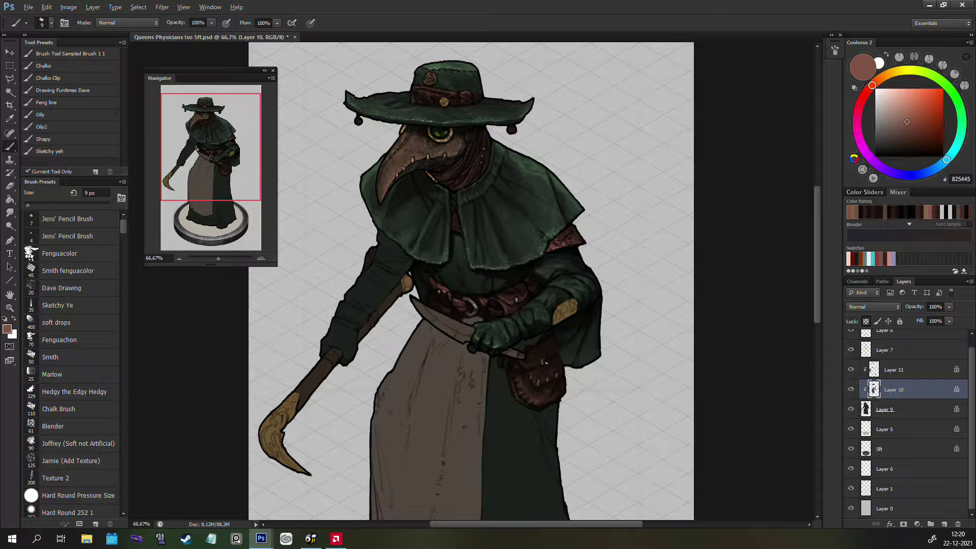
Step: In a mirrored, zoomed-in view, add stitching details to the pouch, then mirror back
{"action": "left_click", "coordinate": [616, 300], "text": "ctrl+alt"}
{"action": "key", "text": "ctrl+shift+h"}
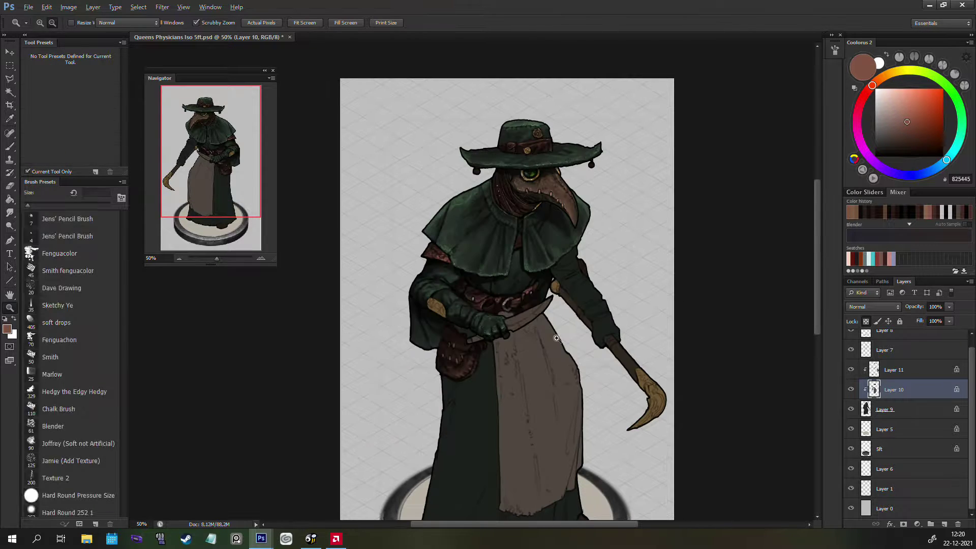
{"action": "left_click", "coordinate": [550, 376], "text": "ctrl"}
{"action": "left_click", "coordinate": [411, 352], "text": "ctrl"}
{"action": "left_click", "coordinate": [413, 415], "text": "alt"}
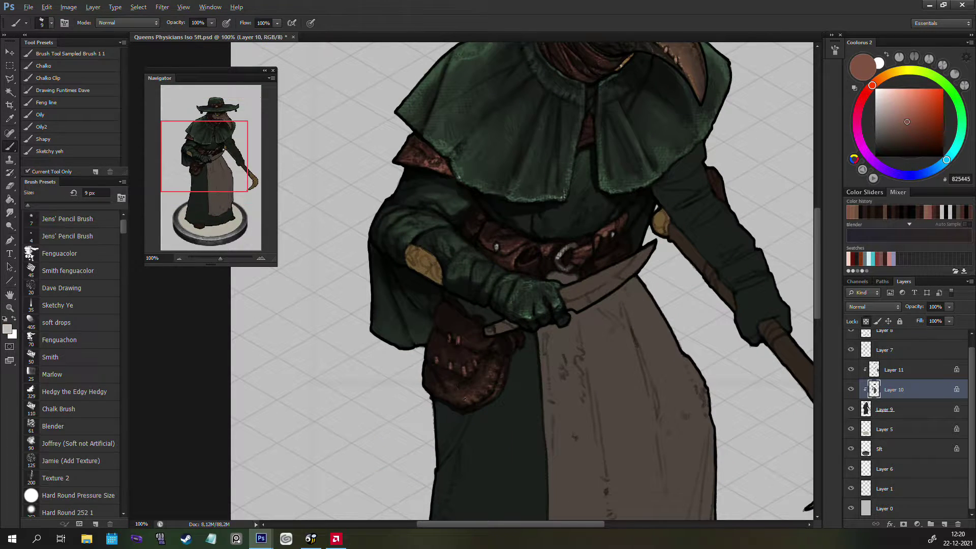
{"action": "left_click", "coordinate": [409, 389], "text": "alt"}
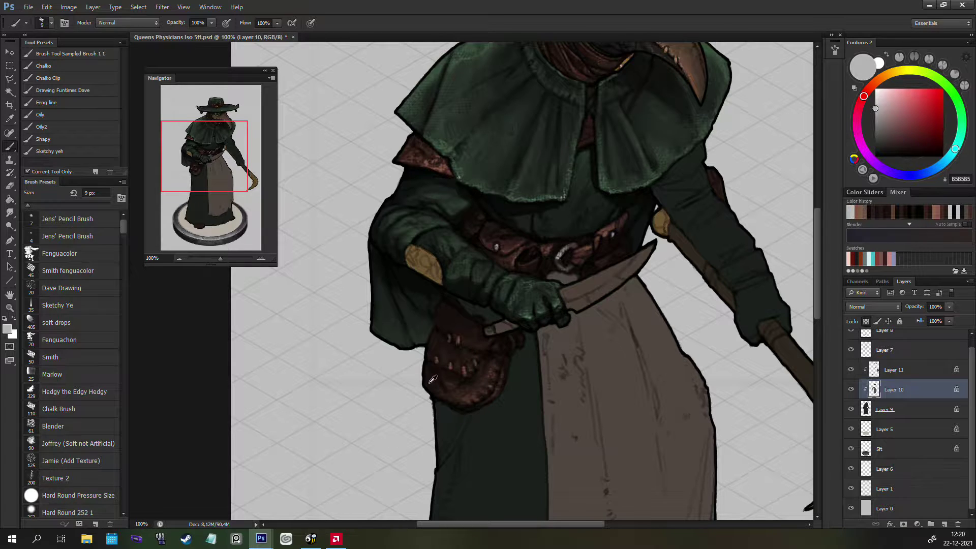
{"action": "left_click", "coordinate": [430, 377], "text": "alt"}
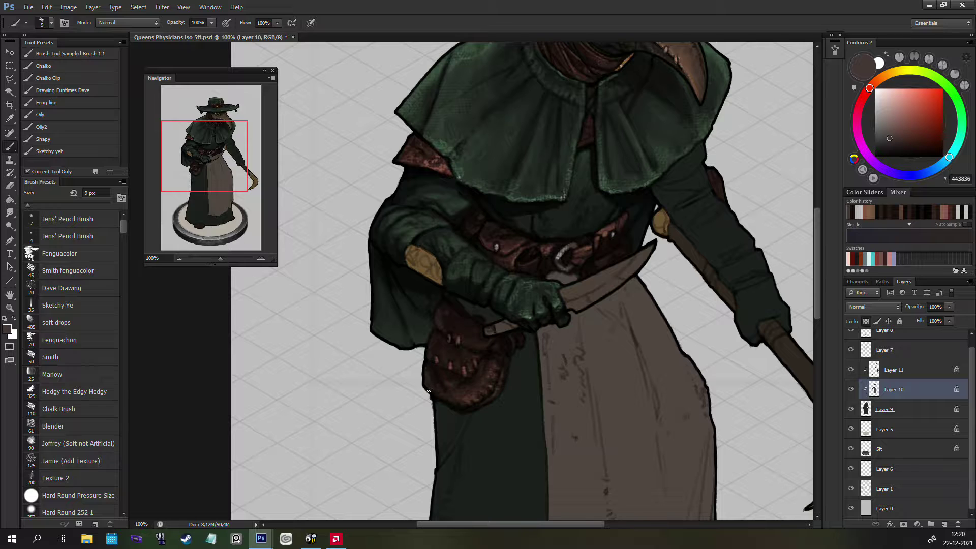
{"action": "left_click", "coordinate": [434, 374], "text": "alt"}
{"action": "left_click", "coordinate": [508, 346], "text": "ctrl+alt"}
{"action": "key", "text": "F2"}
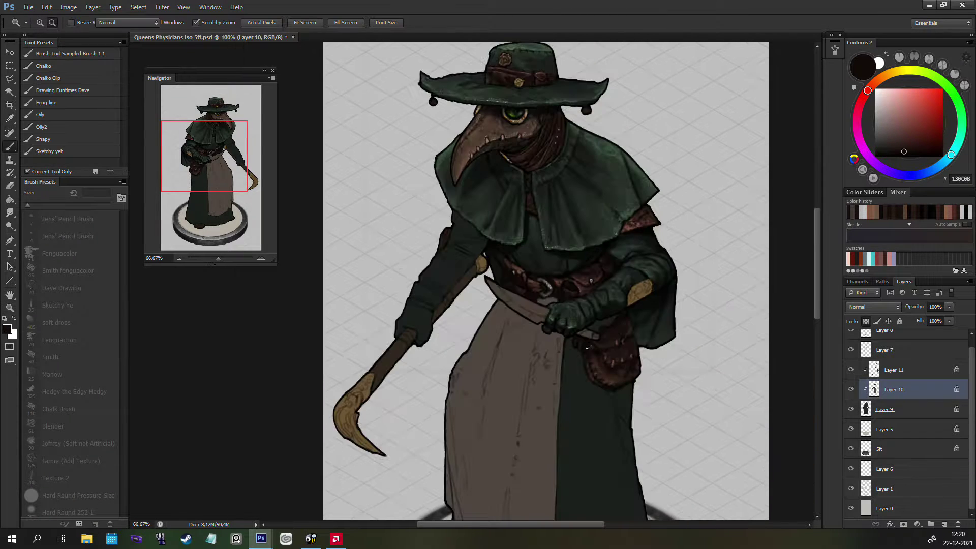
Step: Set a 20 px Blender brush with a near-black coat colour and make Layer 9 active
{"action": "key", "text": "b"}
{"action": "left_click", "coordinate": [594, 255], "text": "alt"}
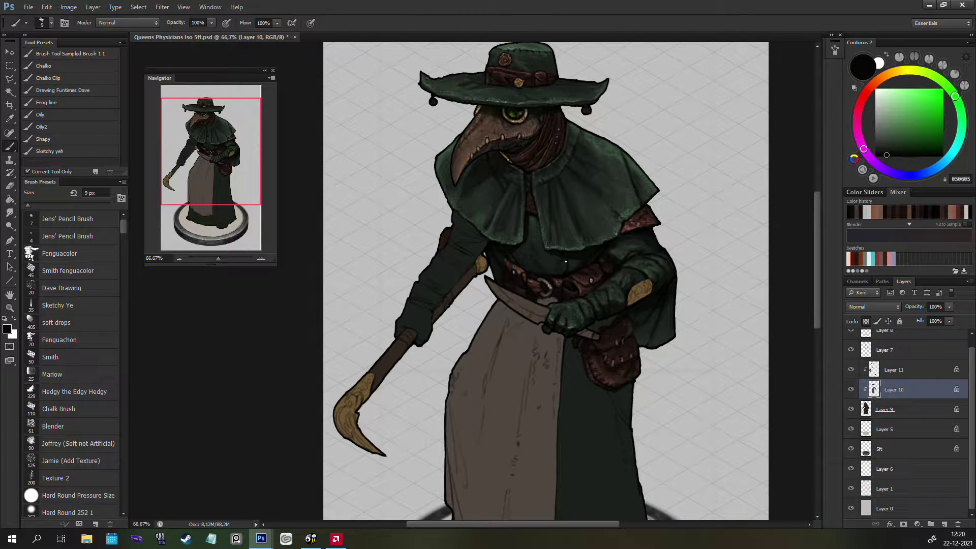
{"action": "left_click", "coordinate": [64, 430]}
{"action": "key", "text": "bracketleft"}
{"action": "key", "text": "bracketleft"}
{"action": "key", "text": "bracketleft"}
{"action": "key", "text": "bracketleft"}
{"action": "key", "text": "bracketleft"}
{"action": "key", "text": "bracketleft"}
{"action": "key", "text": "bracketleft"}
{"action": "key", "text": "bracketleft"}
{"action": "key", "text": "bracketleft"}
{"action": "key", "text": "bracketleft"}
{"action": "key", "text": "bracketleft"}
{"action": "key", "text": "bracketright"}
{"action": "key", "text": "bracketright"}
{"action": "key", "text": "bracketright"}
{"action": "left_click", "coordinate": [612, 241], "text": "alt"}
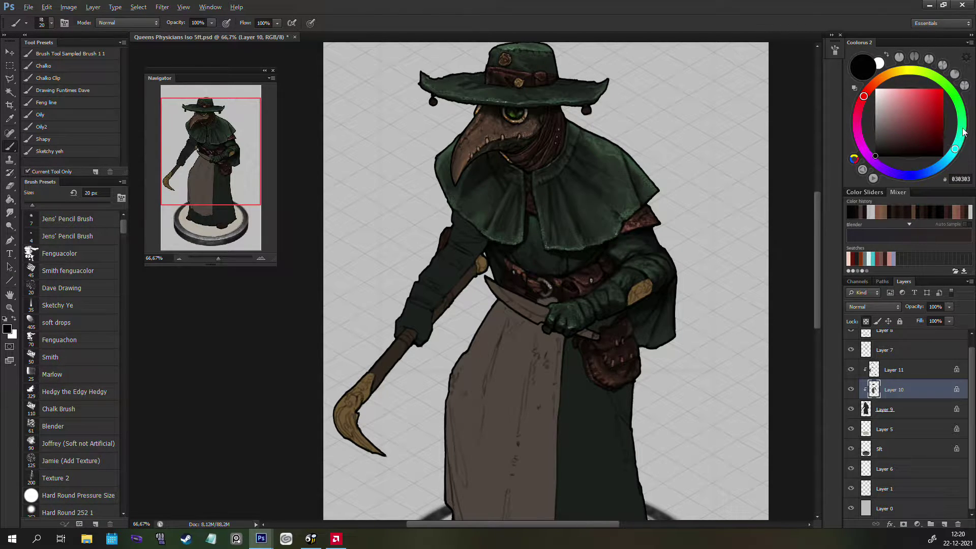
{"action": "left_click", "coordinate": [889, 409]}
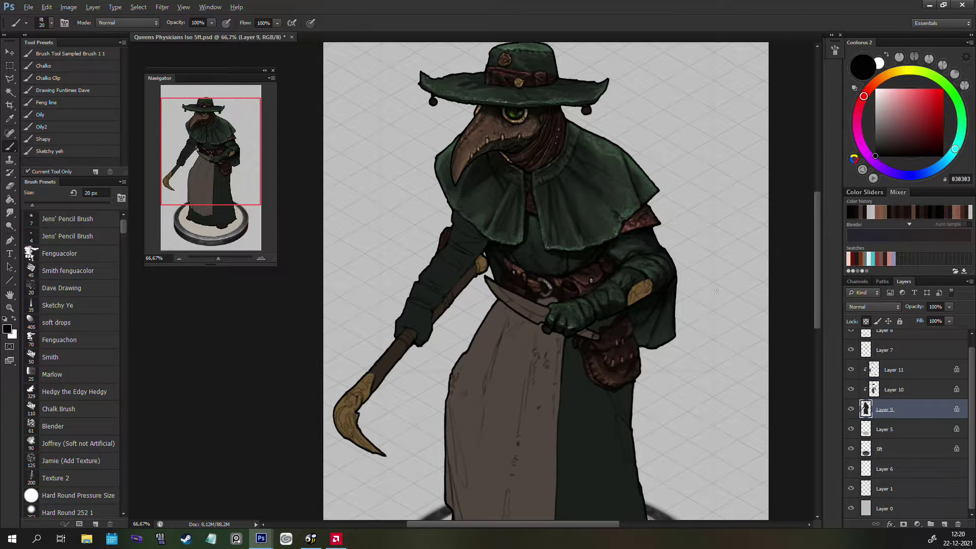
{"action": "left_click", "coordinate": [608, 251], "text": "alt"}
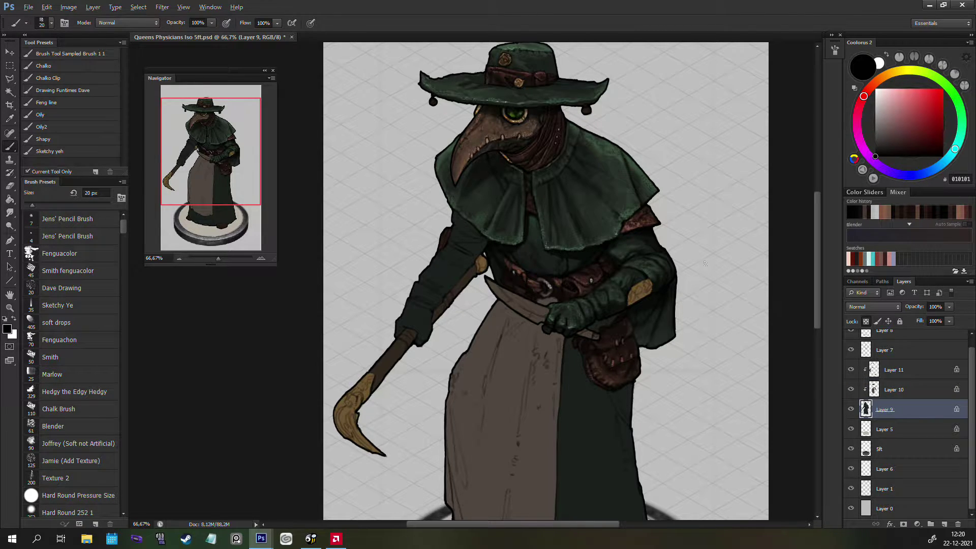
{"action": "left_click", "coordinate": [851, 409]}
{"action": "left_click", "coordinate": [851, 409]}
Step: Try Auto Color on the figure, undo it, and open Levels with Ctrl+L
{"action": "left_click", "coordinate": [47, 7]}
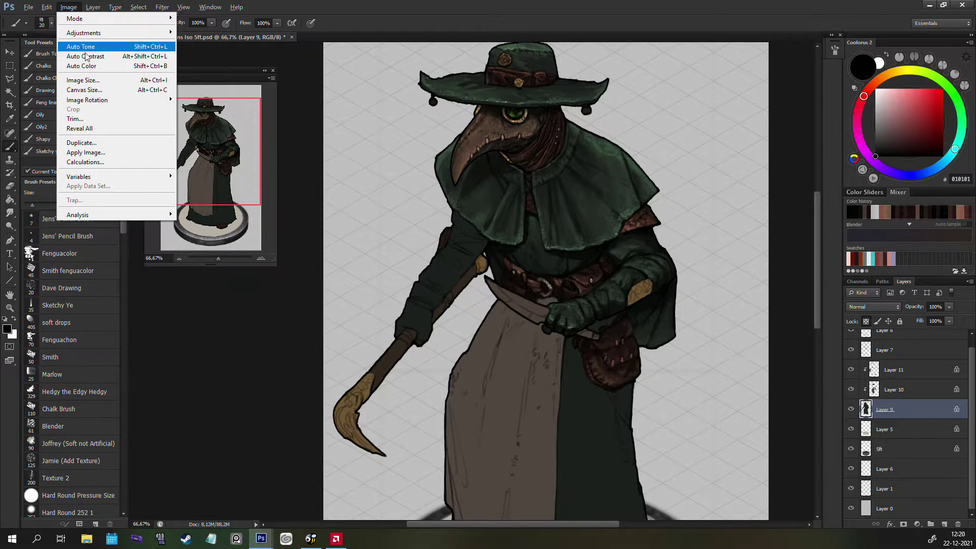
{"action": "left_click", "coordinate": [71, 61]}
{"action": "key", "text": "ctrl+z"}
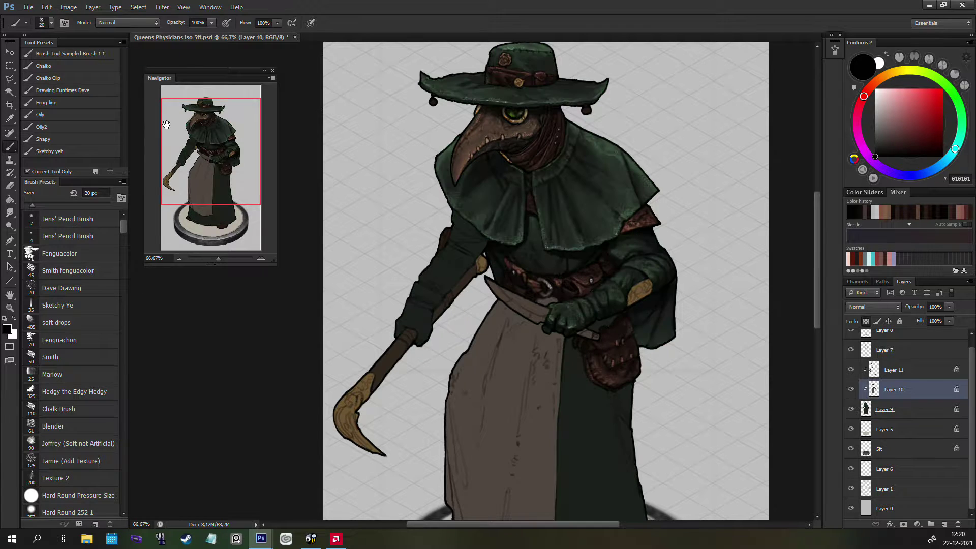
{"action": "left_click", "coordinate": [47, 7]}
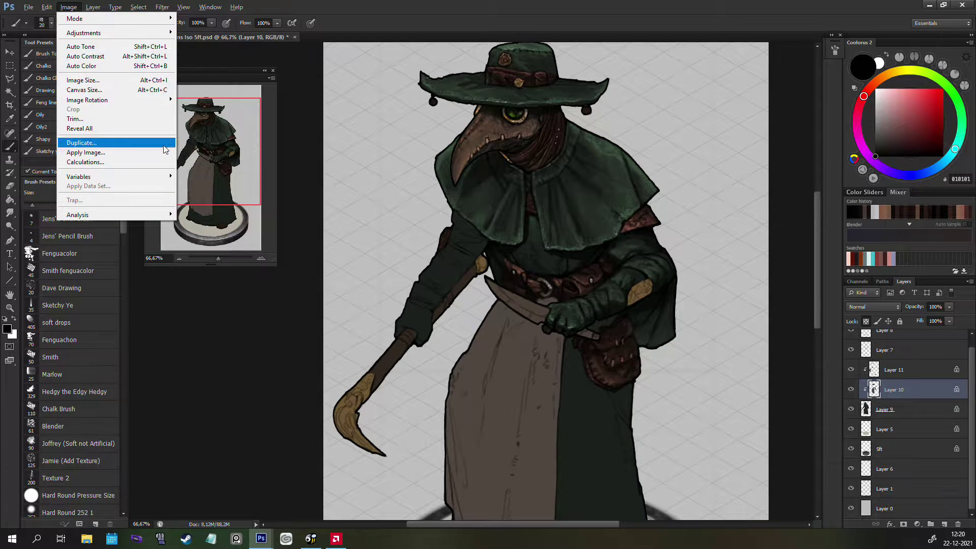
{"action": "left_click", "coordinate": [667, 297]}
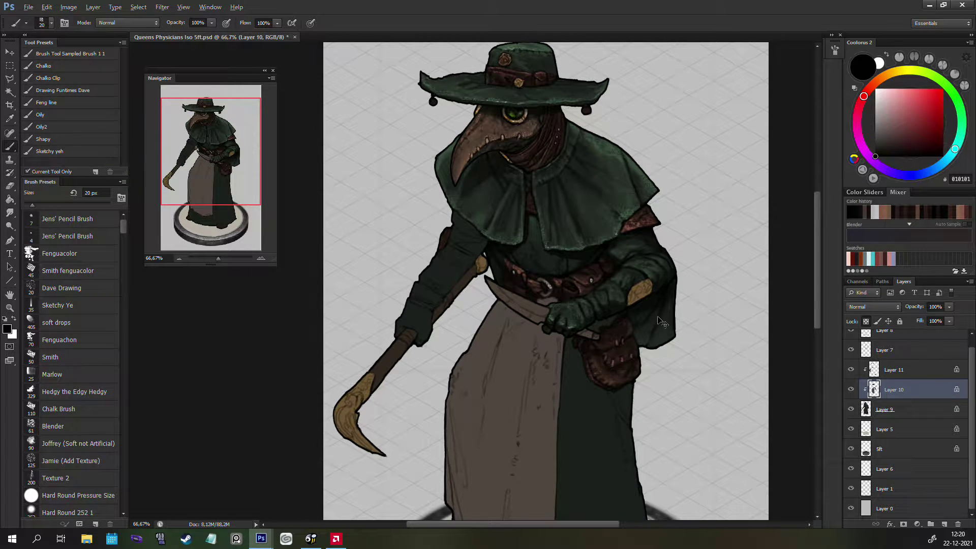
{"action": "key", "text": "ctrl+l"}
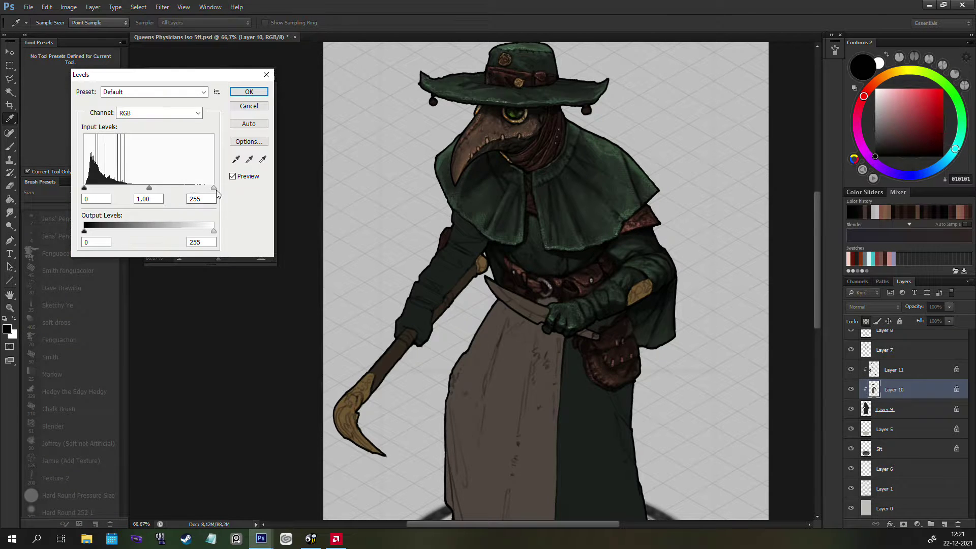
Step: Pull in the white point and gamma in Levels to brighten the shading layer's highlights
{"action": "left_click_drag", "start_coordinate": [214, 188], "coordinate": [205, 188]}
{"action": "left_click_drag", "start_coordinate": [144, 189], "coordinate": [145, 189]}
{"action": "left_click", "coordinate": [249, 92]}
Step: Brighten Layer 9 with Levels the same way, ending at input levels 0, 1,04 and 234
{"action": "key", "text": "b"}
{"action": "key", "text": "alt+bracketleft"}
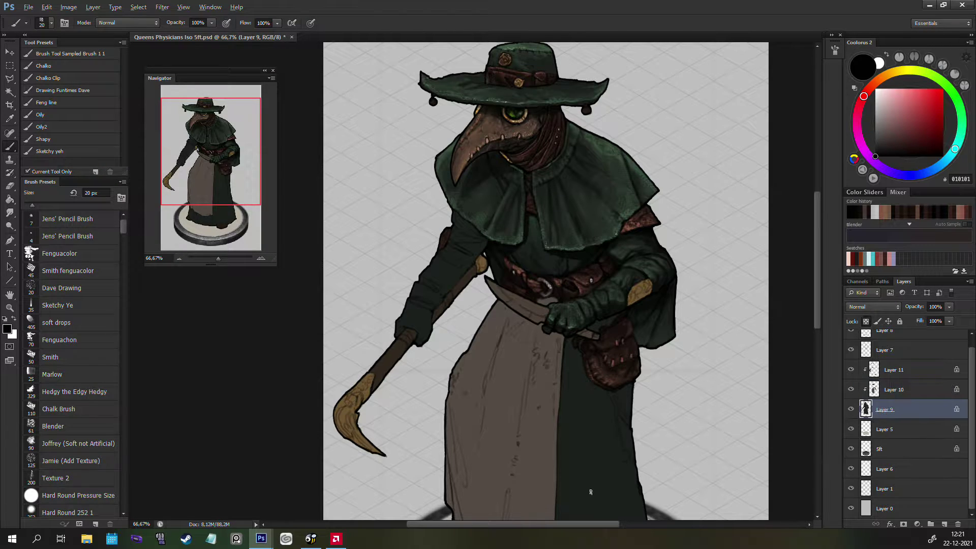
{"action": "key", "text": "ctrl+l"}
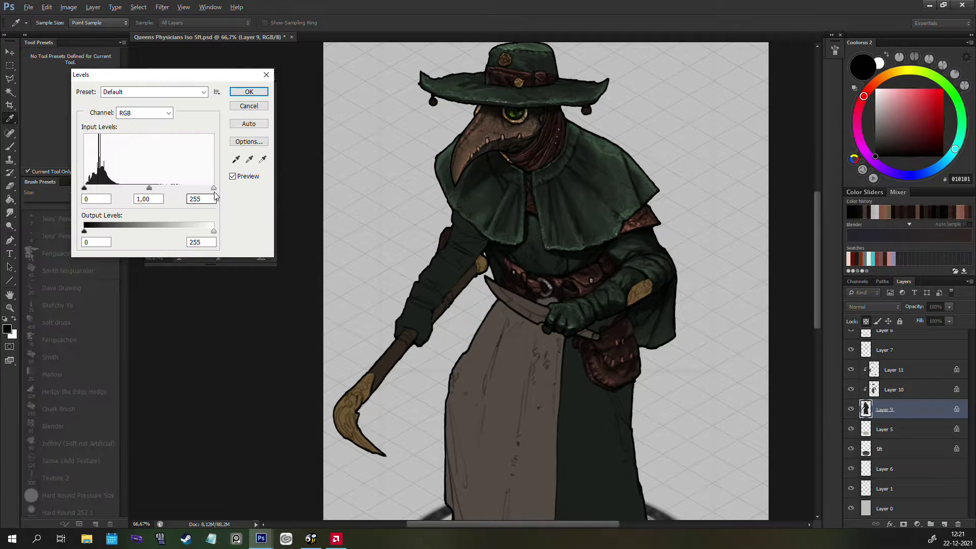
{"action": "left_click_drag", "start_coordinate": [214, 188], "coordinate": [203, 190]}
{"action": "left_click_drag", "start_coordinate": [144, 189], "coordinate": [143, 190]}
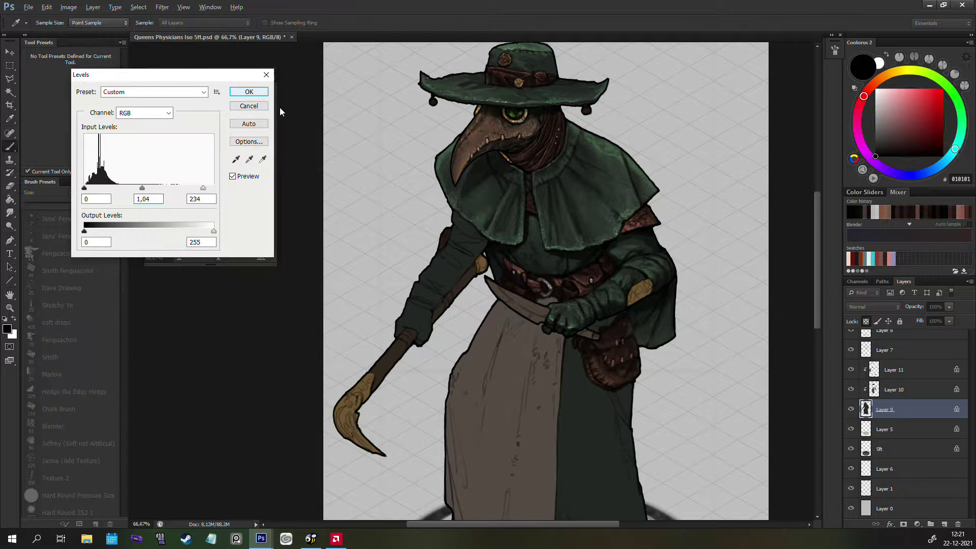
{"action": "key", "text": "Return"}
{"action": "key", "text": "z"}
{"action": "left_click", "coordinate": [641, 239], "text": "alt"}
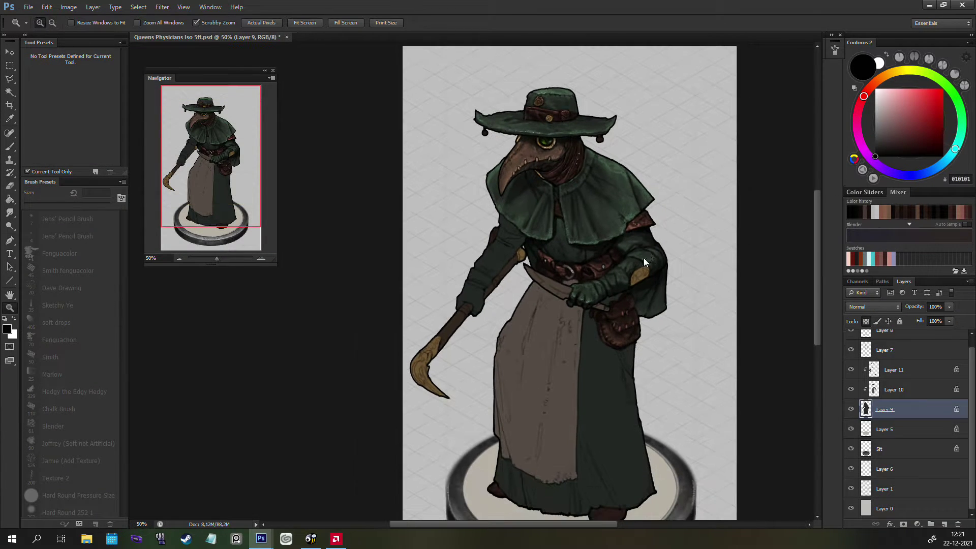
Step: Mirror and recentre the canvas, then set a 30 px Blender brush with a sampled near-black
{"action": "key", "text": "ctrl+shift+h"}
{"action": "key", "text": "b"}
{"action": "left_click_drag", "start_coordinate": [667, 258], "coordinate": [666, 261]}
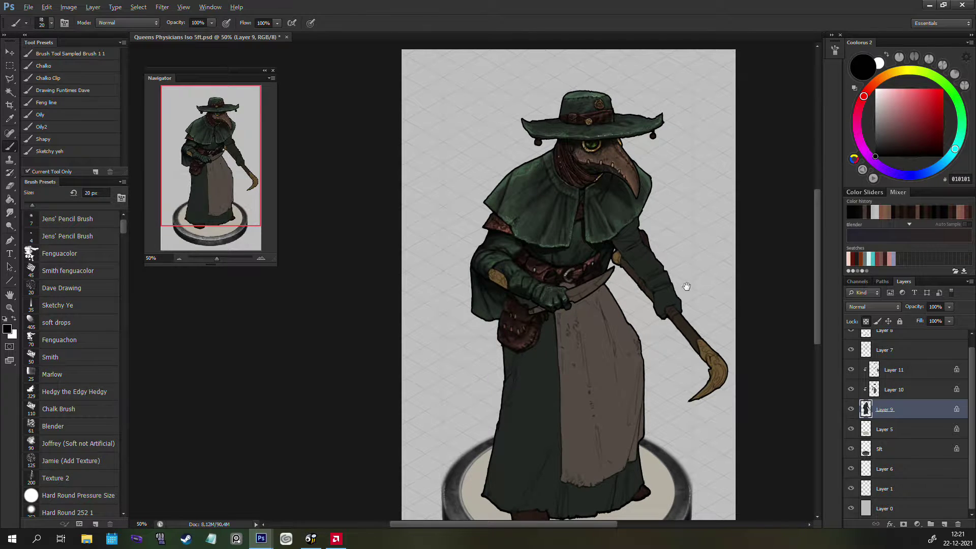
{"action": "left_click_drag", "start_coordinate": [684, 283], "coordinate": [602, 273]}
{"action": "key", "text": "z"}
{"action": "key", "text": "b"}
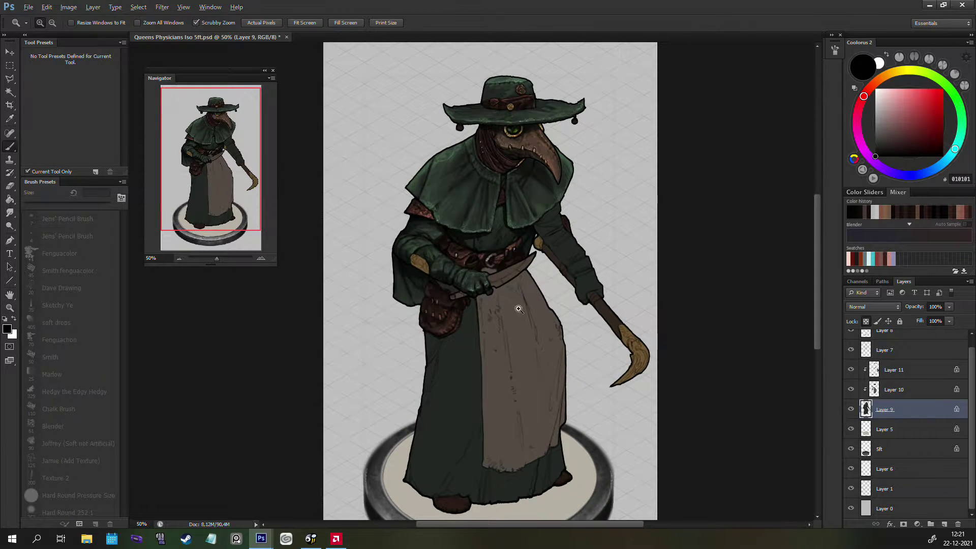
{"action": "left_click", "coordinate": [852, 409]}
{"action": "left_click", "coordinate": [852, 409]}
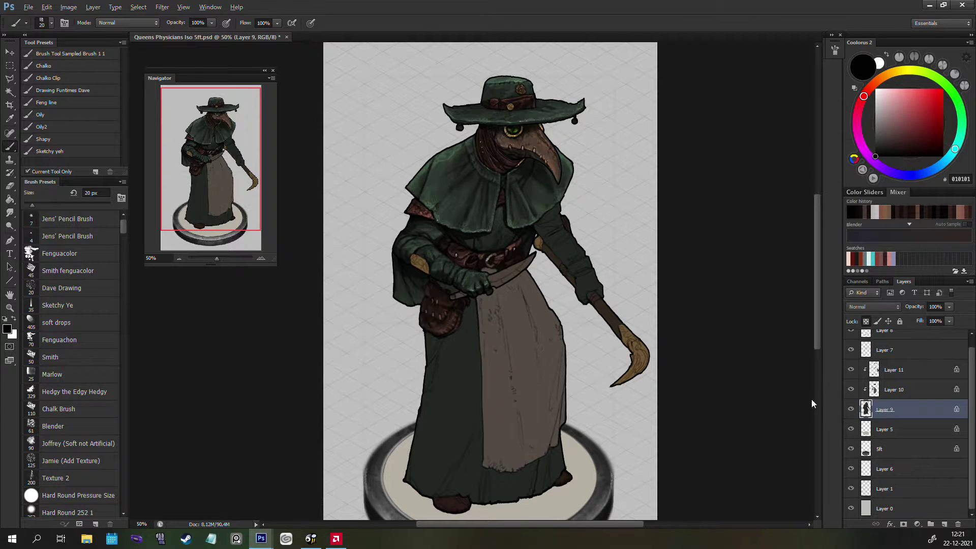
{"action": "left_click", "coordinate": [414, 267], "text": "alt"}
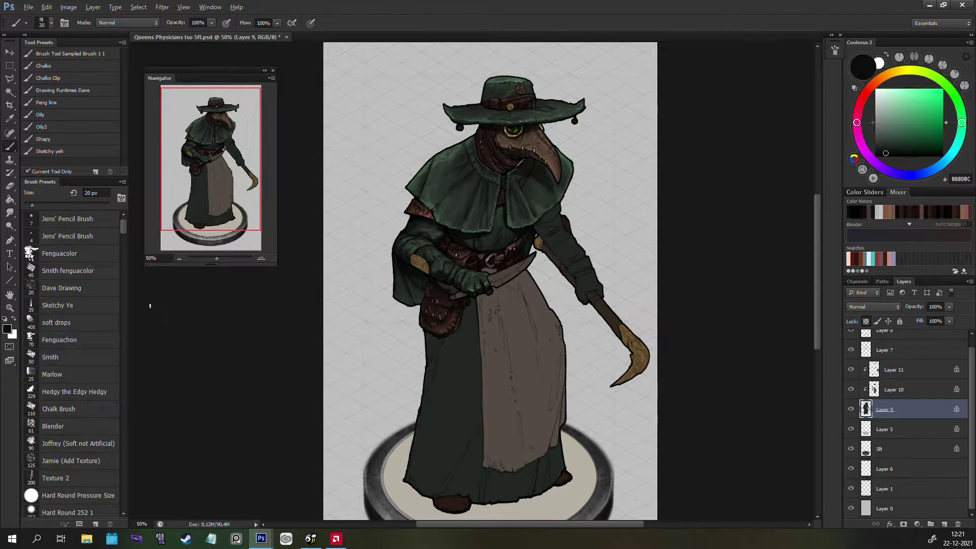
{"action": "left_click", "coordinate": [69, 427]}
{"action": "key", "text": "bracketleft"}
{"action": "key", "text": "bracketleft"}
{"action": "key", "text": "bracketleft"}
Step: Shade the chest and robe with sampled near-black and dark green-grey tones at 35 px
{"action": "left_click", "coordinate": [447, 227], "text": "alt"}
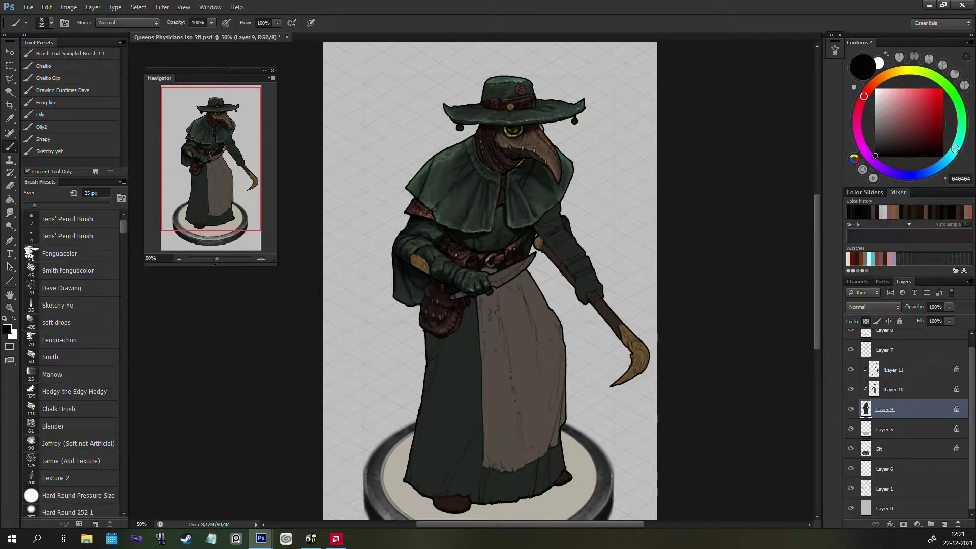
{"action": "key", "text": "]"}
{"action": "key", "text": "bracketright"}
{"action": "key", "text": "bracketright"}
{"action": "left_click", "coordinate": [473, 302], "text": "alt"}
{"action": "left_click", "coordinate": [473, 311], "text": "alt"}
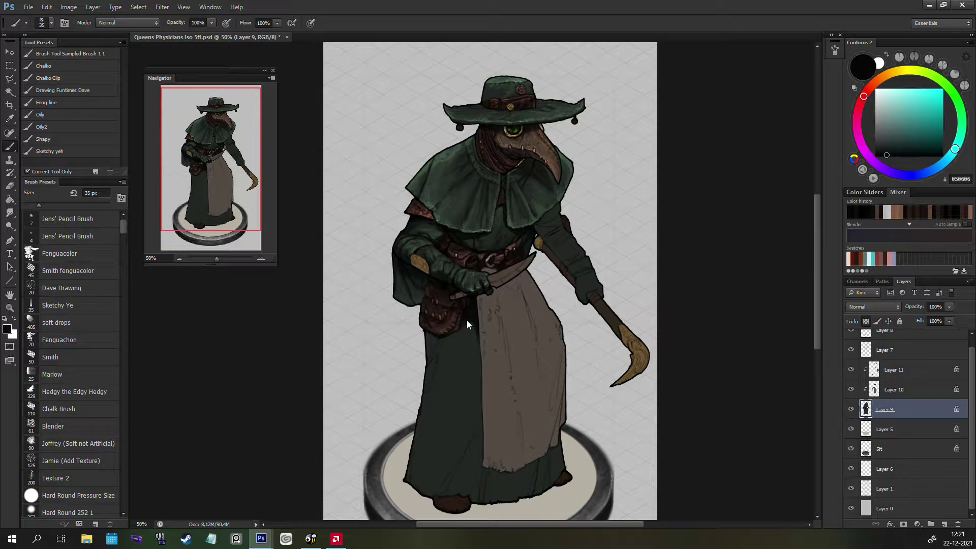
{"action": "left_click", "coordinate": [429, 366], "text": "alt"}
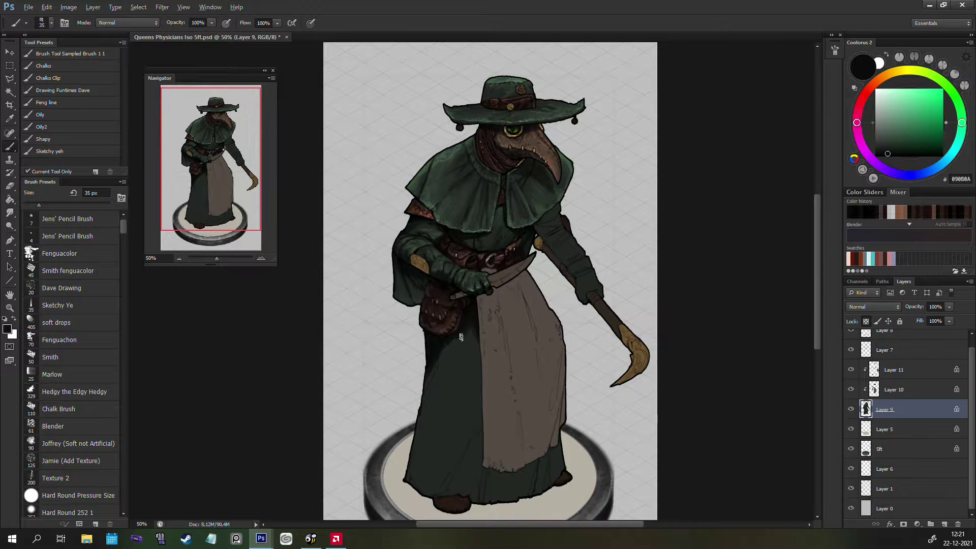
{"action": "left_click", "coordinate": [477, 339], "text": "alt"}
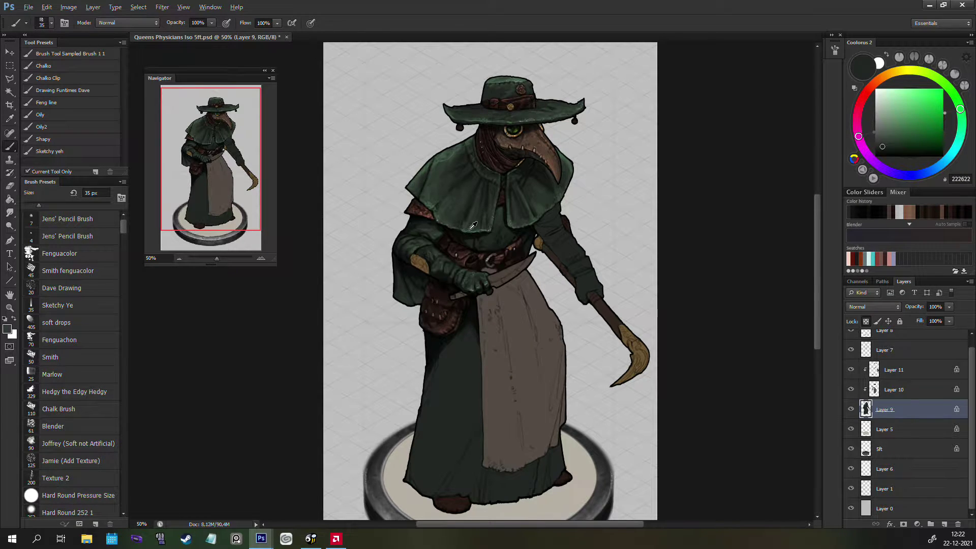
Step: Deepen the lower robe and skirt shadows with dark cape greens, using 20 to 70 px brushes
{"action": "left_click", "coordinate": [470, 229], "text": "alt"}
{"action": "key", "text": "bracketleft"}
{"action": "key", "text": "bracketleft"}
{"action": "key", "text": "bracketleft"}
{"action": "key", "text": "bracketright"}
{"action": "key", "text": "bracketright"}
{"action": "key", "text": "bracketright"}
{"action": "key", "text": "bracketright"}
{"action": "key", "text": "bracketright"}
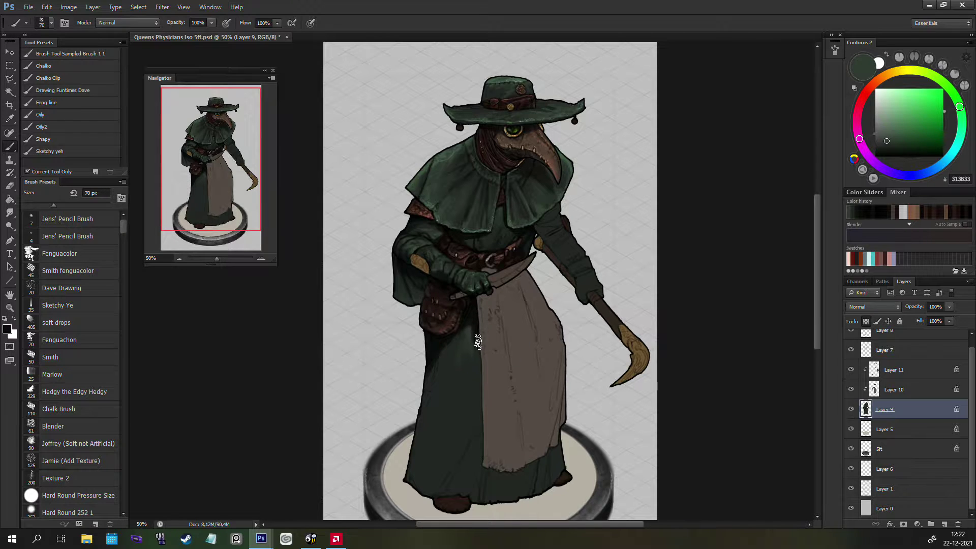
{"action": "left_click", "coordinate": [472, 336], "text": "alt"}
{"action": "left_click", "coordinate": [472, 324], "text": "alt"}
{"action": "key", "text": "bracketleft"}
{"action": "key", "text": "bracketleft"}
{"action": "key", "text": "bracketleft"}
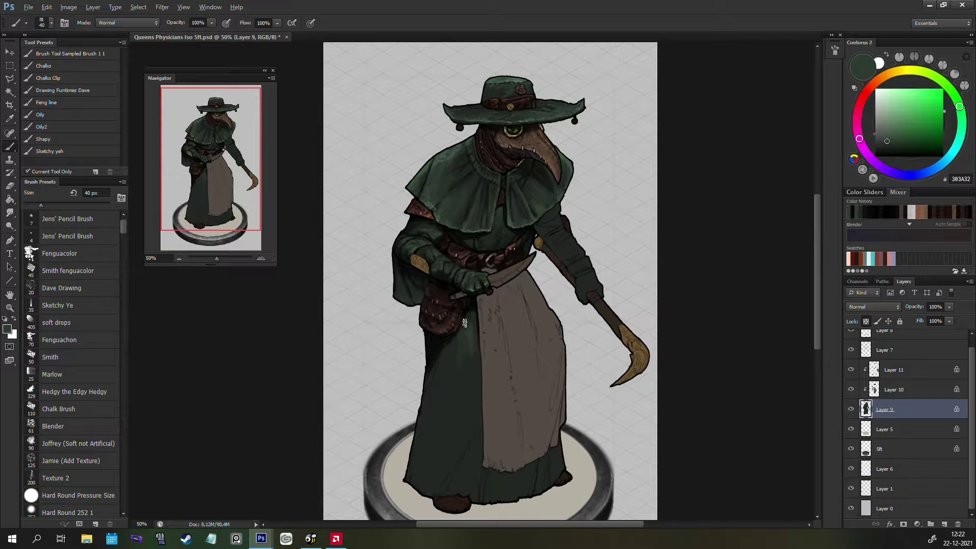
{"action": "left_click", "coordinate": [472, 303], "text": "alt"}
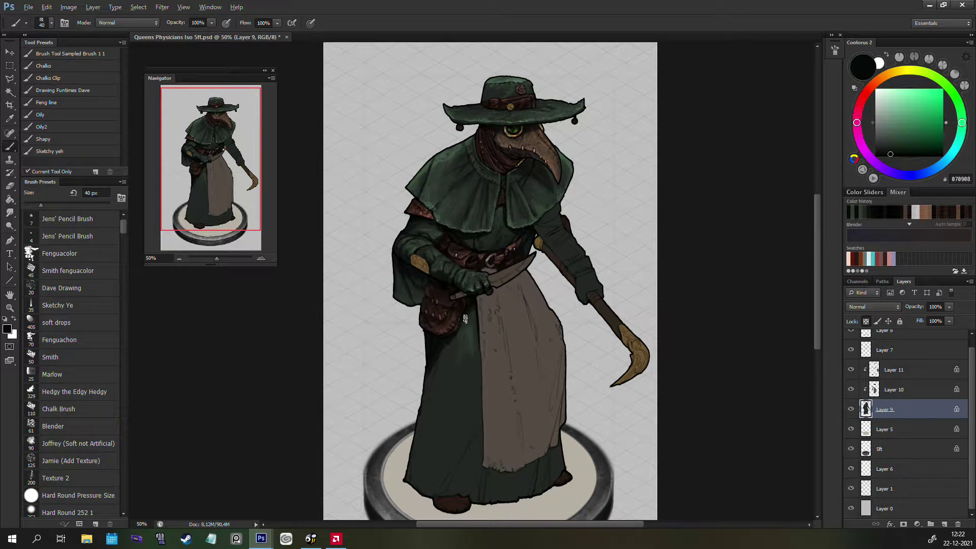
{"action": "left_click", "coordinate": [462, 420], "text": "alt"}
Step: Darken the colour slightly and paint dark shading under the apron hem with a 45 px brush
{"action": "left_click_drag", "start_coordinate": [883, 148], "coordinate": [884, 151]}
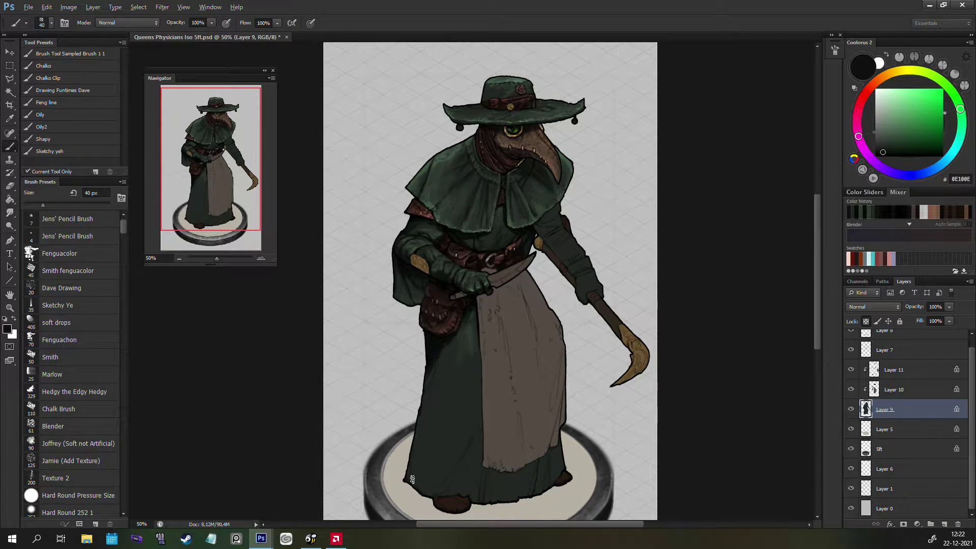
{"action": "key", "text": "bracketright"}
{"action": "key", "text": "bracketright"}
{"action": "key", "text": "bracketright"}
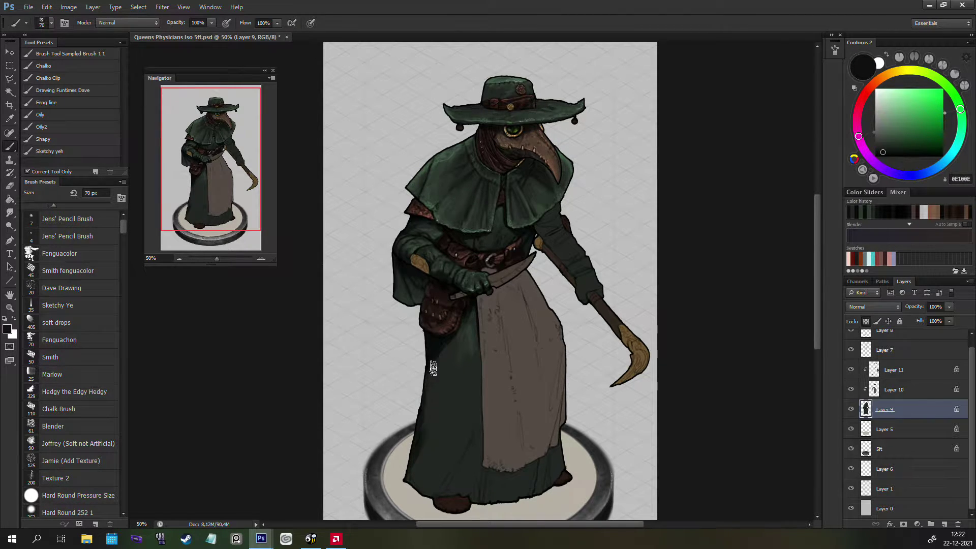
{"action": "key", "text": "bracketleft"}
{"action": "key", "text": "bracketleft"}
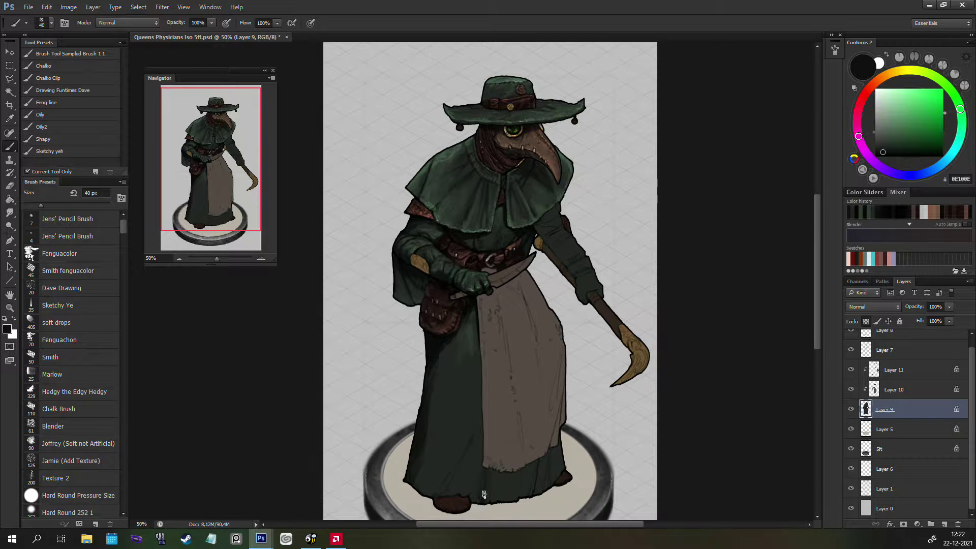
{"action": "key", "text": "bracketleft"}
{"action": "key", "text": "bracketleft"}
{"action": "key", "text": "bracketleft"}
{"action": "key", "text": "bracketright"}
{"action": "key", "text": "bracketright"}
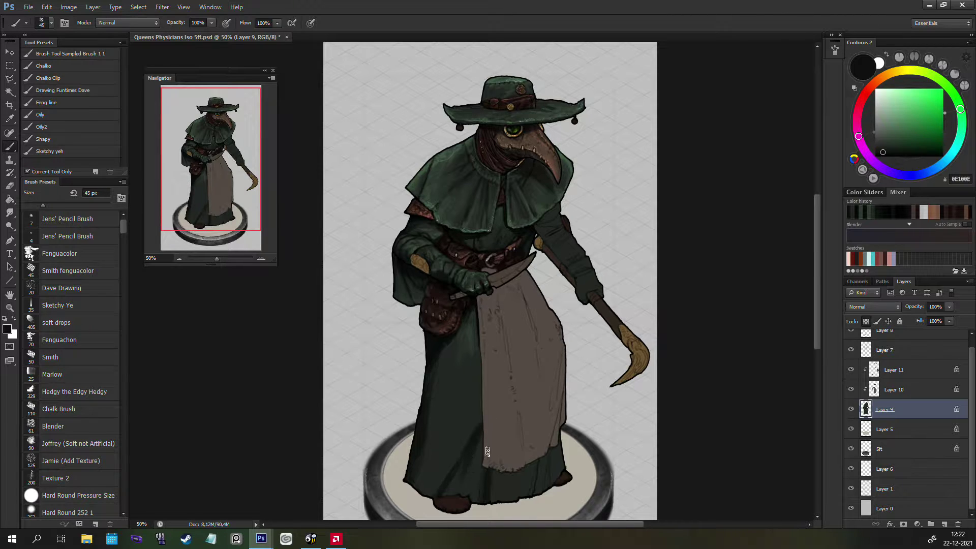
{"action": "key", "text": "bracketright"}
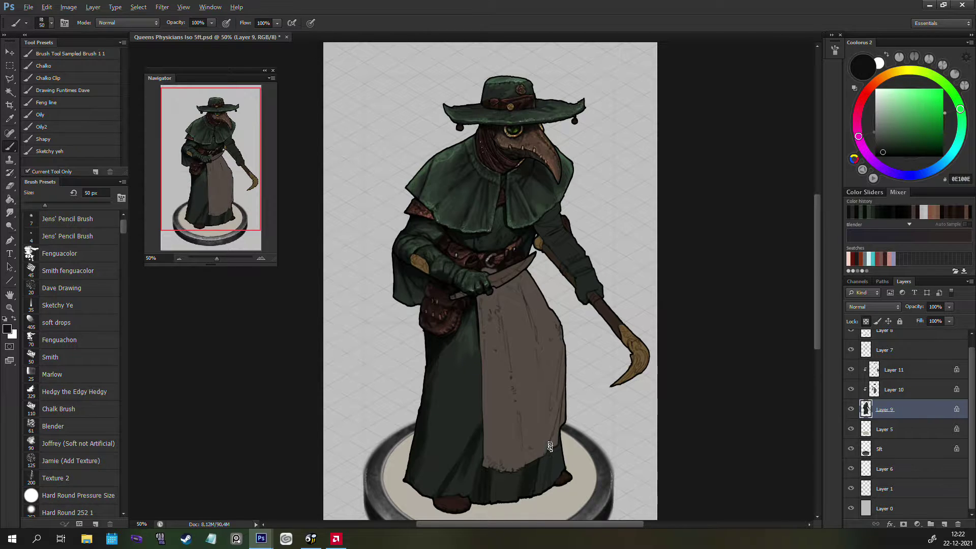
{"action": "key", "text": "bracketleft"}
{"action": "key", "text": "bracketright"}
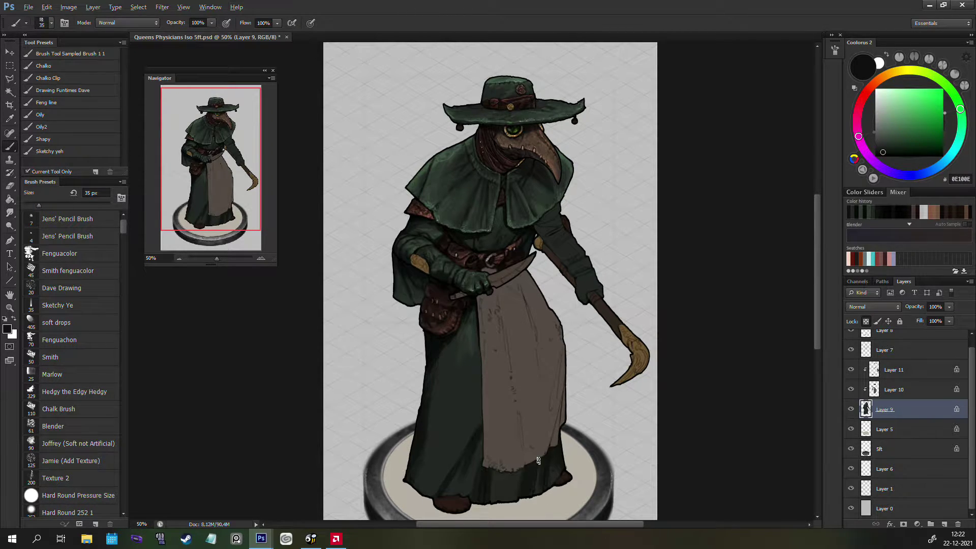
{"action": "key", "text": "bracketleft"}
{"action": "mouse_move", "coordinate": [522, 473]}
{"action": "left_mouse_down"}
{"action": "mouse_move", "coordinate": [492, 470]}
{"action": "mouse_move", "coordinate": [484, 427]}
{"action": "left_mouse_up"}
Step: Sample darker robe tones and the cape green, and switch to the Smith texture brush at 35 px
{"action": "key", "text": "bracketleft"}
{"action": "key", "text": "bracketleft"}
{"action": "key", "text": "bracketleft"}
{"action": "key", "text": "bracketleft"}
{"action": "key", "text": "bracketleft"}
{"action": "key", "text": "bracketleft"}
{"action": "key", "text": "bracketright"}
{"action": "key", "text": "bracketright"}
{"action": "key", "text": "bracketright"}
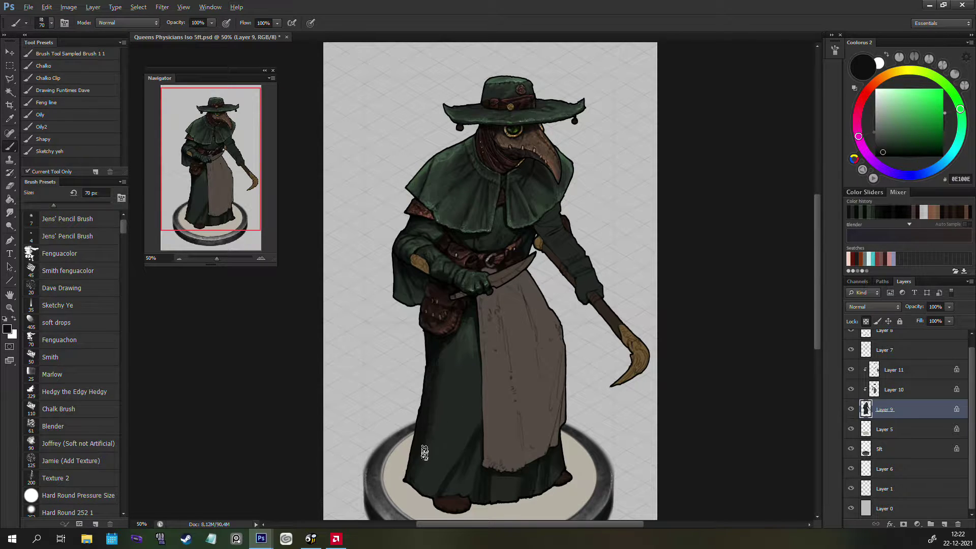
{"action": "key", "text": "bracketright"}
{"action": "key", "text": "bracketright"}
{"action": "key", "text": "bracketright"}
{"action": "left_click", "coordinate": [424, 468], "text": "alt"}
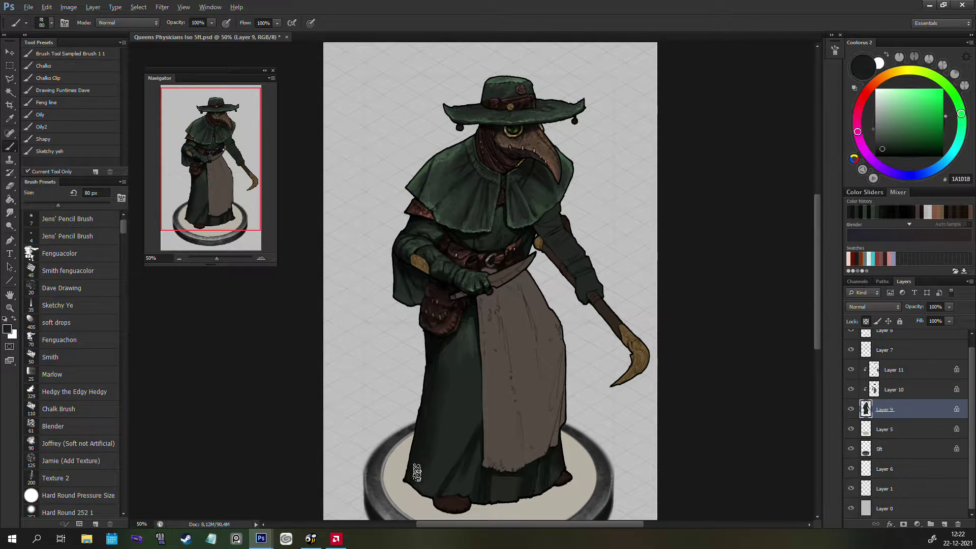
{"action": "left_click", "coordinate": [467, 467], "text": "alt"}
{"action": "key", "text": "bracketleft"}
{"action": "left_click", "coordinate": [552, 469], "text": "alt"}
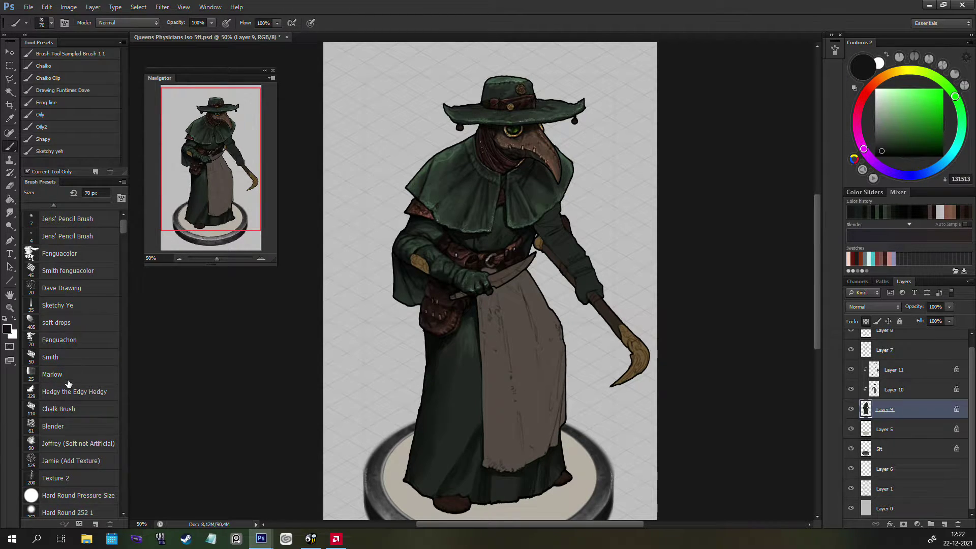
{"action": "left_click", "coordinate": [56, 357]}
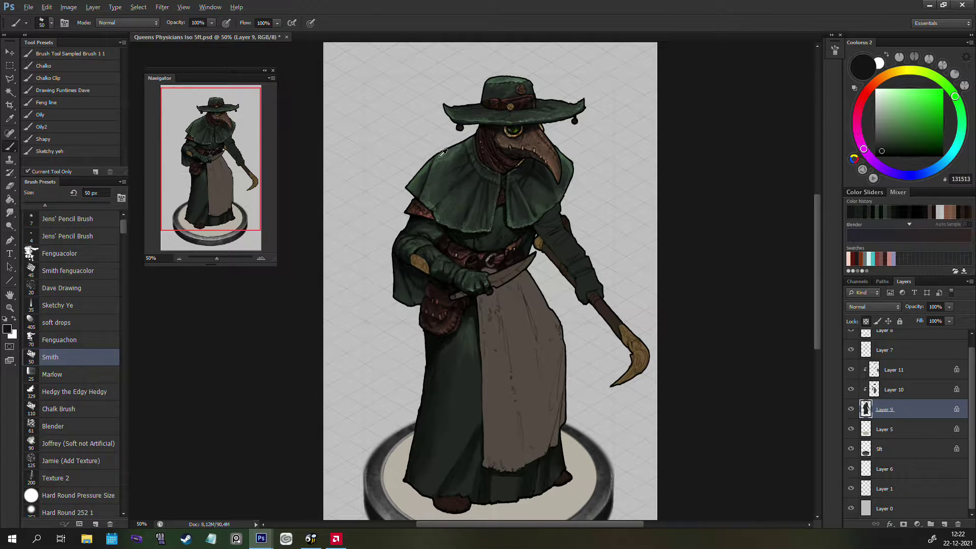
{"action": "left_click", "coordinate": [458, 166], "text": "alt"}
{"action": "key", "text": "bracketleft"}
{"action": "key", "text": "bracketleft"}
{"action": "key", "text": "bracketleft"}
{"action": "key", "text": "bracketleft"}
{"action": "key", "text": "bracketleft"}
{"action": "key", "text": "bracketleft"}
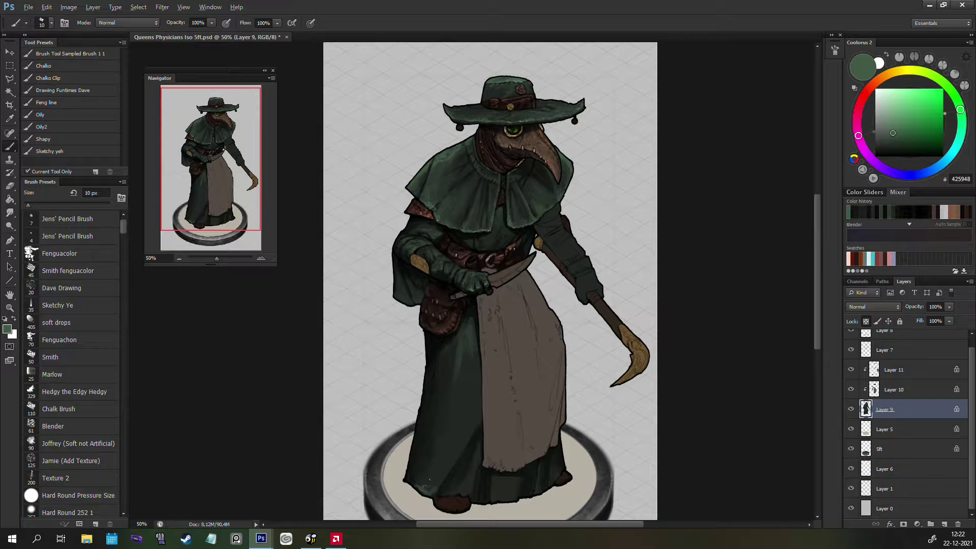
Step: Bring the robe hem into view and texture it with fine 9–10 px Smith strokes
{"action": "left_click_drag", "start_coordinate": [430, 479], "coordinate": [412, 313]}
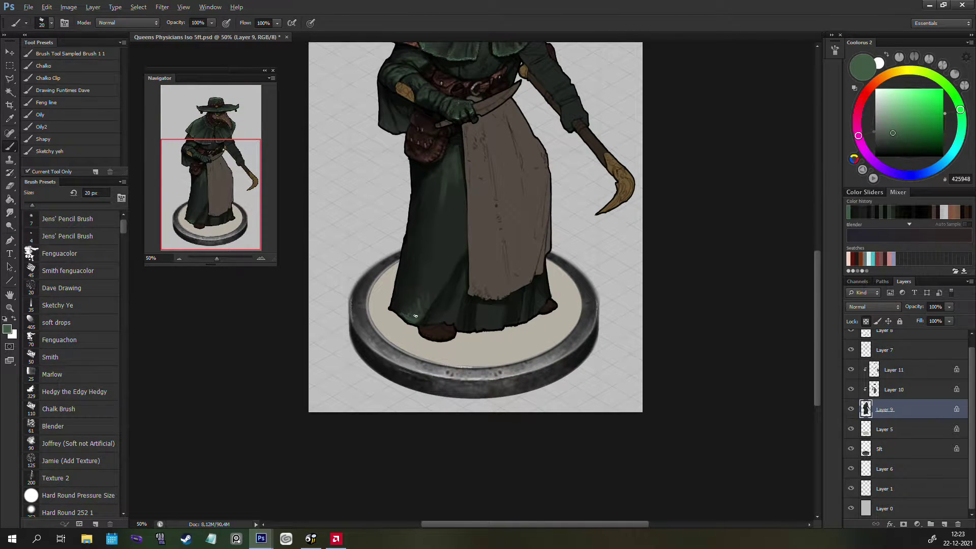
{"action": "key", "text": "bracketright"}
{"action": "key", "text": "bracketright"}
{"action": "key", "text": "bracketright"}
{"action": "key", "text": "bracketleft"}
{"action": "key", "text": "bracketleft"}
{"action": "key", "text": "bracketleft"}
{"action": "key", "text": "bracketleft"}
{"action": "key", "text": "bracketleft"}
{"action": "key", "text": "bracketleft"}
{"action": "key", "text": "bracketright"}
{"action": "key", "text": "bracketright"}
{"action": "key", "text": "bracketright"}
{"action": "key", "text": "bracketright"}
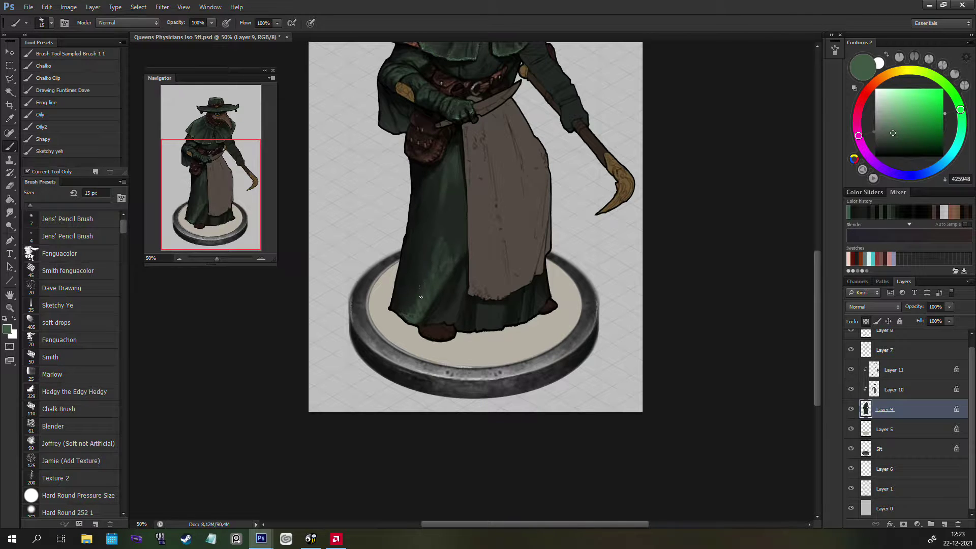
{"action": "key", "text": "bracketleft"}
{"action": "key", "text": "bracketright"}
{"action": "key", "text": "bracketright"}
{"action": "key", "text": "bracketleft"}
{"action": "key", "text": "bracketleft"}
{"action": "key", "text": "bracketleft"}
{"action": "key", "text": "bracketright"}
Step: With the sampled texture brush at 70% opacity, add fine 8–10 px dark robe detail
{"action": "left_click", "coordinate": [84, 54]}
{"action": "key", "text": "bracketleft"}
{"action": "key", "text": "bracketleft"}
{"action": "key", "text": "bracketleft"}
{"action": "key", "text": "bracketleft"}
{"action": "key", "text": "bracketleft"}
{"action": "key", "text": "bracketleft"}
{"action": "key", "text": "bracketleft"}
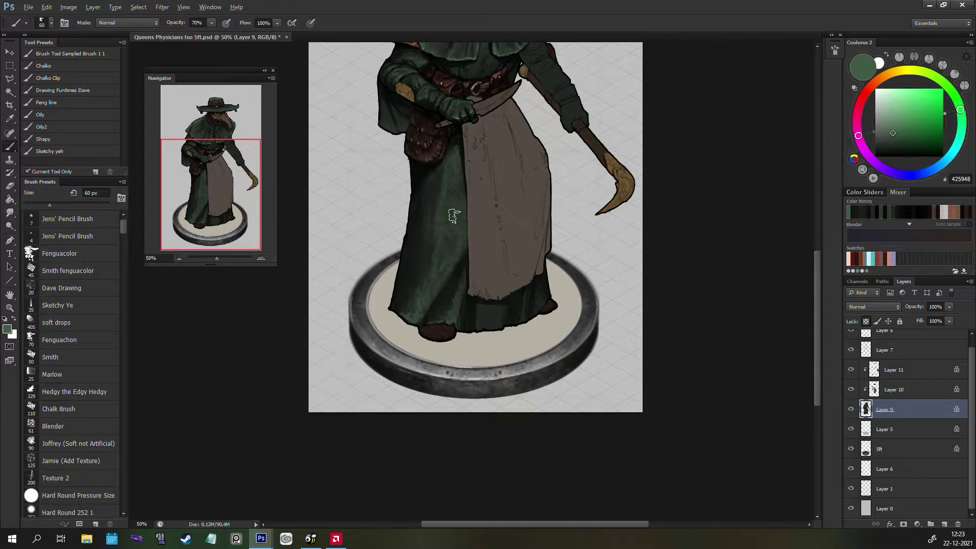
{"action": "left_click", "coordinate": [426, 243], "text": "alt"}
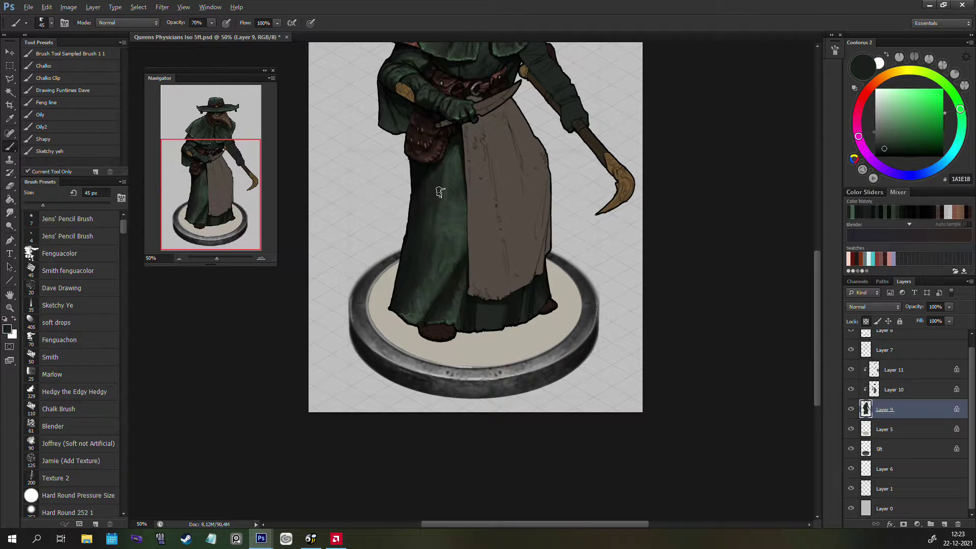
{"action": "key", "text": "bracketleft"}
{"action": "key", "text": "bracketleft"}
{"action": "key", "text": "bracketleft"}
{"action": "key", "text": "bracketleft"}
{"action": "key", "text": "bracketleft"}
{"action": "key", "text": "bracketleft"}
{"action": "key", "text": "bracketleft"}
{"action": "key", "text": "bracketleft"}
{"action": "key", "text": "bracketleft"}
{"action": "key", "text": "bracketleft"}
{"action": "key", "text": "bracketleft"}
{"action": "key", "text": "bracketleft"}
{"action": "key", "text": "bracketleft"}
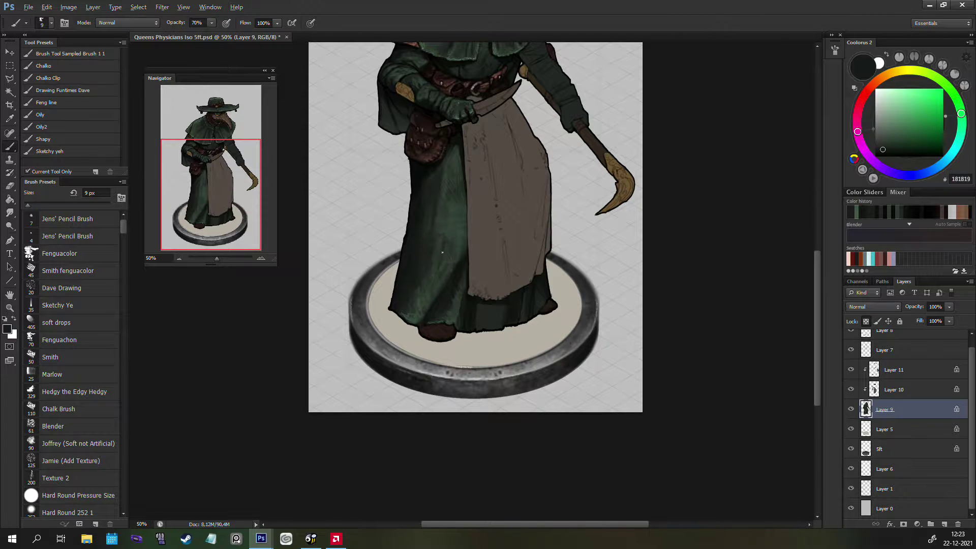
{"action": "key", "text": "bracketleft"}
{"action": "key", "text": "bracketright"}
{"action": "key", "text": "bracketright"}
{"action": "key", "text": "bracketleft"}
{"action": "key", "text": "bracketleft"}
Step: Pick a dark green on the Smith texture brush, around 20 px, for the robe
{"action": "left_click", "coordinate": [64, 355]}
{"action": "left_click", "coordinate": [887, 208]}
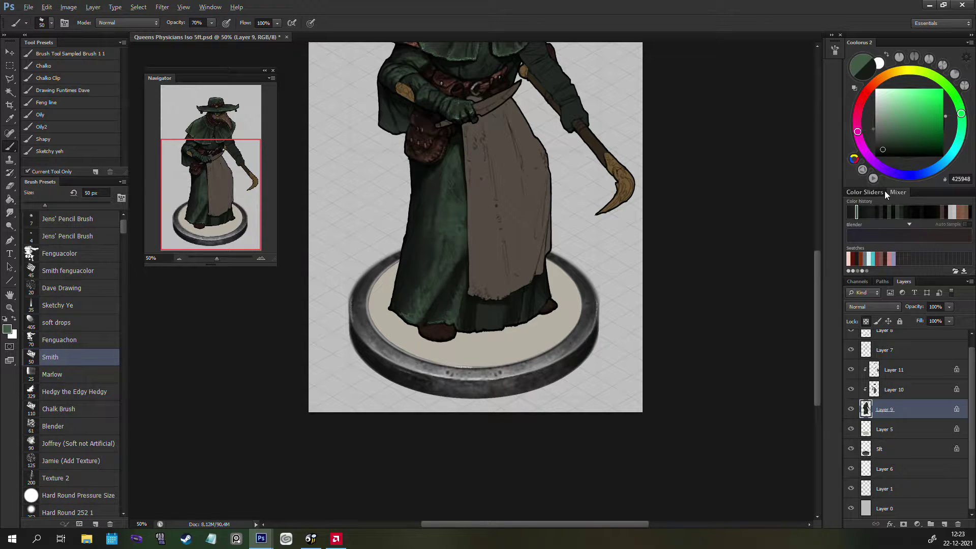
{"action": "left_click", "coordinate": [892, 139]}
{"action": "left_click", "coordinate": [892, 133]}
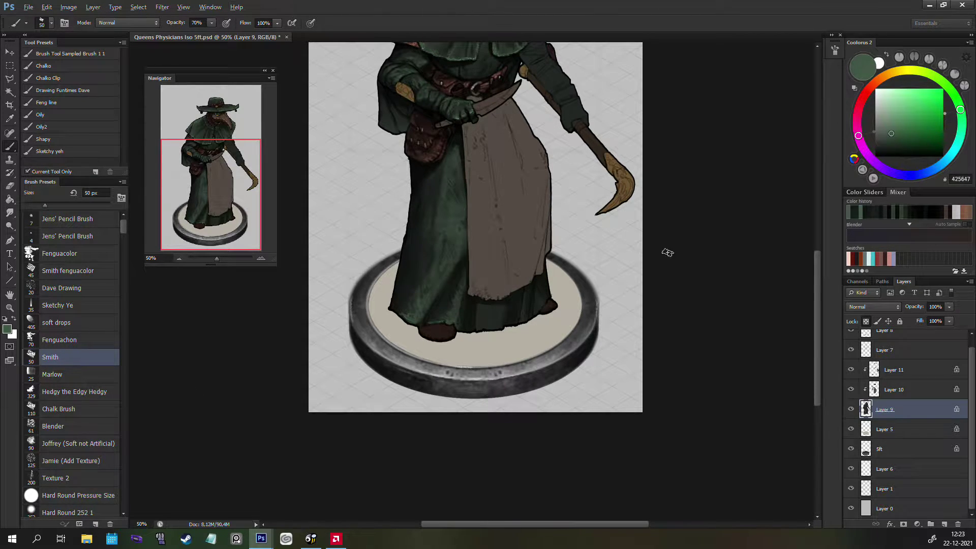
{"action": "key", "text": "bracketleft"}
{"action": "key", "text": "bracketleft"}
{"action": "key", "text": "bracketleft"}
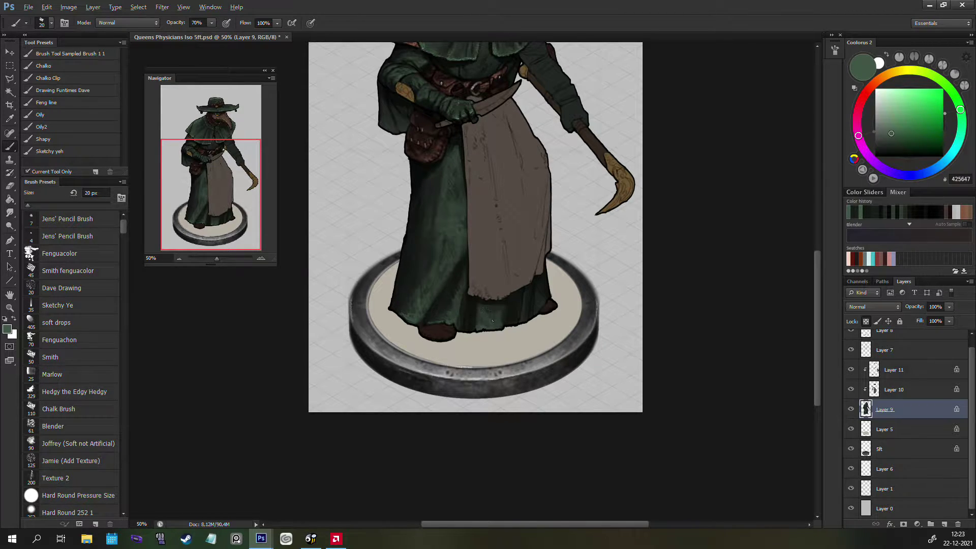
{"action": "key", "text": "bracketleft"}
{"action": "key", "text": "bracketleft"}
{"action": "key", "text": "bracketright"}
{"action": "key", "text": "bracketright"}
Step: Paint darker green texture on the robe from sampled shades, then mirror the canvas horizontally
{"action": "left_click", "coordinate": [464, 271], "text": "alt"}
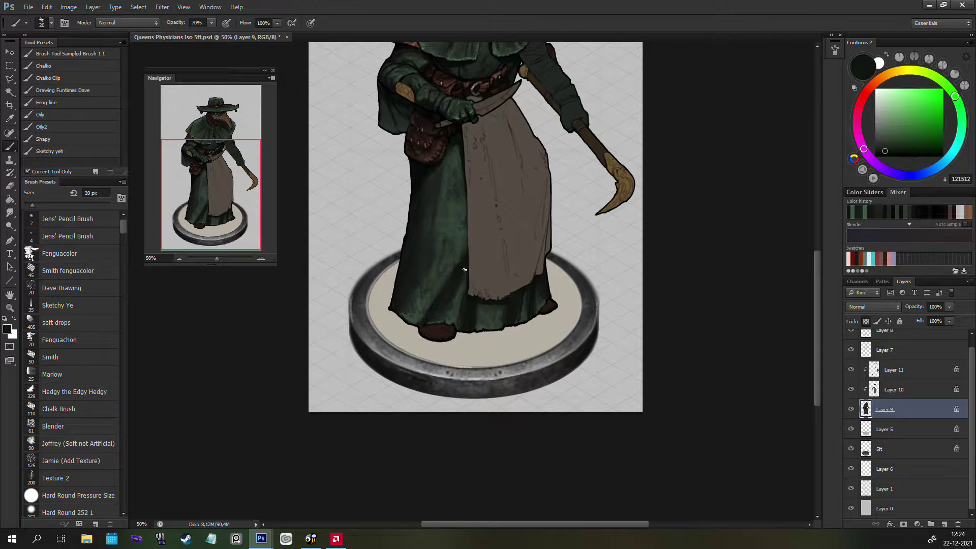
{"action": "left_click", "coordinate": [459, 297], "text": "alt"}
{"action": "key", "text": "bracketleft"}
{"action": "key", "text": "bracketleft"}
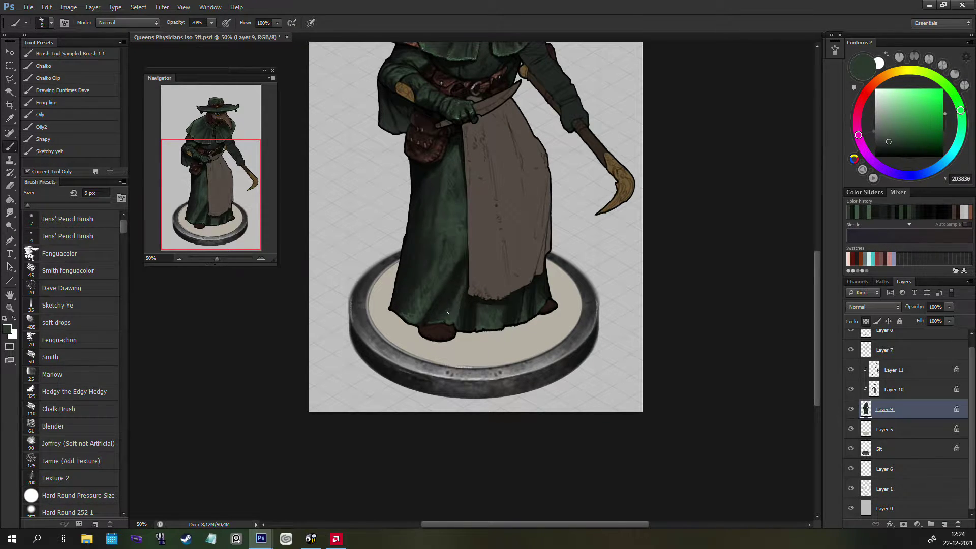
{"action": "left_click", "coordinate": [444, 246], "text": "alt"}
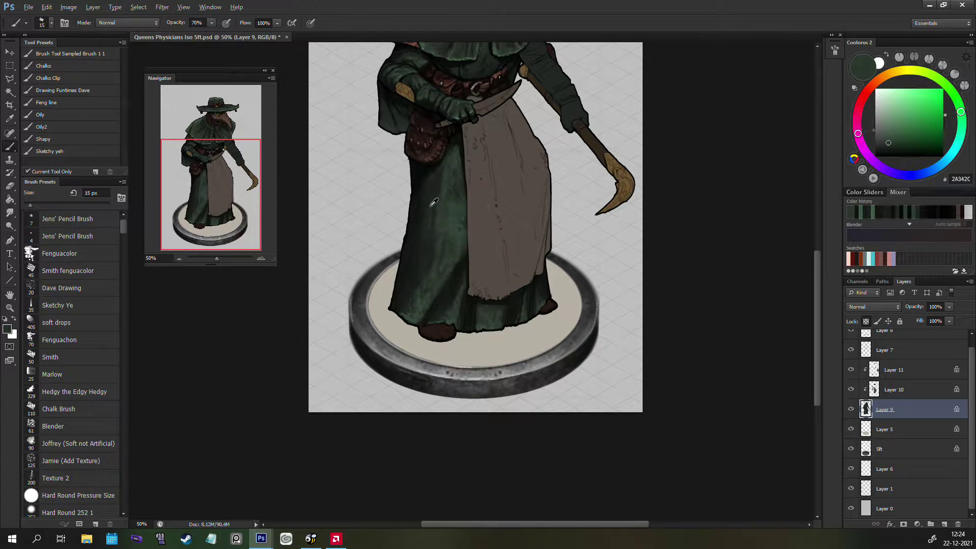
{"action": "left_click", "coordinate": [447, 232], "text": "alt"}
{"action": "key", "text": "bracketright"}
{"action": "left_click", "coordinate": [446, 185], "text": "alt"}
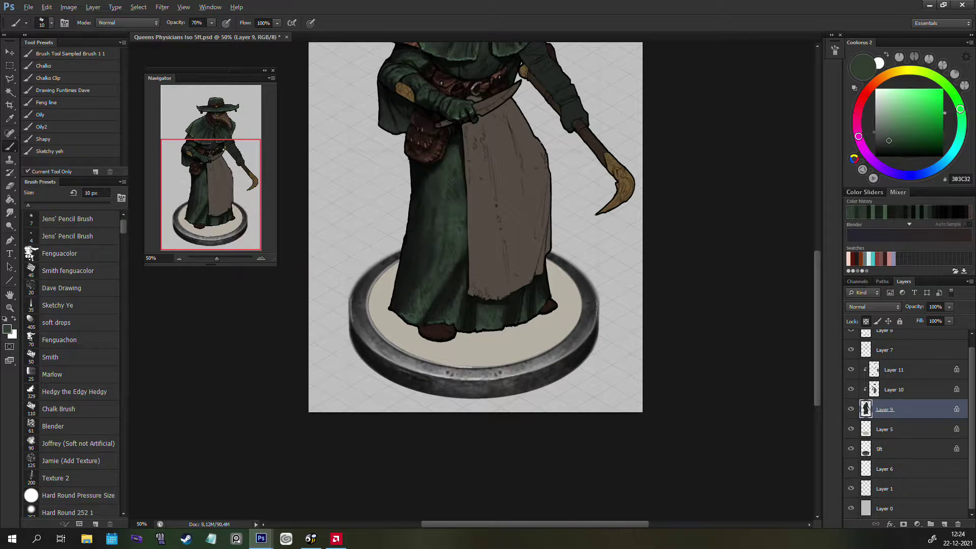
{"action": "key", "text": "ctrl+shift+h"}
{"action": "left_click", "coordinate": [499, 221], "text": "alt"}
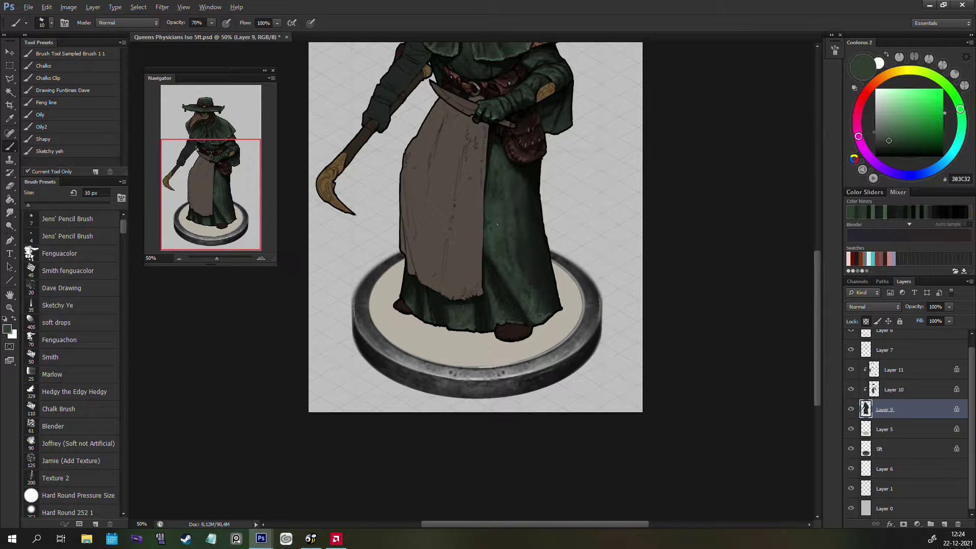
Step: Shade the robe folds with a darker, greyer green from Coolorus, then flip the canvas back
{"action": "left_click", "coordinate": [507, 181], "text": "alt"}
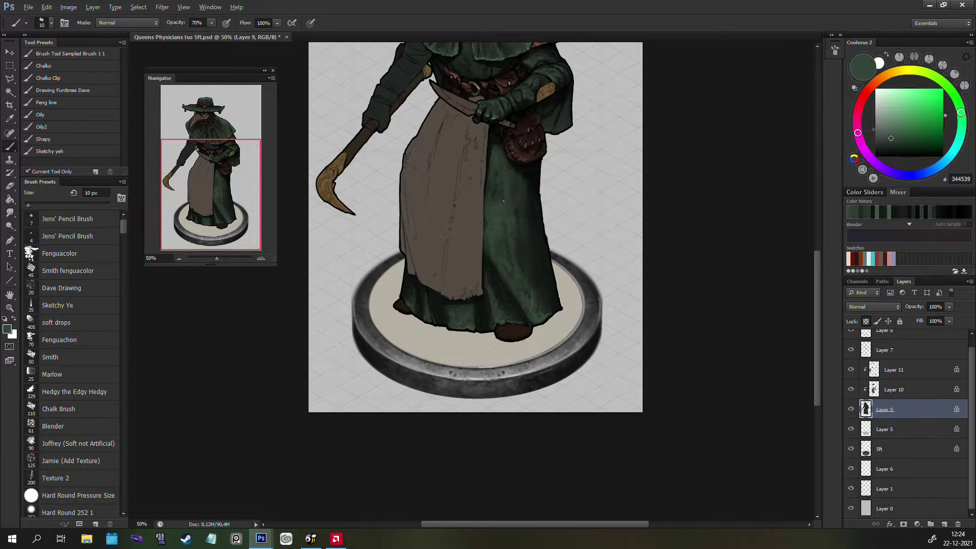
{"action": "key", "text": "bracketleft"}
{"action": "key", "text": "bracketleft"}
{"action": "key", "text": "bracketleft"}
{"action": "left_click_drag", "start_coordinate": [895, 142], "coordinate": [879, 143]}
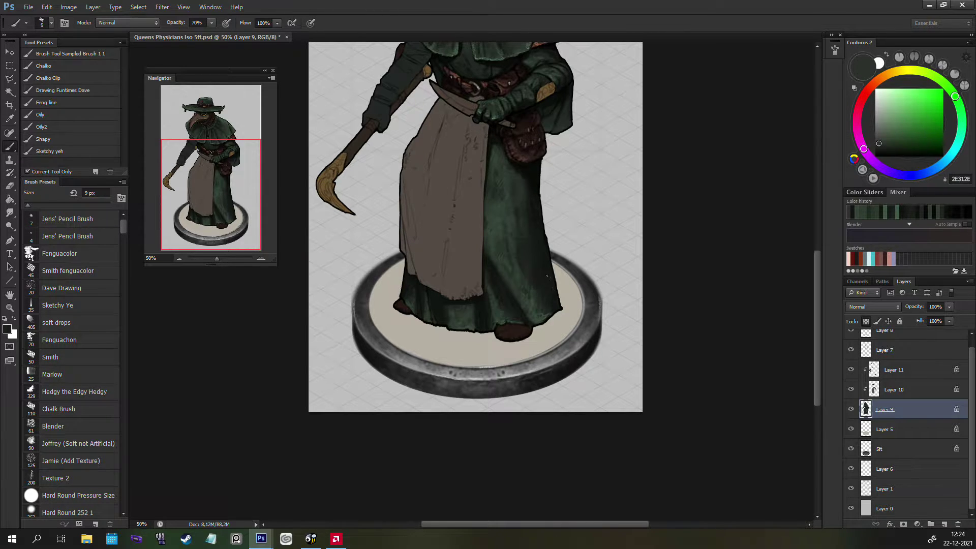
{"action": "left_click", "coordinate": [880, 145]}
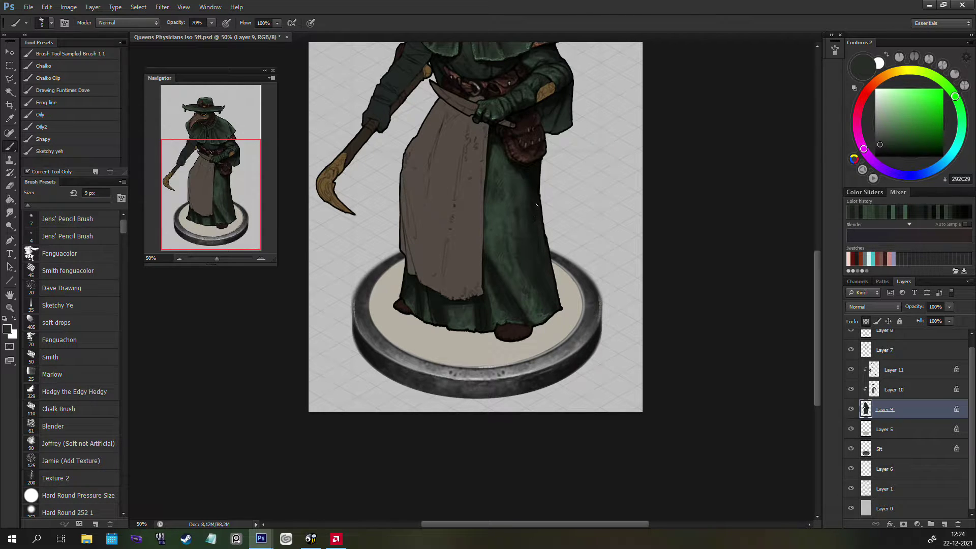
{"action": "left_click", "coordinate": [593, 191], "text": "alt"}
{"action": "key", "text": "ctrl+shift+h"}
{"action": "left_click", "coordinate": [522, 336], "text": "ctrl"}
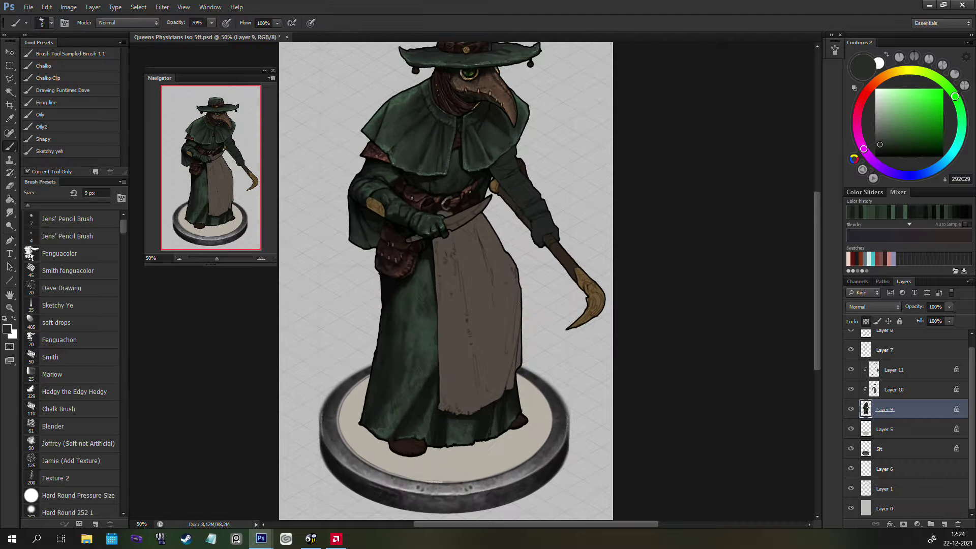
Step: Paint a dark stroke along the robe hem above the boot using sampled robe greens
{"action": "left_click_drag", "start_coordinate": [485, 333], "coordinate": [550, 254]}
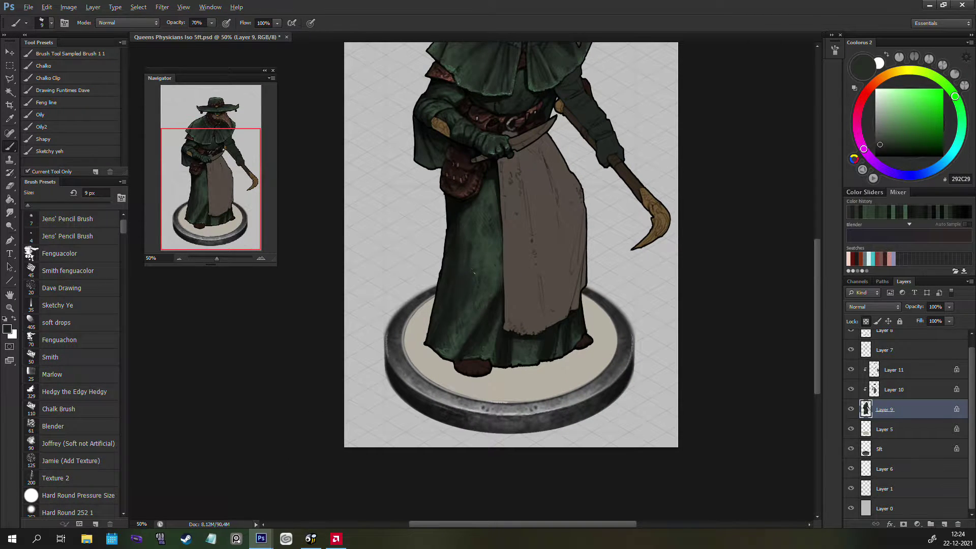
{"action": "left_click", "coordinate": [472, 249], "text": "alt"}
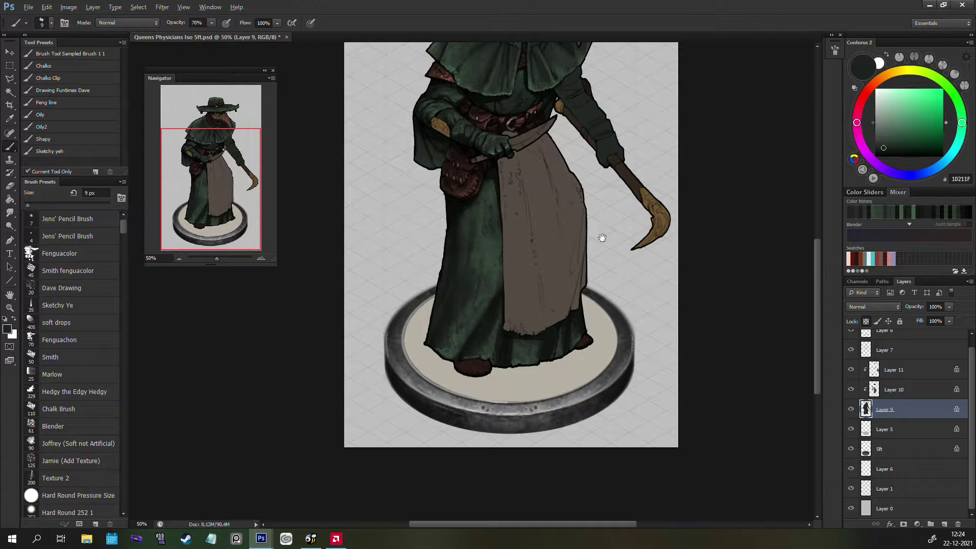
{"action": "left_click", "coordinate": [521, 362], "text": "alt"}
{"action": "scroll", "coordinate": [521, 362], "scroll_direction": "up", "scroll_amount": 3}
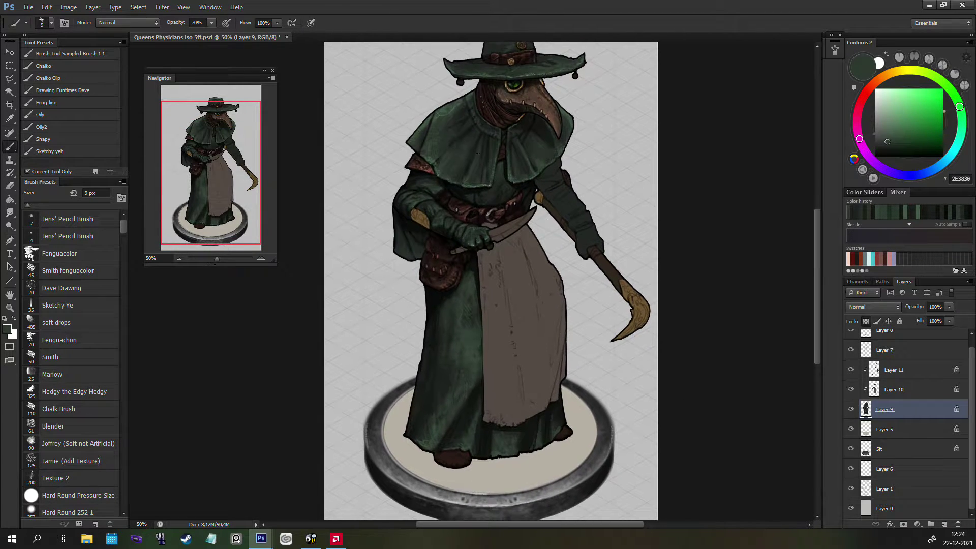
{"action": "left_click", "coordinate": [436, 158], "text": "alt"}
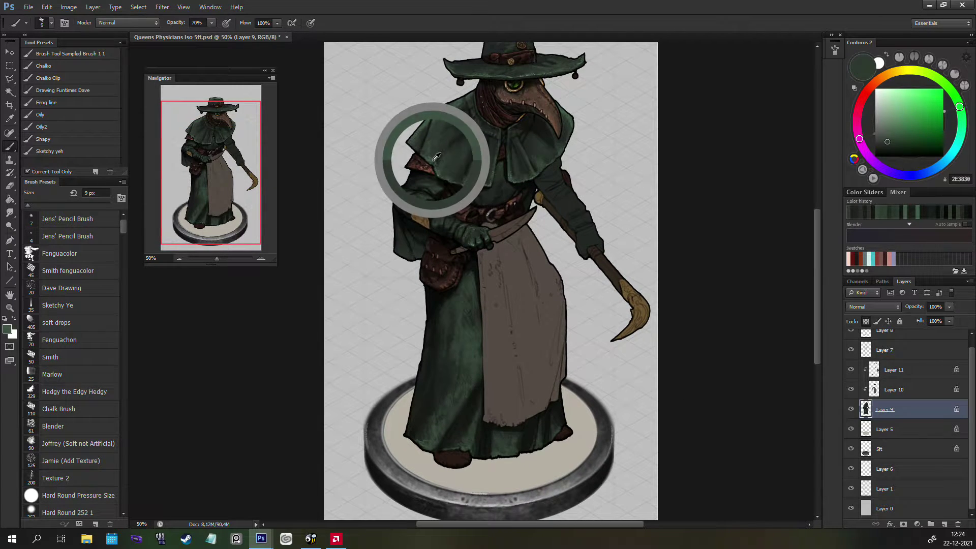
{"action": "left_click", "coordinate": [894, 133]}
{"action": "left_click_drag", "start_coordinate": [596, 313], "coordinate": [606, 259]}
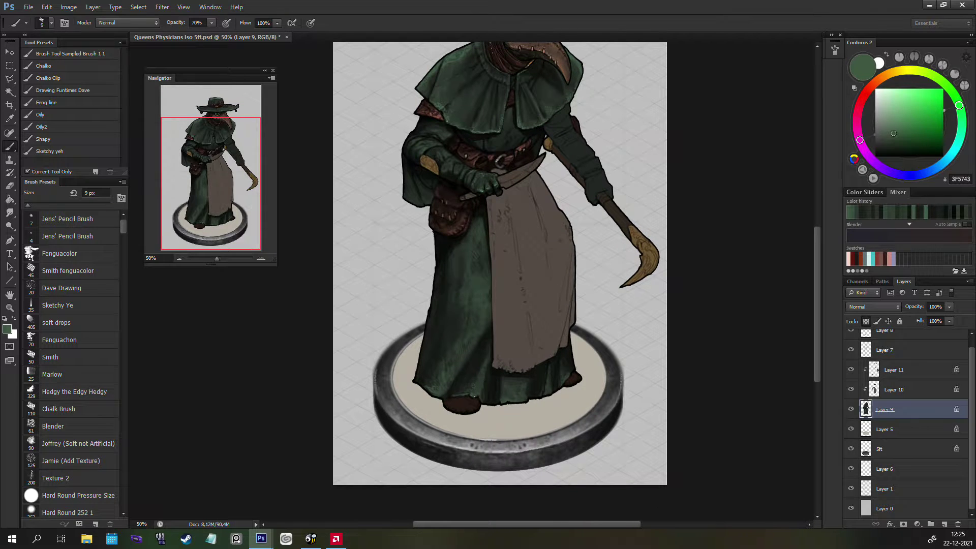
{"action": "left_click_drag", "start_coordinate": [466, 395], "coordinate": [483, 363]}
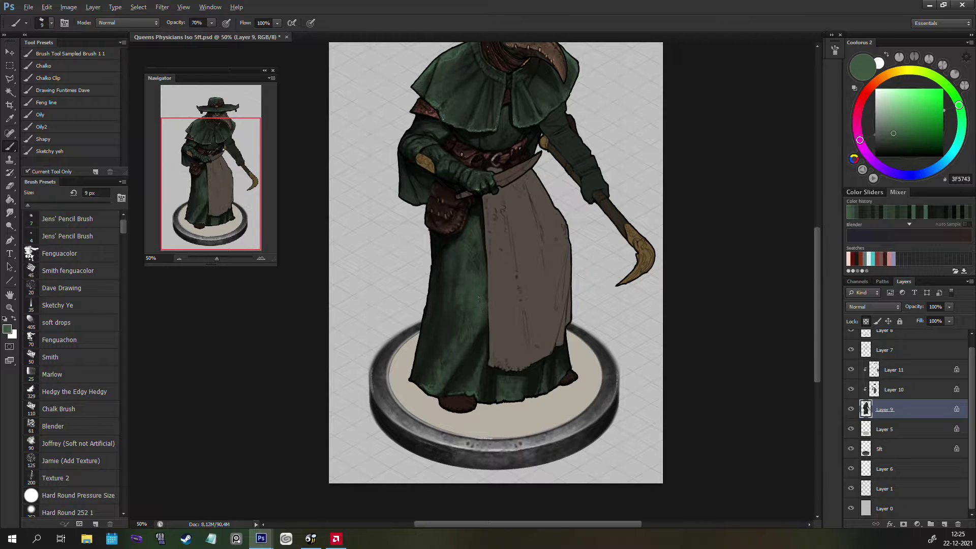
Step: Add pale grey-green hem highlights with the Oily2 brush, then switch to the Mixer Brush
{"action": "left_click_drag", "start_coordinate": [892, 130], "coordinate": [889, 121]}
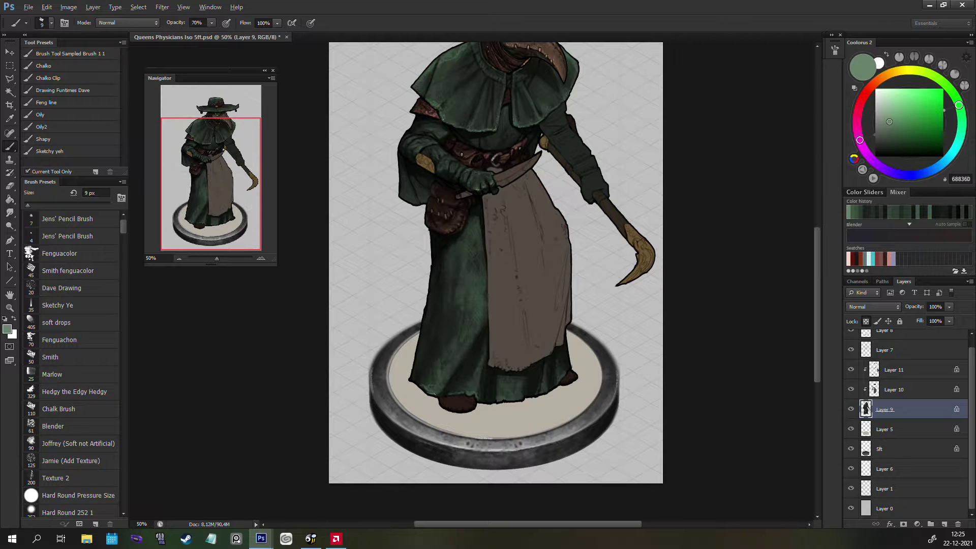
{"action": "left_click", "coordinate": [72, 127]}
{"action": "key", "text": "bracketleft"}
{"action": "key", "text": "bracketleft"}
{"action": "key", "text": "bracketleft"}
{"action": "left_click", "coordinate": [473, 388], "text": "alt"}
{"action": "left_click", "coordinate": [469, 393], "text": "alt"}
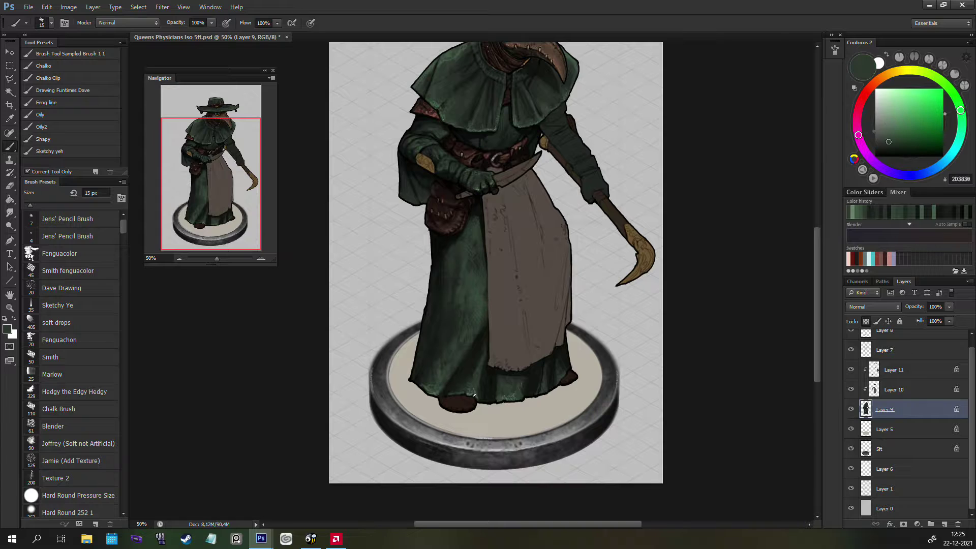
{"action": "left_click", "coordinate": [428, 352], "text": "alt"}
{"action": "left_click", "coordinate": [465, 202], "text": "alt"}
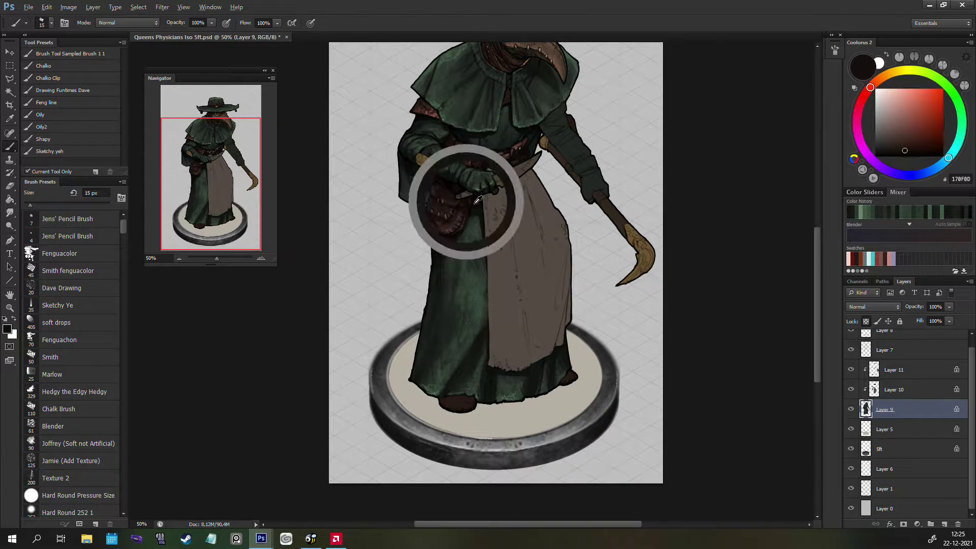
{"action": "key", "text": "bracketright"}
{"action": "key", "text": "bracketright"}
{"action": "key", "text": "bracketright"}
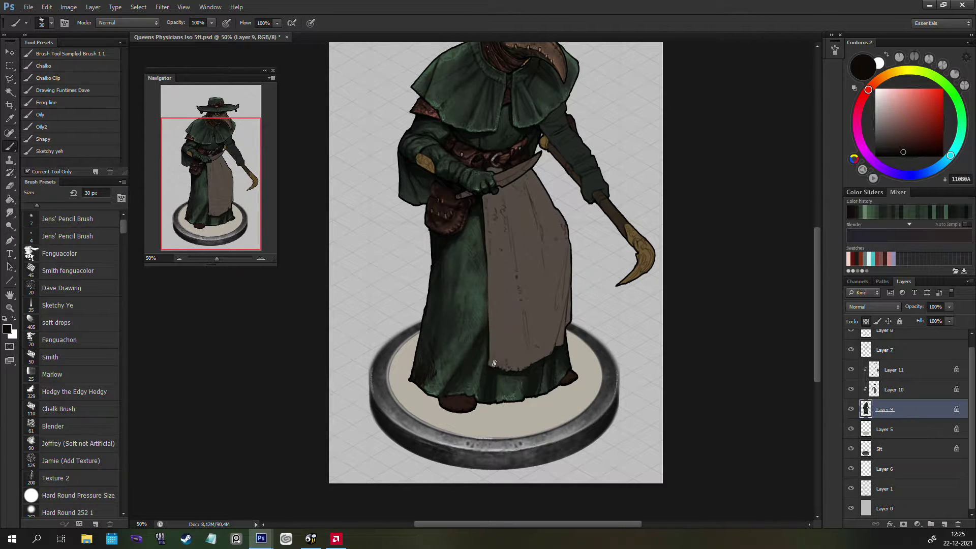
{"action": "left_click", "coordinate": [442, 373], "text": "alt"}
{"action": "key", "text": "shift+b"}
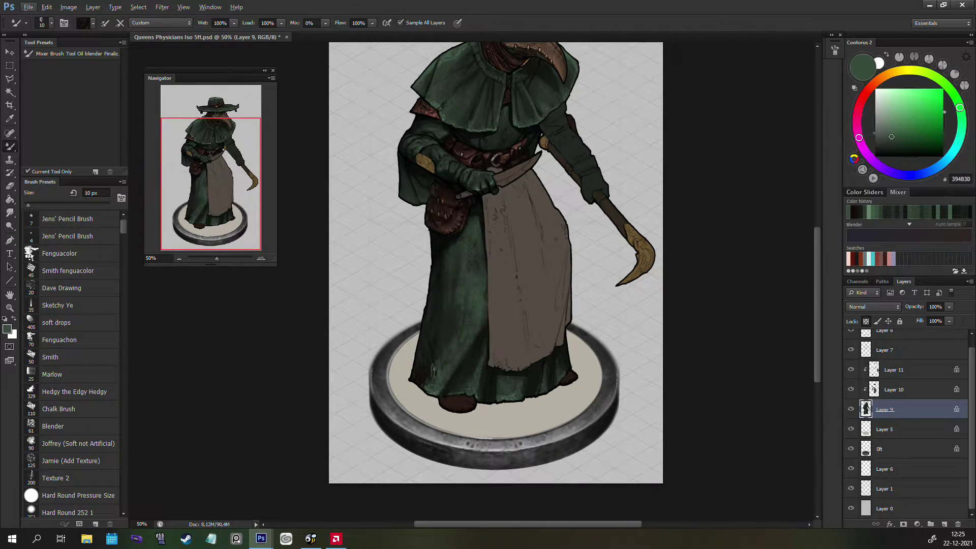
Step: Blend and darken the lower-left robe hem with the Mixer Brush
{"action": "left_click", "coordinate": [425, 378], "text": "alt"}
{"action": "left_click_drag", "start_coordinate": [427, 379], "coordinate": [424, 384]}
{"action": "left_click", "coordinate": [420, 380], "text": "alt"}
{"action": "key", "text": "shift+b"}
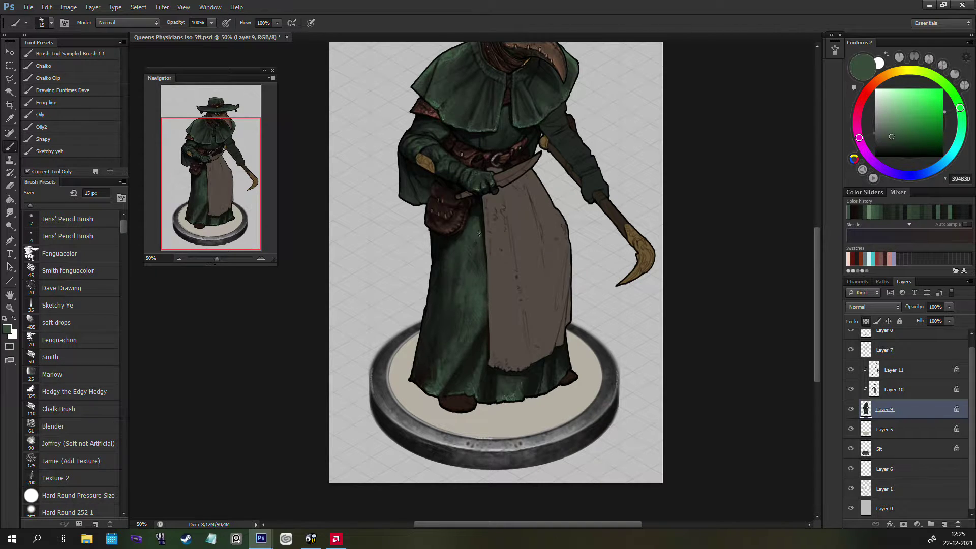
{"action": "key", "text": "bracketright"}
{"action": "key", "text": "bracketright"}
{"action": "key", "text": "bracketright"}
{"action": "key", "text": "bracketright"}
{"action": "key", "text": "bracketright"}
{"action": "key", "text": "shift+b"}
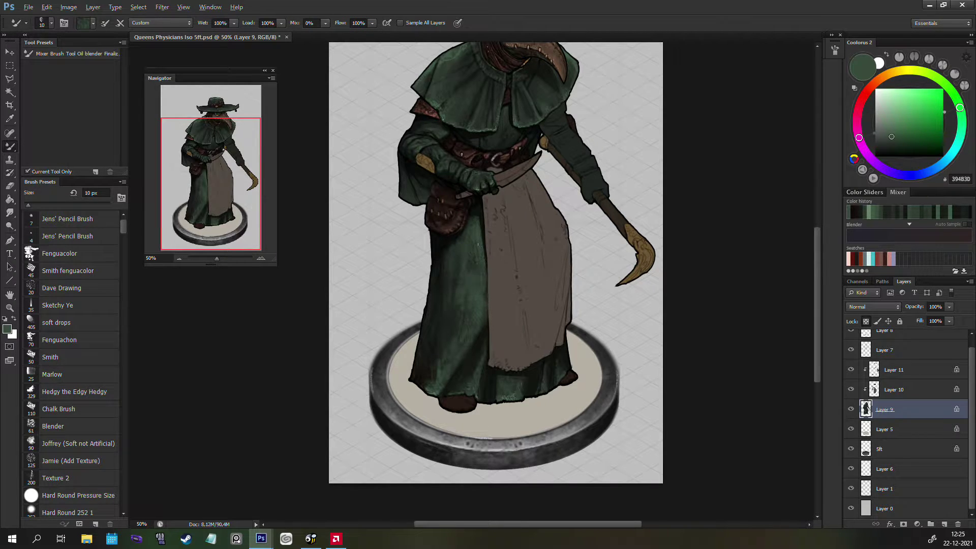
{"action": "left_click", "coordinate": [483, 238], "text": "alt"}
{"action": "key", "text": "shift+b"}
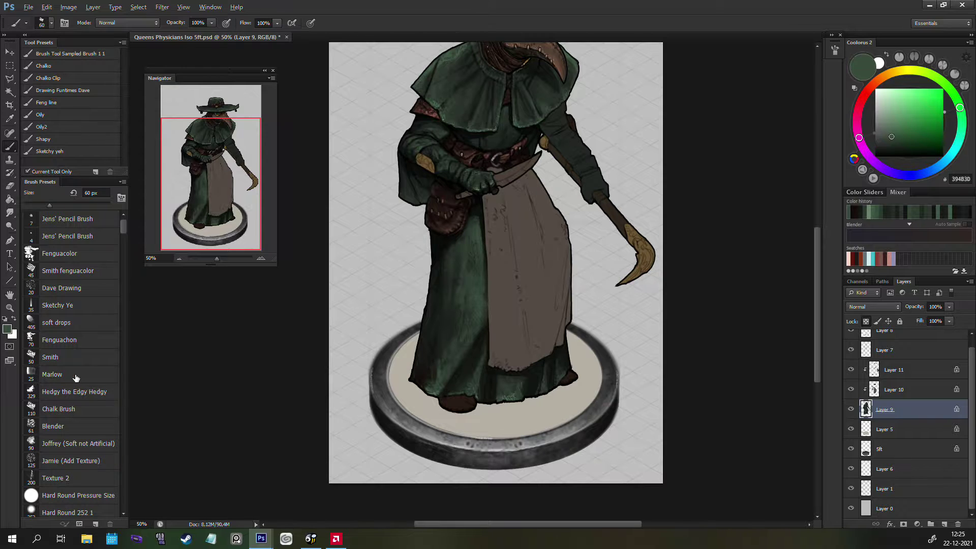
Step: Paint shadow strokes on the lower robe with the Smith brush, sampling greens and near-black
{"action": "left_click", "coordinate": [86, 360]}
{"action": "key", "text": "bracketleft"}
{"action": "key", "text": "bracketleft"}
{"action": "key", "text": "bracketleft"}
{"action": "left_click", "coordinate": [478, 367], "text": "alt"}
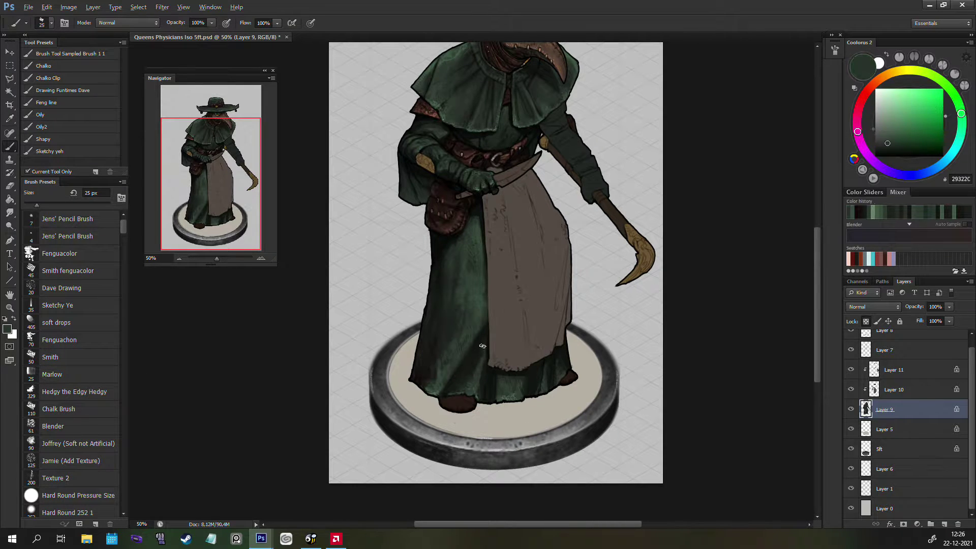
{"action": "key", "text": "bracketleft"}
{"action": "key", "text": "bracketleft"}
{"action": "left_click", "coordinate": [487, 353], "text": "alt"}
{"action": "key", "text": "bracketleft"}
{"action": "key", "text": "bracketleft"}
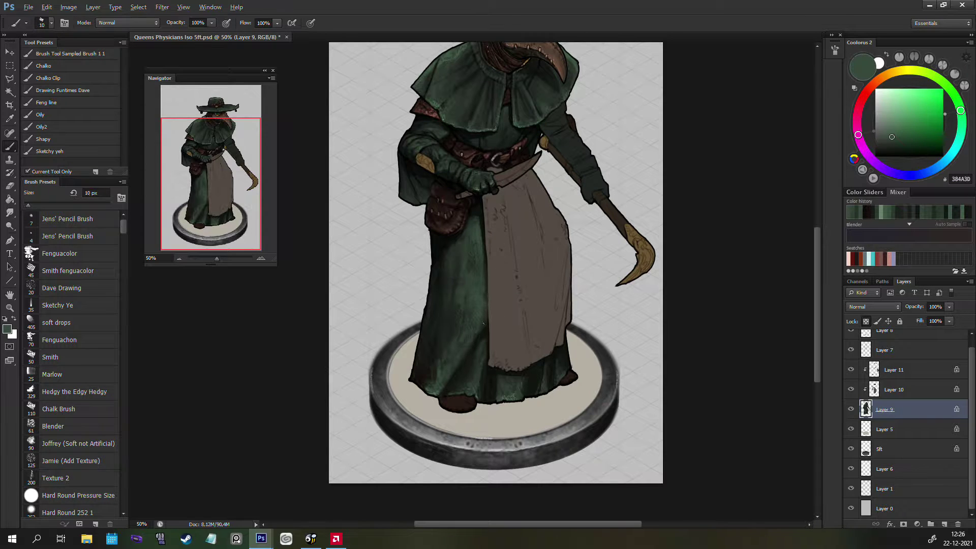
{"action": "key", "text": "bracketright"}
{"action": "key", "text": "bracketright"}
{"action": "key", "text": "bracketright"}
{"action": "key", "text": "bracketright"}
{"action": "key", "text": "bracketright"}
{"action": "left_click", "coordinate": [468, 360], "text": "alt"}
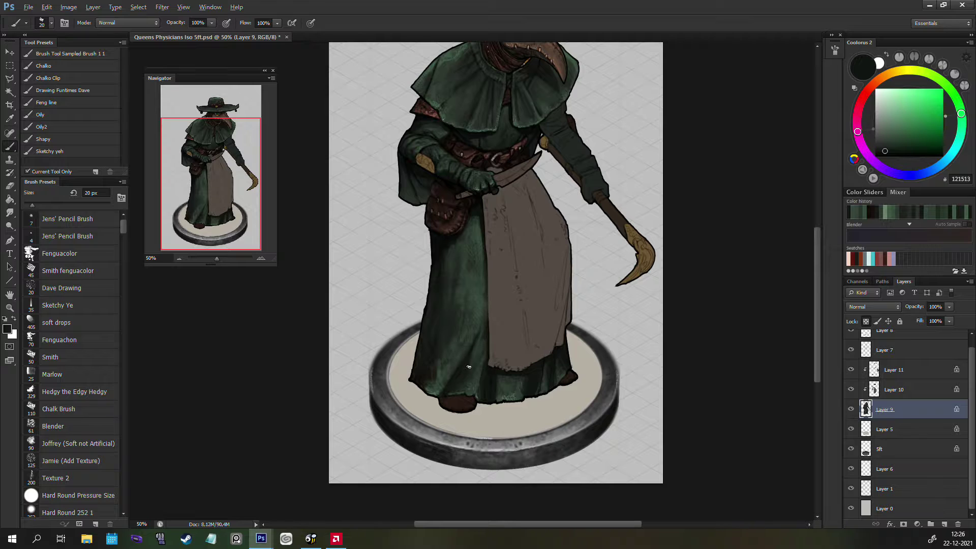
{"action": "key", "text": "bracketright"}
{"action": "left_click", "coordinate": [516, 335], "text": "ctrl+alt"}
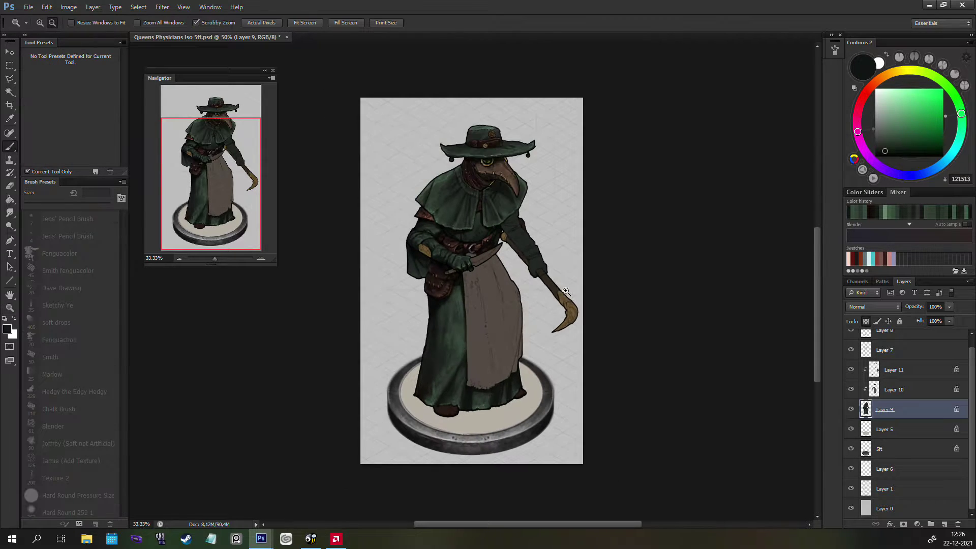
Step: Mirror the canvas and paint sampled dark and lighter greens onto the lower skirt
{"action": "key", "text": "ctrl+shift+h"}
{"action": "left_click", "coordinate": [513, 365], "text": "ctrl"}
{"action": "left_click", "coordinate": [463, 395], "text": "alt"}
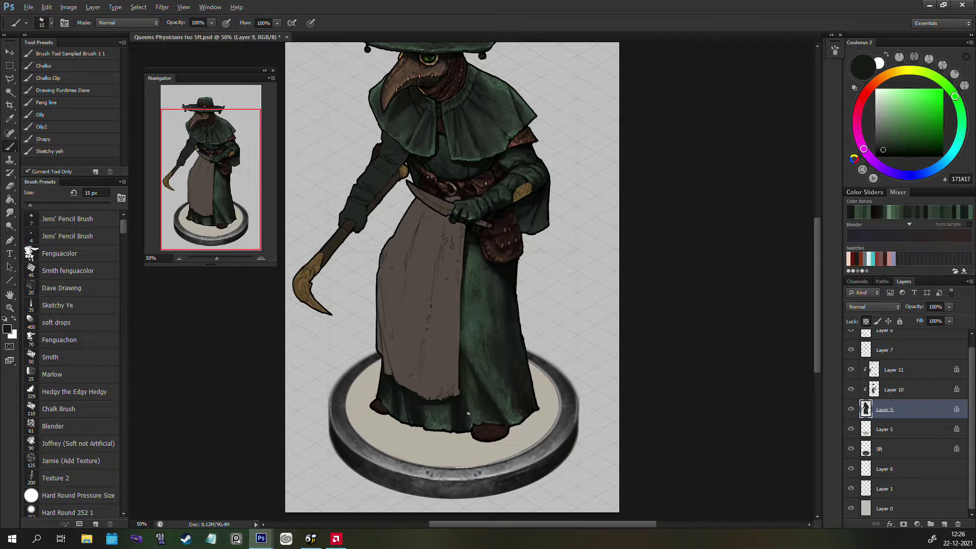
{"action": "left_click", "coordinate": [468, 413], "text": "alt"}
{"action": "key", "text": "bracketright"}
{"action": "key", "text": "bracketright"}
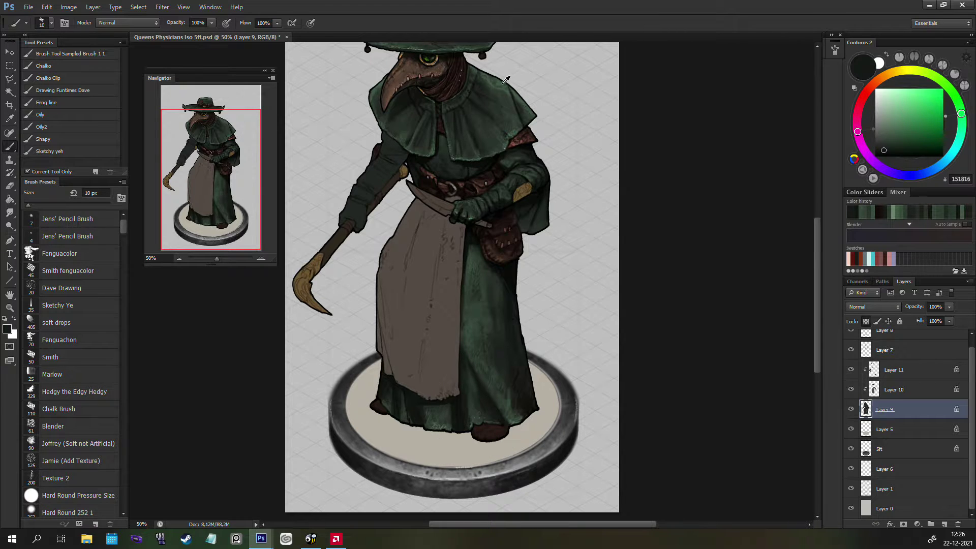
{"action": "left_click", "coordinate": [506, 321], "text": "alt"}
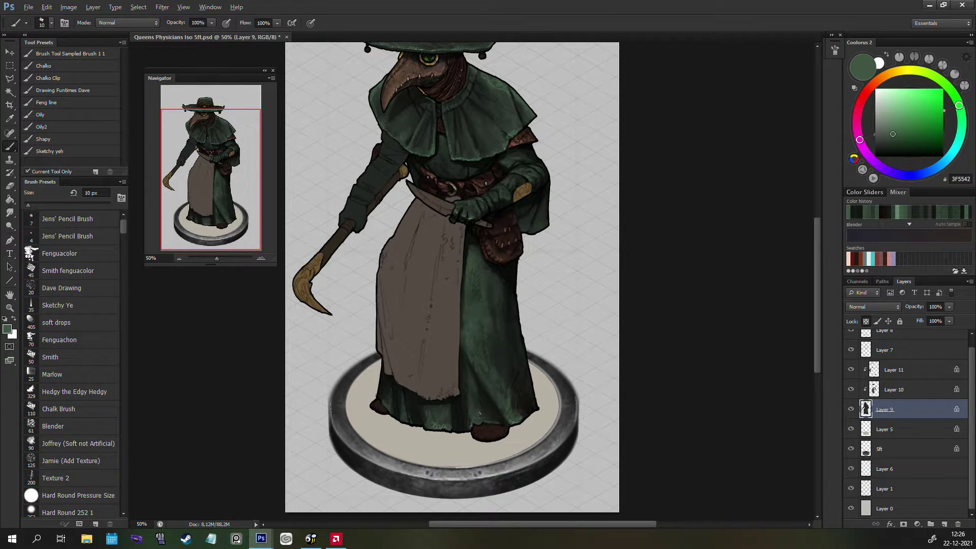
{"action": "key", "text": "bracketleft"}
Step: Deepen the robe shadows with near-black sampled from the outline
{"action": "left_click", "coordinate": [503, 367], "text": "alt"}
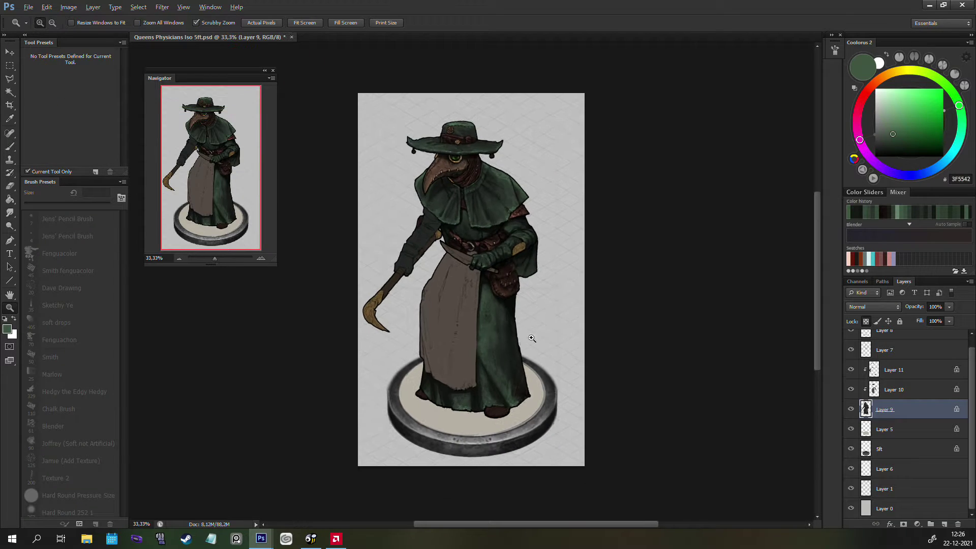
{"action": "left_click", "coordinate": [523, 343], "text": "ctrl"}
{"action": "left_click", "coordinate": [498, 219], "text": "alt"}
{"action": "key", "text": "bracketright"}
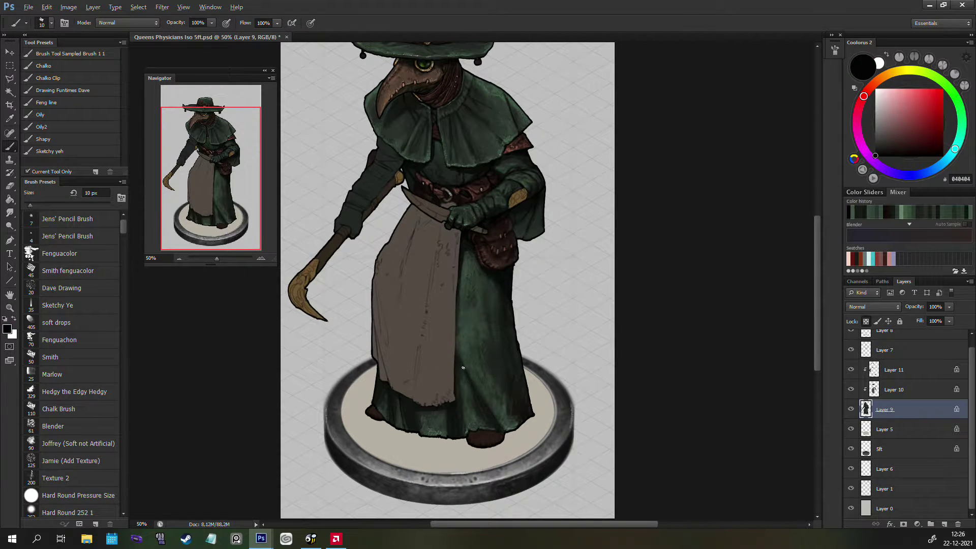
{"action": "key", "text": "bracketleft"}
{"action": "key", "text": "bracketleft"}
{"action": "key", "text": "bracketleft"}
{"action": "key", "text": "bracketleft"}
{"action": "key", "text": "bracketleft"}
{"action": "key", "text": "bracketright"}
{"action": "key", "text": "bracketright"}
{"action": "key", "text": "bracketright"}
{"action": "key", "text": "bracketright"}
{"action": "key", "text": "bracketright"}
{"action": "key", "text": "bracketright"}
Step: Mirror the canvas again and shade the lower robe hem with sampled dark tones
{"action": "left_click", "coordinate": [568, 308], "text": "alt"}
{"action": "key", "text": "ctrl+shift+h"}
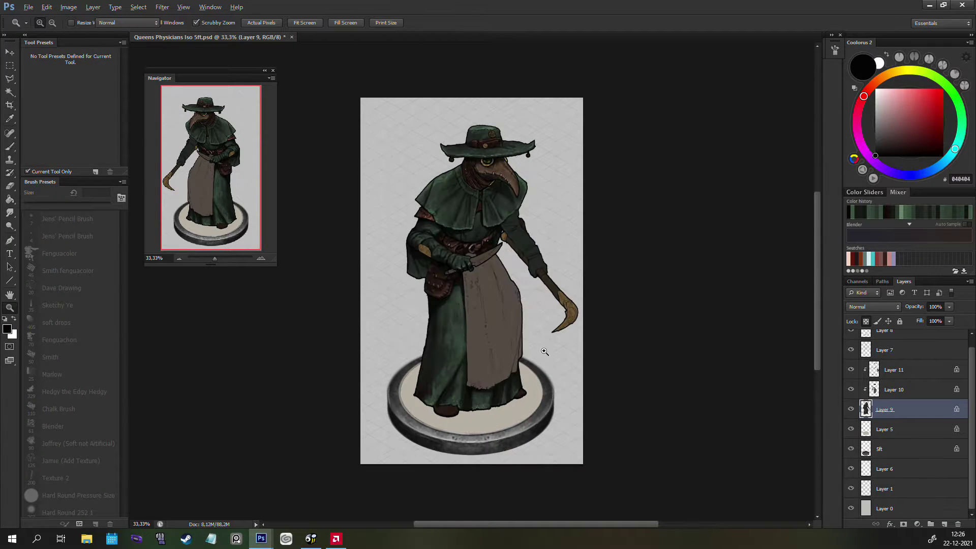
{"action": "left_click", "coordinate": [544, 351]}
{"action": "key", "text": "b"}
{"action": "key", "text": "bracketleft"}
{"action": "key", "text": "bracketleft"}
{"action": "key", "text": "bracketleft"}
{"action": "left_click", "coordinate": [379, 391], "text": "alt"}
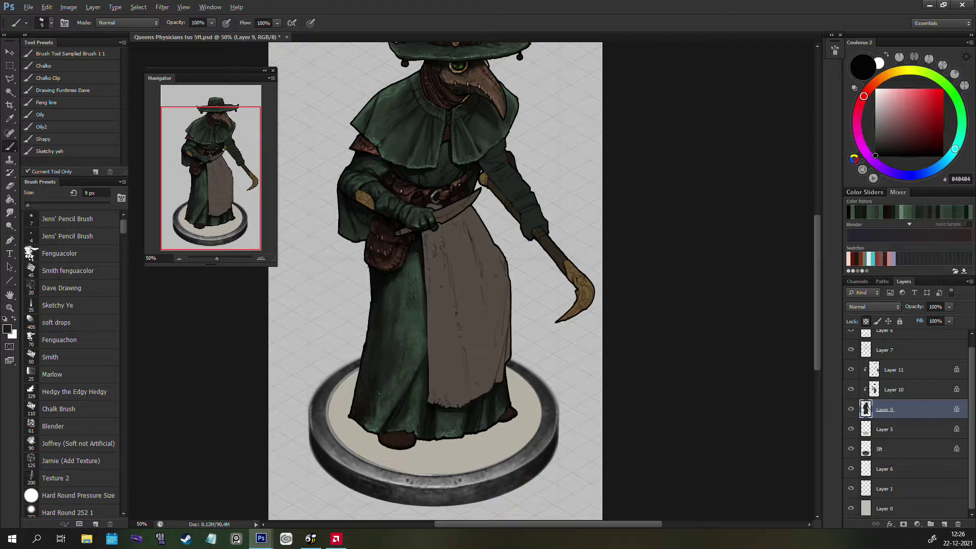
{"action": "key", "text": "bracketright"}
{"action": "key", "text": "bracketright"}
{"action": "key", "text": "bracketright"}
{"action": "left_click", "coordinate": [375, 412], "text": "alt"}
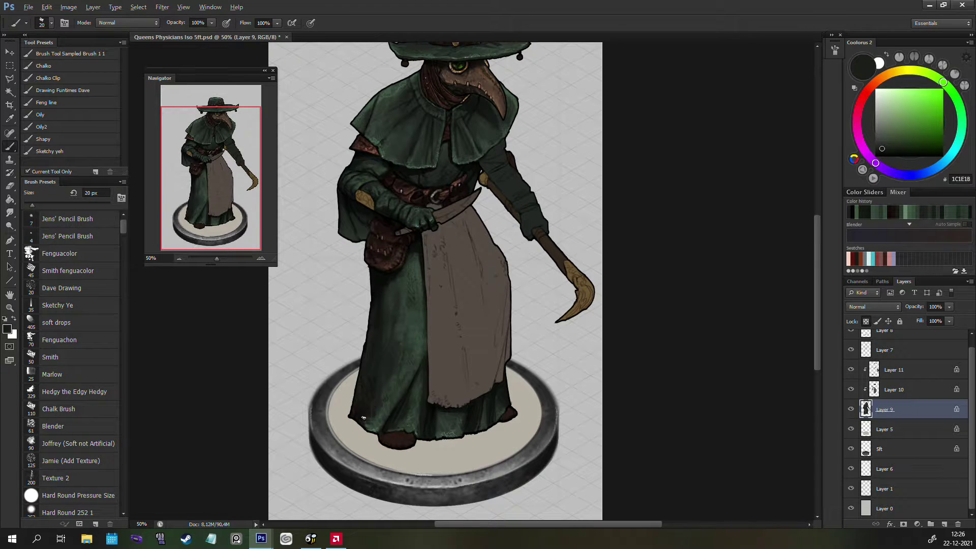
{"action": "left_click", "coordinate": [358, 422], "text": "alt"}
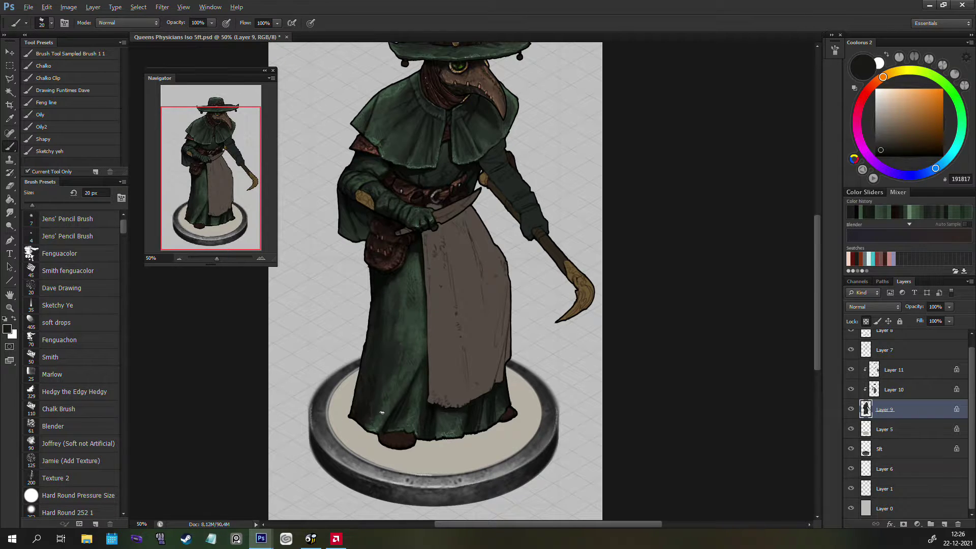
{"action": "key", "text": "bracketleft"}
{"action": "key", "text": "bracketleft"}
{"action": "key", "text": "bracketleft"}
{"action": "left_click", "coordinate": [403, 299], "text": "alt"}
Step: Texture the apron's lower half with mid greens and near-black, then check the mirrored figure
{"action": "left_click_drag", "start_coordinate": [568, 257], "coordinate": [603, 284]}
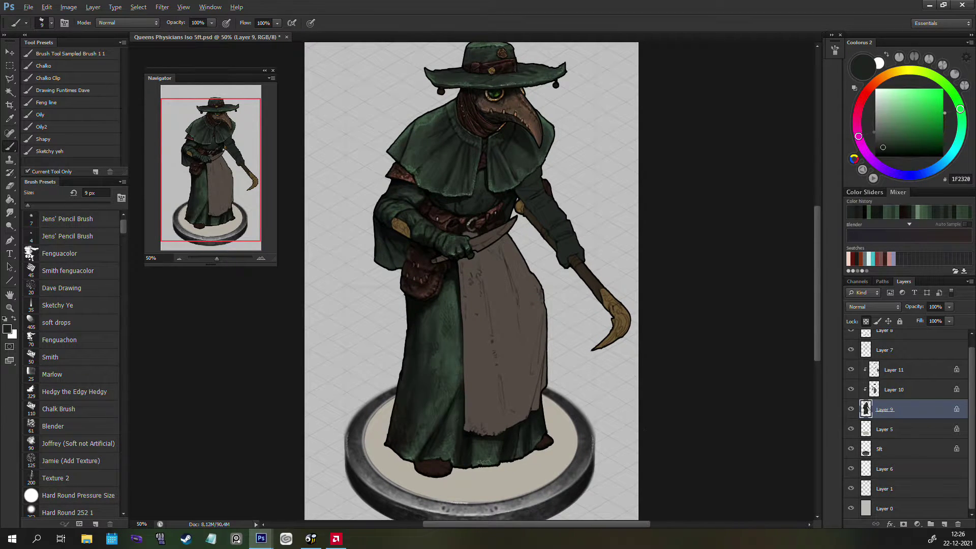
{"action": "left_click", "coordinate": [449, 422], "text": "alt"}
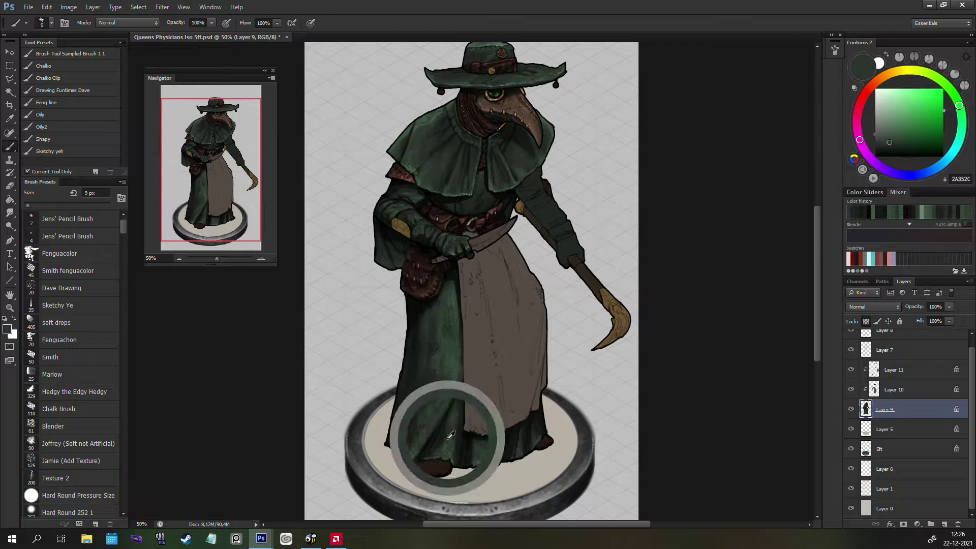
{"action": "left_click", "coordinate": [454, 395], "text": "alt"}
{"action": "key", "text": "bracketright"}
{"action": "key", "text": "bracketright"}
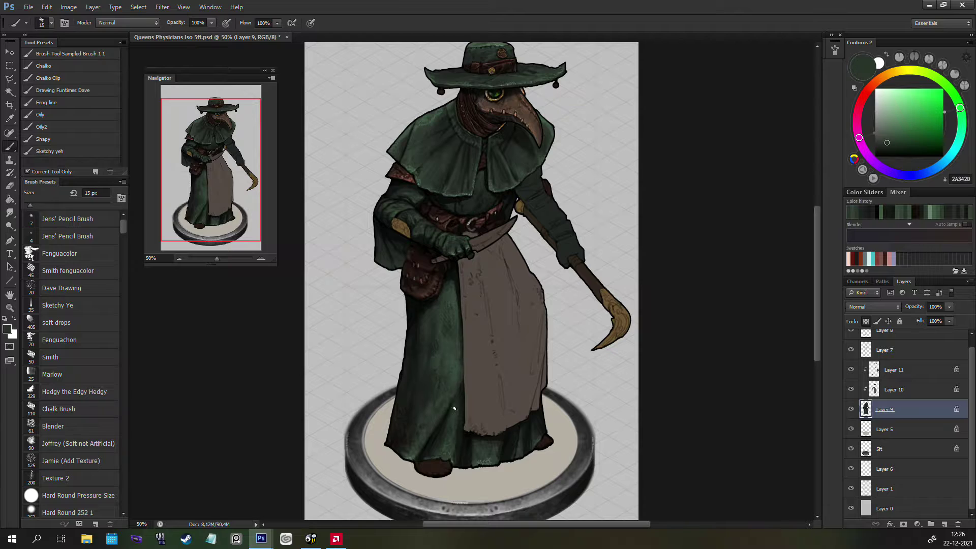
{"action": "key", "text": "bracketright"}
{"action": "key", "text": "bracketright"}
{"action": "key", "text": "bracketright"}
{"action": "left_click", "coordinate": [461, 431], "text": "alt"}
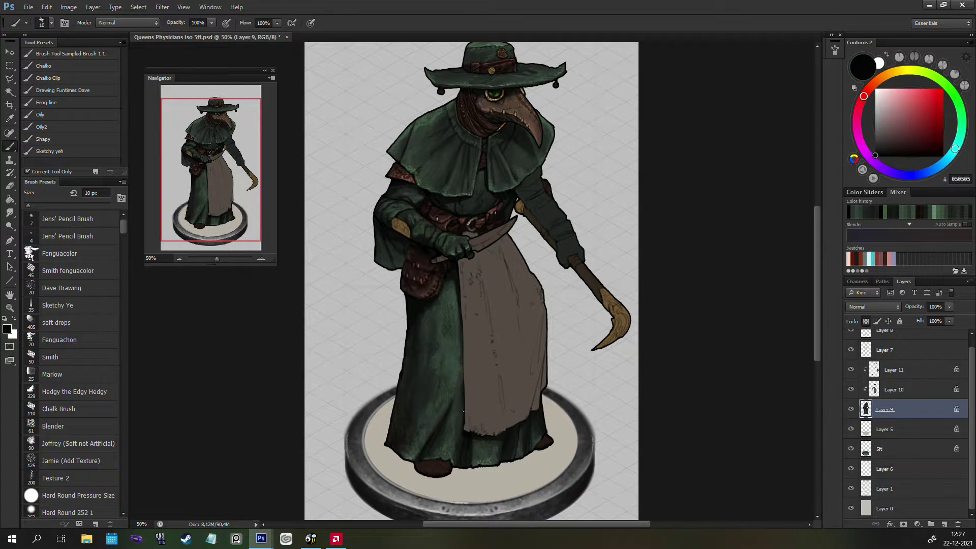
{"action": "key", "text": "bracketleft"}
{"action": "key", "text": "bracketleft"}
{"action": "key", "text": "bracketleft"}
{"action": "key", "text": "bracketleft"}
{"action": "key", "text": "z"}
{"action": "left_click", "coordinate": [555, 315], "text": "alt"}
{"action": "key", "text": "ctrl+shift+h"}
{"action": "key", "text": "ctrl+space"}
{"action": "left_click", "coordinate": [536, 359], "text": "ctrl"}
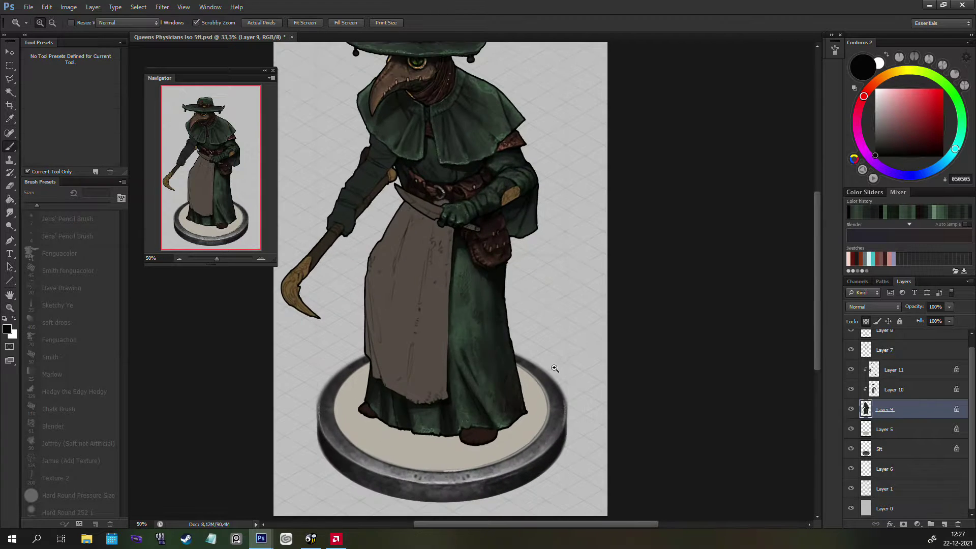
Step: Undo the last change and paint dark shading beside the apron's left edge
{"action": "key", "text": "ctrl+z"}
{"action": "key", "text": "b"}
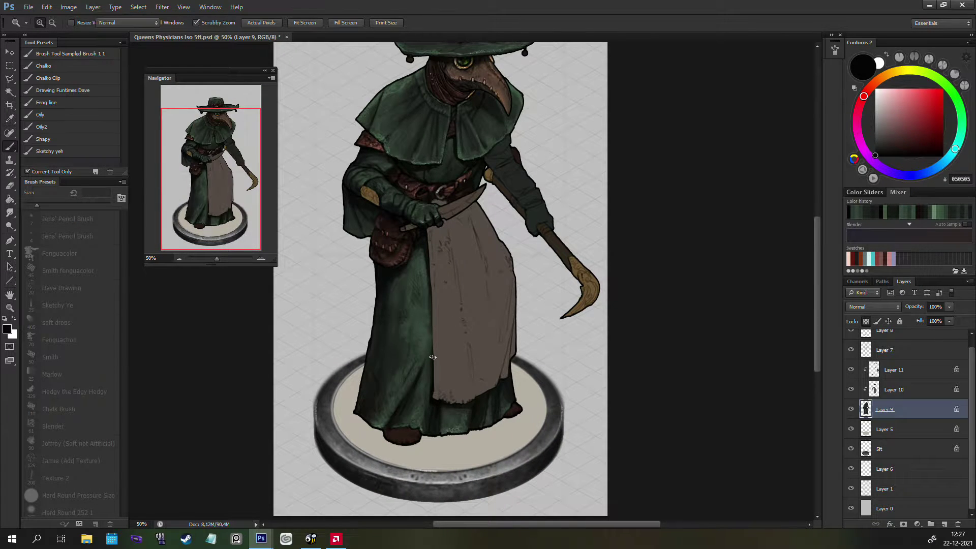
{"action": "key", "text": "]"}
{"action": "left_click_drag", "start_coordinate": [431, 359], "coordinate": [433, 364]}
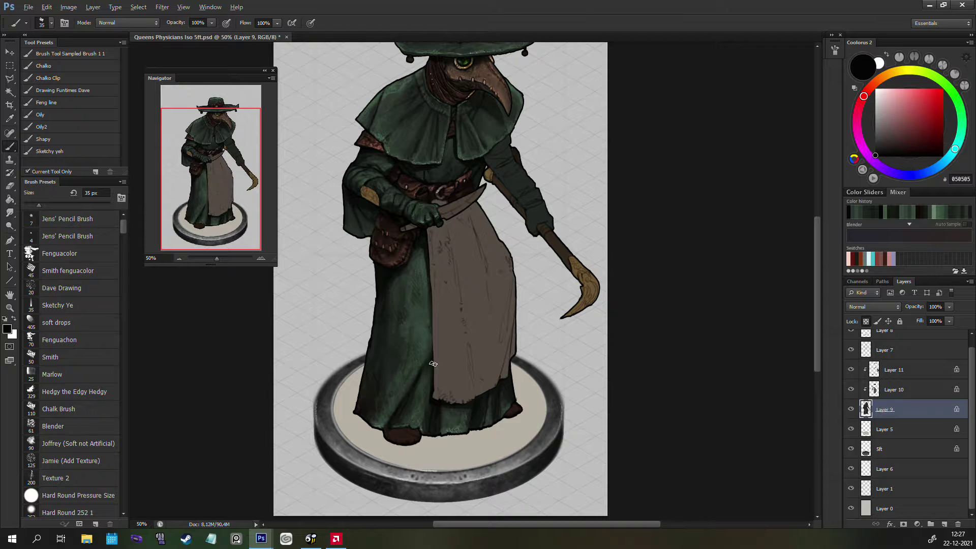
{"action": "key", "text": "bracketright"}
{"action": "key", "text": "bracketleft"}
{"action": "key", "text": "bracketleft"}
{"action": "key", "text": "bracketleft"}
Step: Sample dark green and near-black tones from the robe, outline and apron hem, resizing the brush
{"action": "left_click", "coordinate": [506, 403], "text": "alt"}
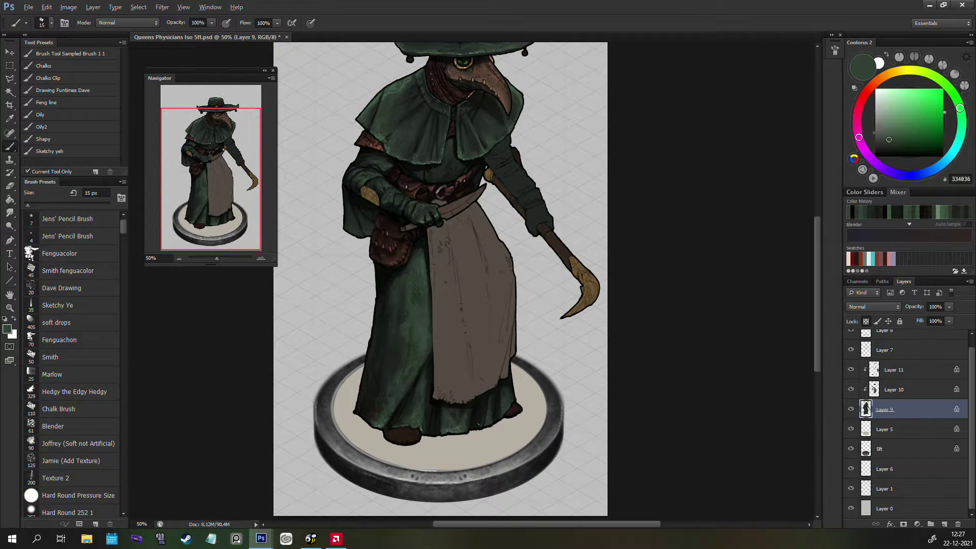
{"action": "key", "text": "bracketleft"}
{"action": "key", "text": "bracketright"}
{"action": "left_click", "coordinate": [426, 166], "text": "alt"}
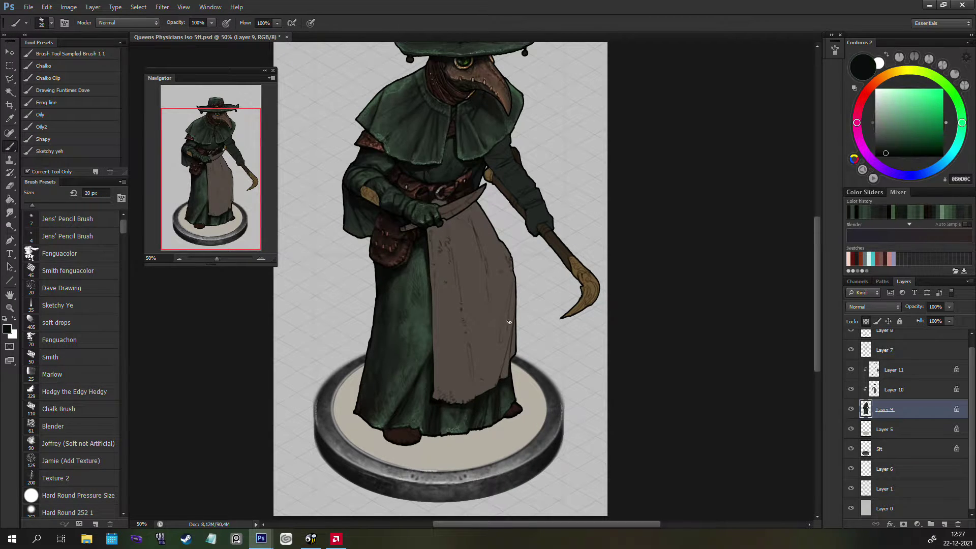
{"action": "key", "text": "bracketright"}
{"action": "left_click", "coordinate": [399, 161], "text": "alt"}
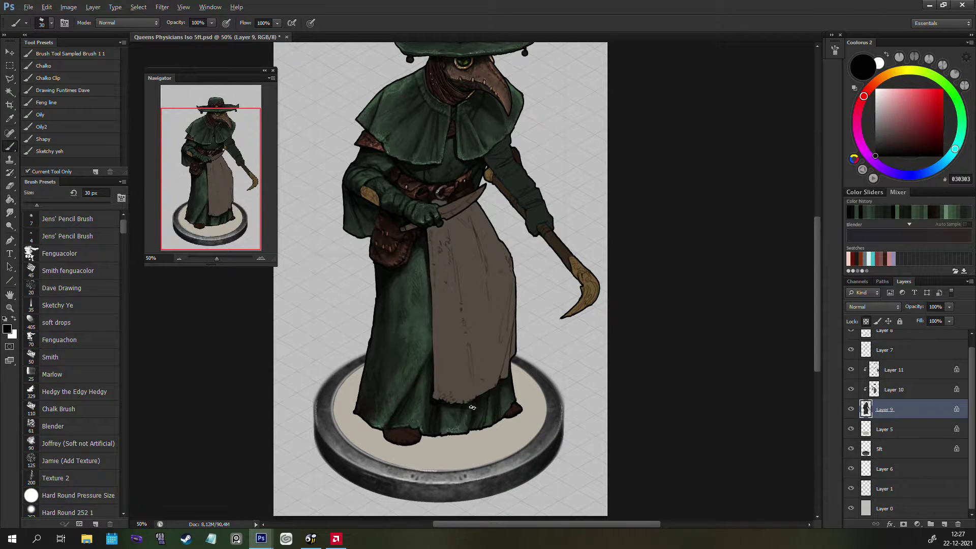
{"action": "key", "text": "bracketright"}
{"action": "left_click", "coordinate": [471, 403], "text": "alt"}
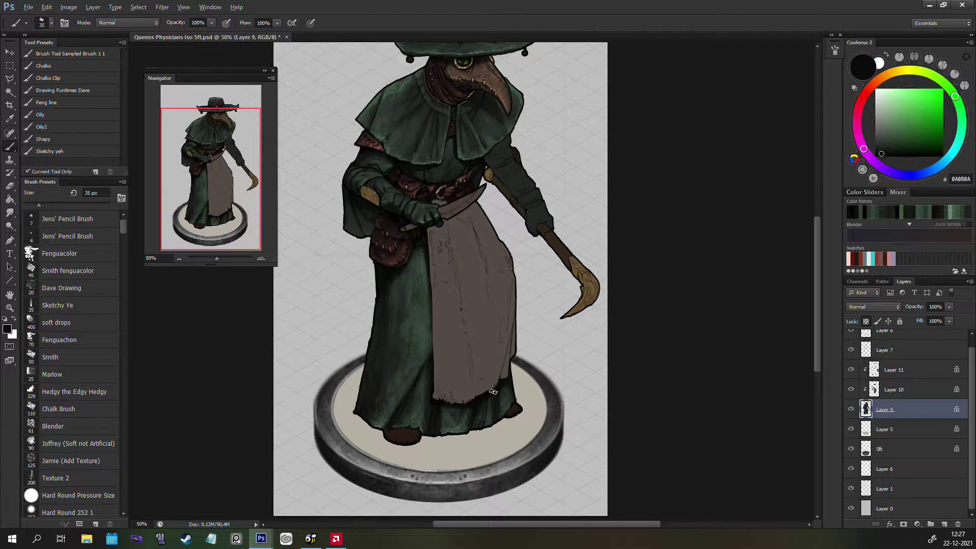
{"action": "left_click", "coordinate": [487, 392], "text": "alt"}
{"action": "key", "text": "bracketleft"}
{"action": "key", "text": "bracketleft"}
{"action": "key", "text": "bracketleft"}
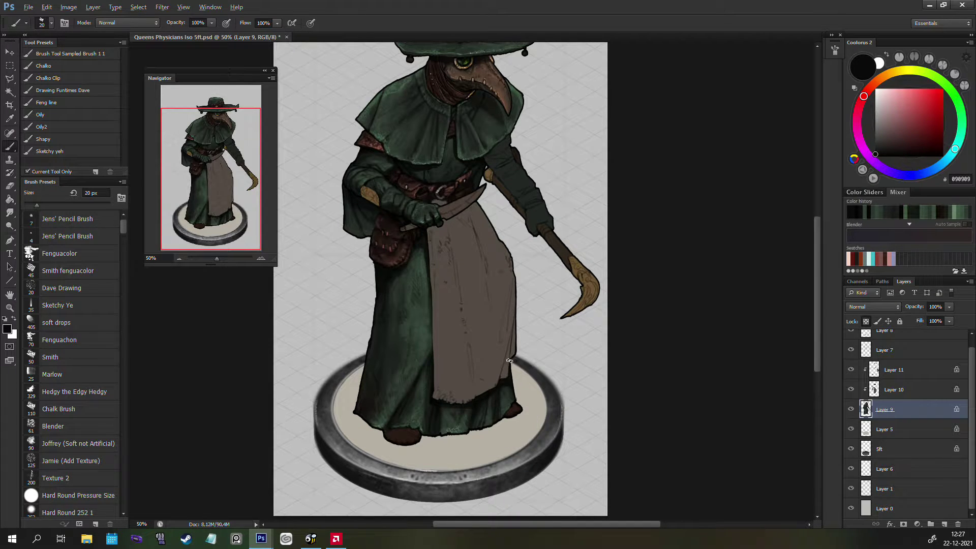
{"action": "key", "text": "bracketleft"}
{"action": "key", "text": "bracketright"}
Step: Flip the canvas horizontally and zoom out to check the whole figure, then flip it back
{"action": "key", "text": "ctrl+minus"}
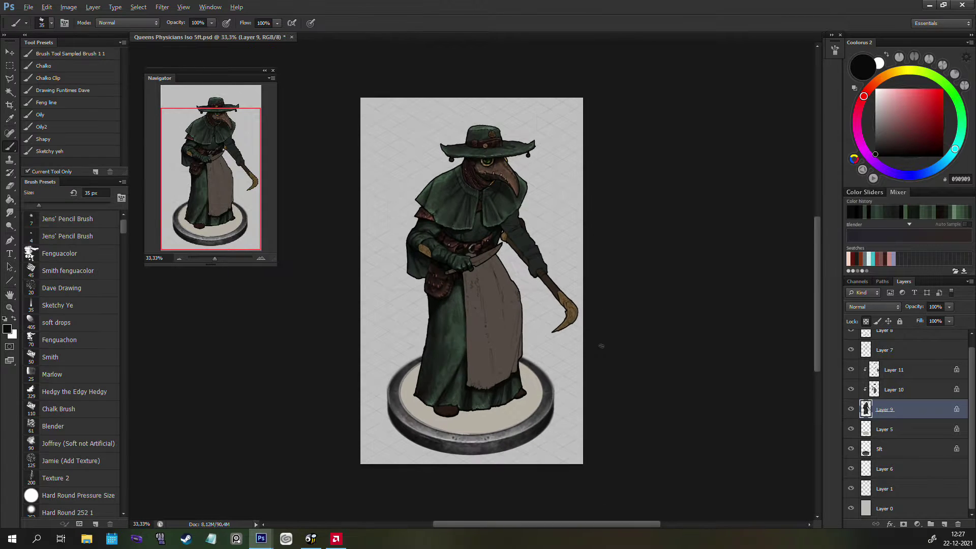
{"action": "key", "text": "ctrl+shift+h"}
{"action": "left_click", "coordinate": [534, 355], "text": "ctrl"}
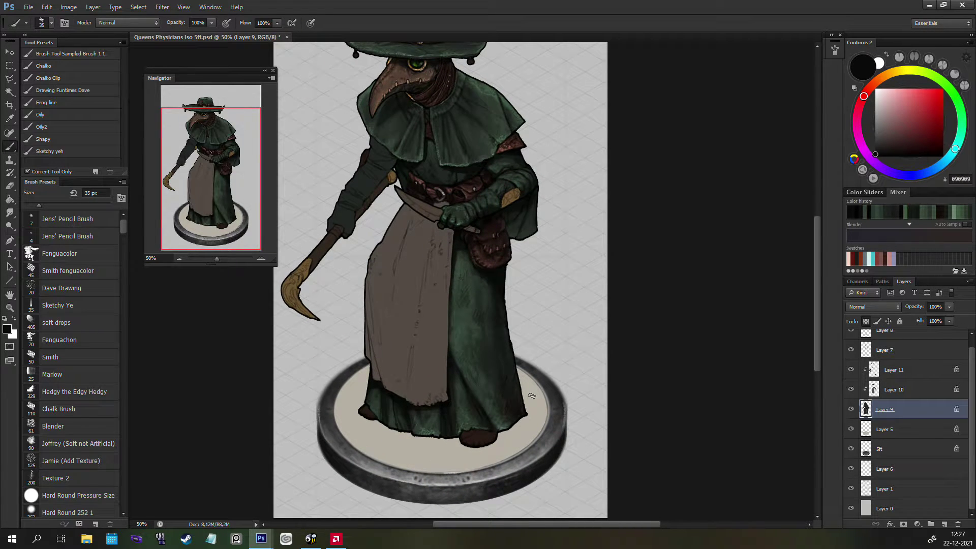
{"action": "key", "text": "z"}
{"action": "left_click", "coordinate": [505, 338], "text": "alt"}
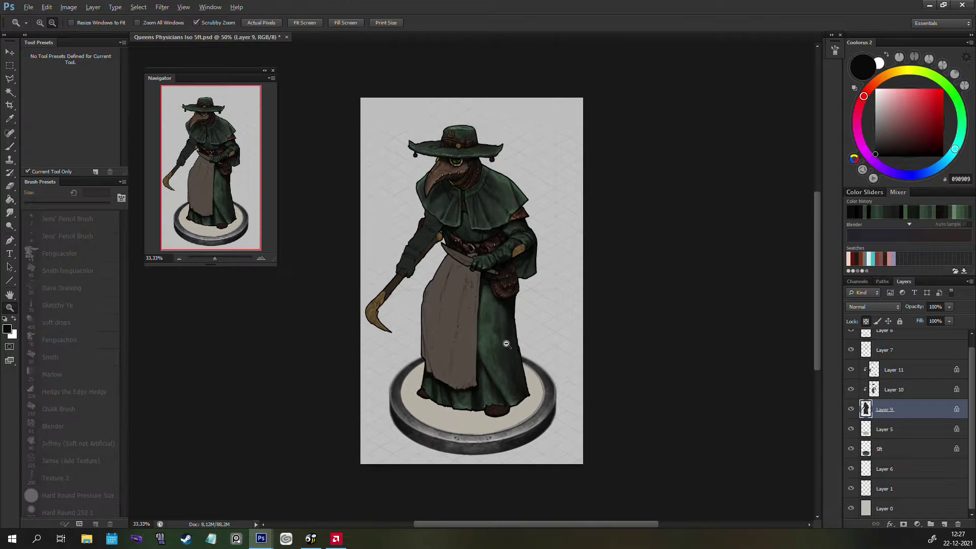
{"action": "left_click", "coordinate": [511, 346], "text": "alt"}
{"action": "key", "text": "ctrl+shift+h"}
{"action": "key", "text": "b"}
{"action": "scroll", "coordinate": [509, 325], "scroll_direction": "up", "scroll_amount": 2}
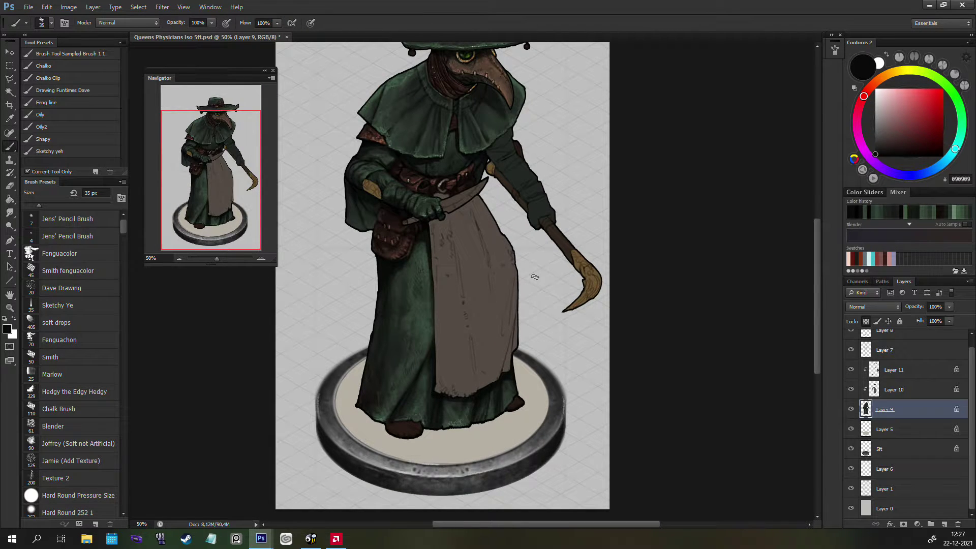
Step: Sample the robe green and the feet's dark brown, shifting the brown to a reddish brown
{"action": "key", "text": "bracketleft"}
{"action": "key", "text": "bracketleft"}
{"action": "left_click", "coordinate": [430, 333], "text": "alt"}
{"action": "left_click_drag", "start_coordinate": [893, 137], "coordinate": [893, 128]}
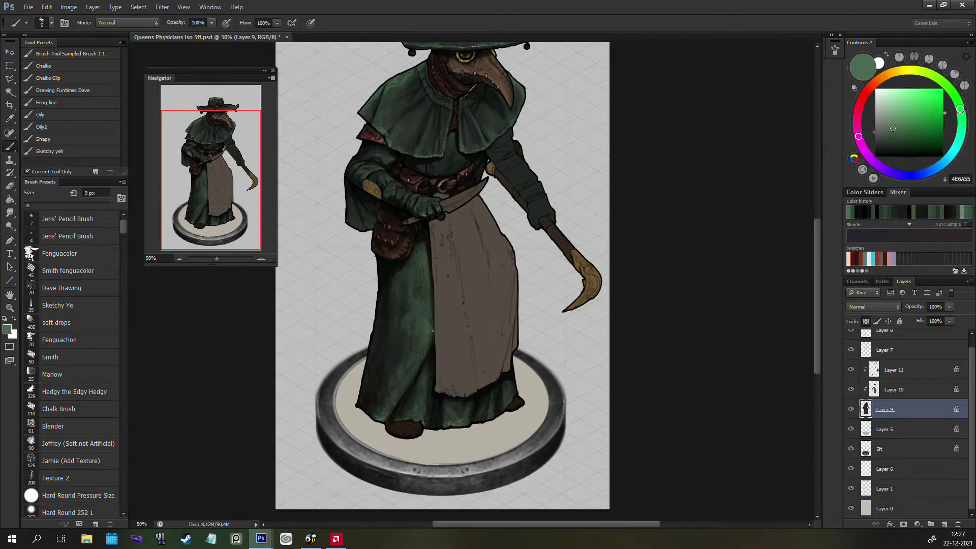
{"action": "key", "text": "bracketright"}
{"action": "key", "text": "bracketright"}
{"action": "key", "text": "bracketright"}
{"action": "key", "text": "bracketright"}
{"action": "key", "text": "bracketright"}
{"action": "key", "text": "bracketright"}
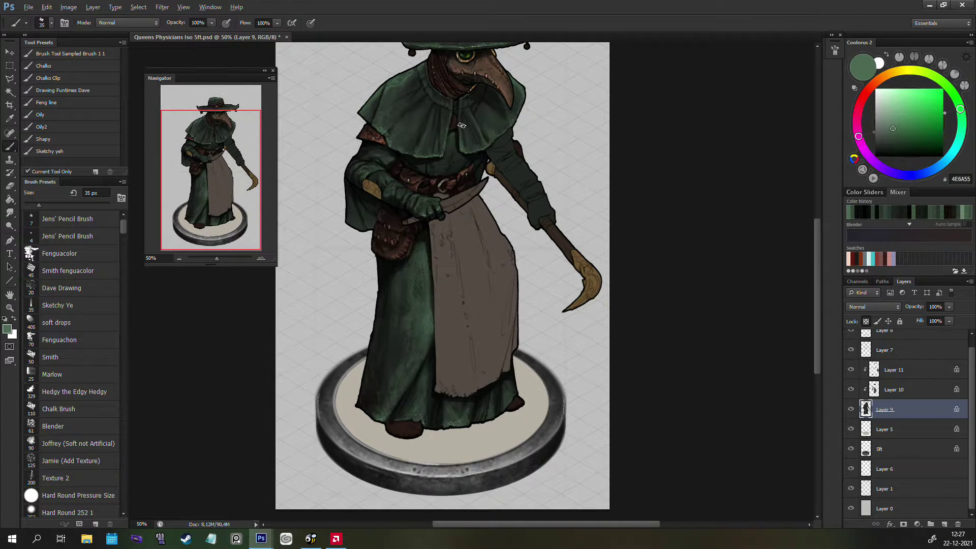
{"action": "key", "text": "bracketleft"}
{"action": "key", "text": "bracketleft"}
{"action": "key", "text": "bracketleft"}
{"action": "key", "text": "bracketleft"}
{"action": "key", "text": "bracketleft"}
{"action": "key", "text": "bracketleft"}
{"action": "key", "text": "bracketleft"}
{"action": "key", "text": "bracketright"}
{"action": "key", "text": "bracketright"}
{"action": "key", "text": "bracketright"}
{"action": "left_click", "coordinate": [405, 426], "text": "alt"}
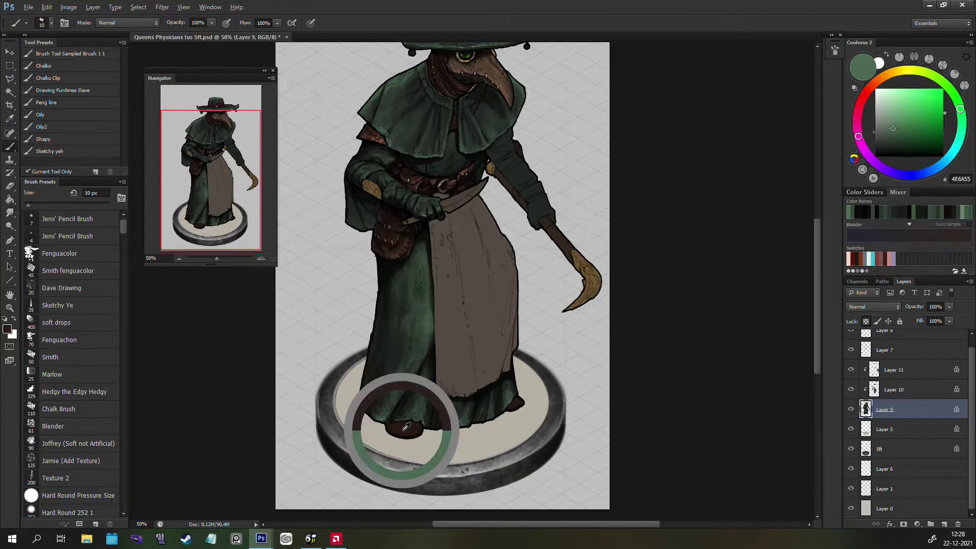
{"action": "left_click", "coordinate": [905, 144]}
{"action": "left_click_drag", "start_coordinate": [905, 143], "coordinate": [908, 132]}
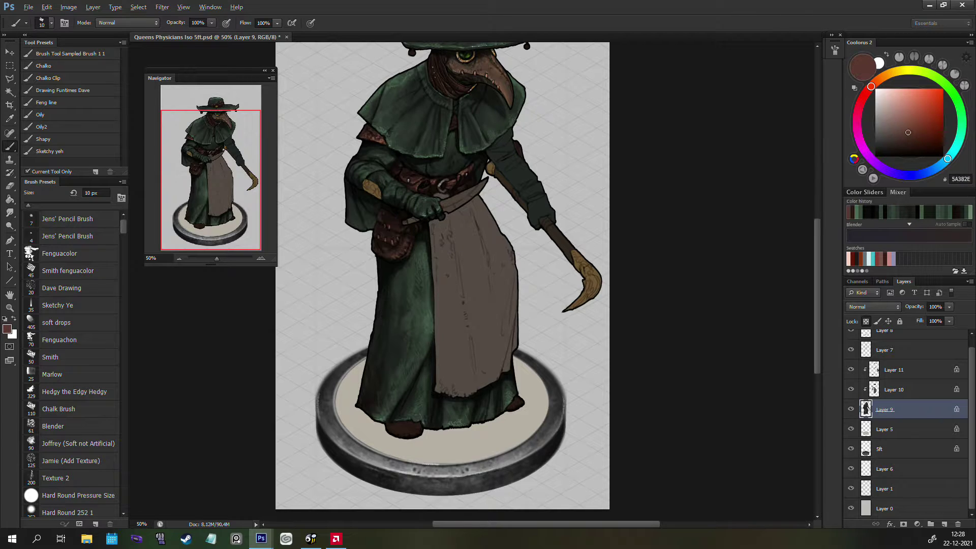
Step: Make the blade-highlights Layer 11 active with a 15 px brush and a warm orange-brown colour
{"action": "left_click", "coordinate": [895, 389]}
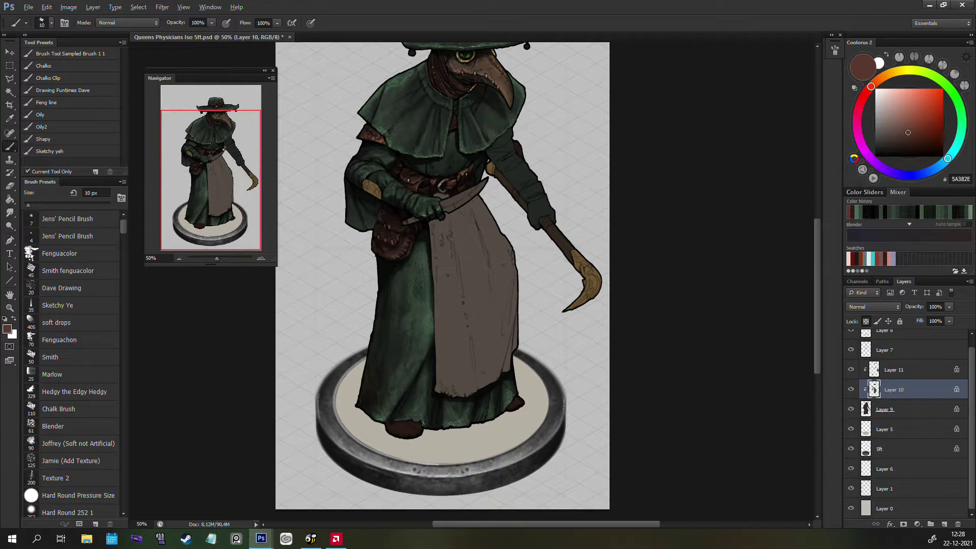
{"action": "left_click", "coordinate": [851, 369]}
{"action": "left_click", "coordinate": [851, 370]}
{"action": "left_click", "coordinate": [887, 372]}
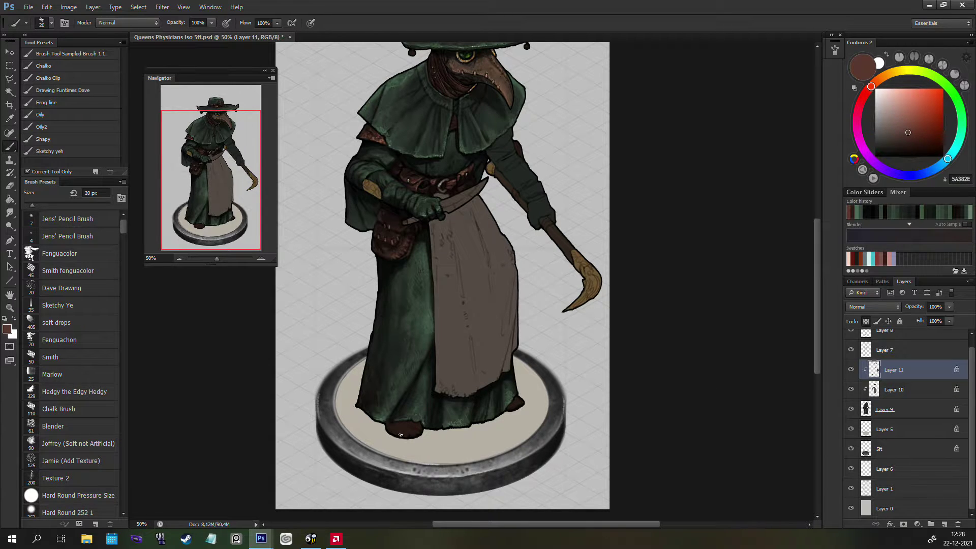
{"action": "key", "text": "bracketleft"}
{"action": "key", "text": "bracketright"}
{"action": "key", "text": "bracketright"}
{"action": "left_click_drag", "start_coordinate": [907, 132], "coordinate": [915, 115]}
{"action": "left_click", "coordinate": [877, 81]}
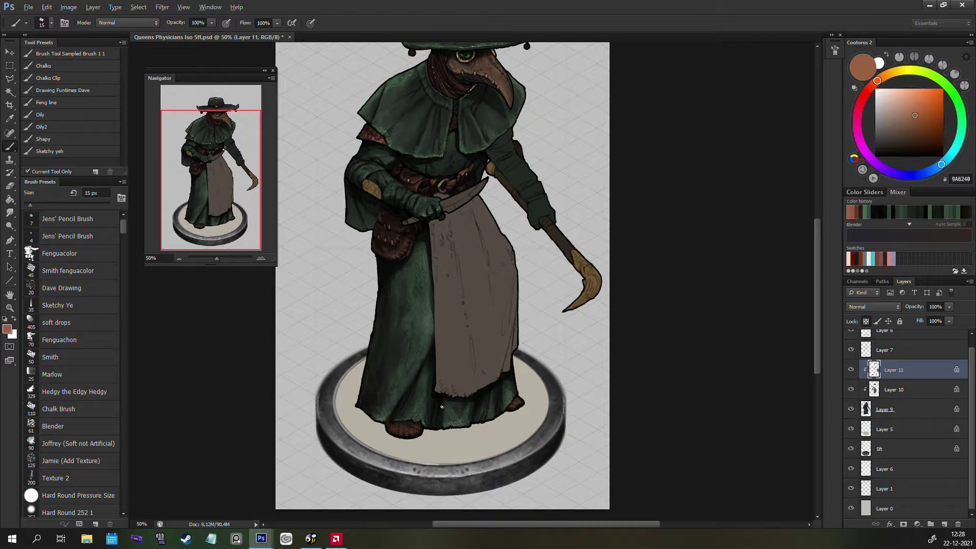
Step: Sample the near-black outline colour on a 25 px brush and move to robe Layer 9
{"action": "key", "text": "bracketleft"}
{"action": "key", "text": "bracketleft"}
{"action": "left_click_drag", "start_coordinate": [576, 324], "coordinate": [617, 342]}
{"action": "left_click", "coordinate": [477, 260], "text": "alt"}
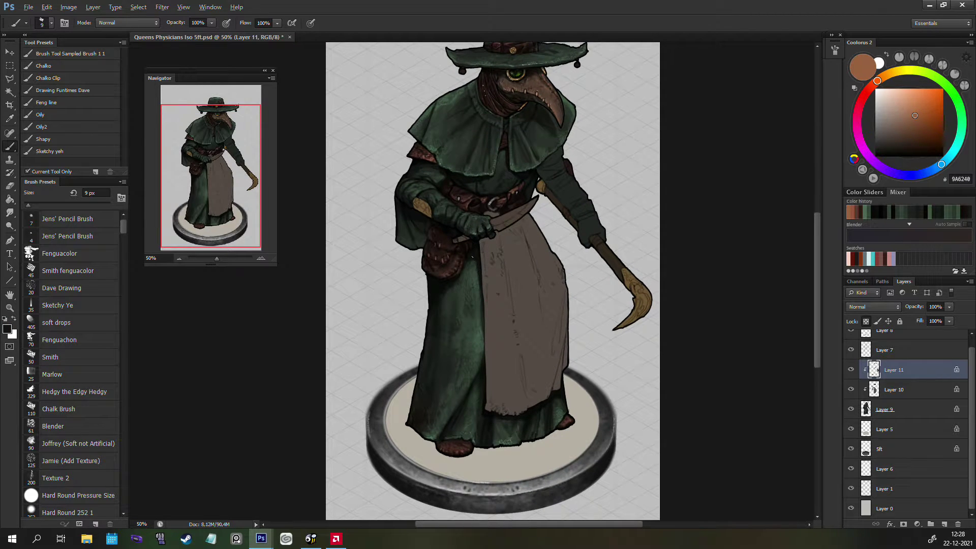
{"action": "key", "text": "bracketright"}
{"action": "key", "text": "bracketright"}
{"action": "key", "text": "bracketright"}
{"action": "key", "text": "bracketright"}
{"action": "left_click", "coordinate": [912, 404]}
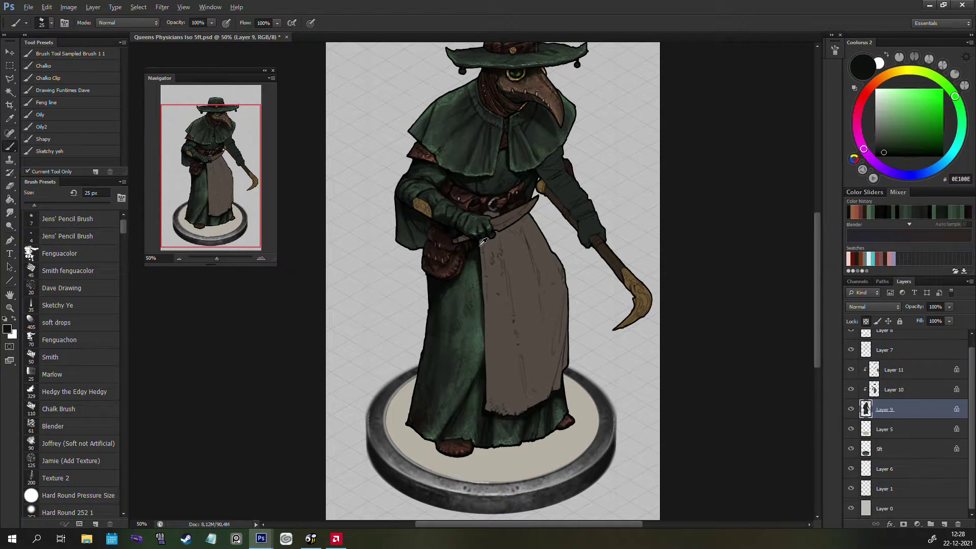
Step: Paint a dark stroke along the apron's left edge and sample a deeper black at 10 px
{"action": "left_click", "coordinate": [476, 254], "text": "alt"}
{"action": "left_click_drag", "start_coordinate": [476, 258], "coordinate": [476, 264]}
{"action": "left_click", "coordinate": [473, 251], "text": "alt"}
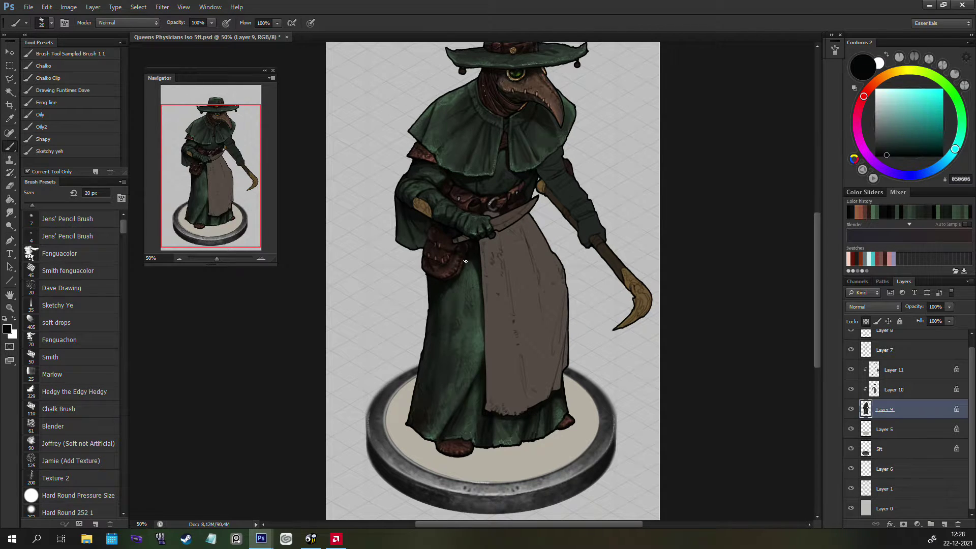
{"action": "key", "text": "bracketleft"}
{"action": "left_click_drag", "start_coordinate": [659, 348], "coordinate": [660, 354]}
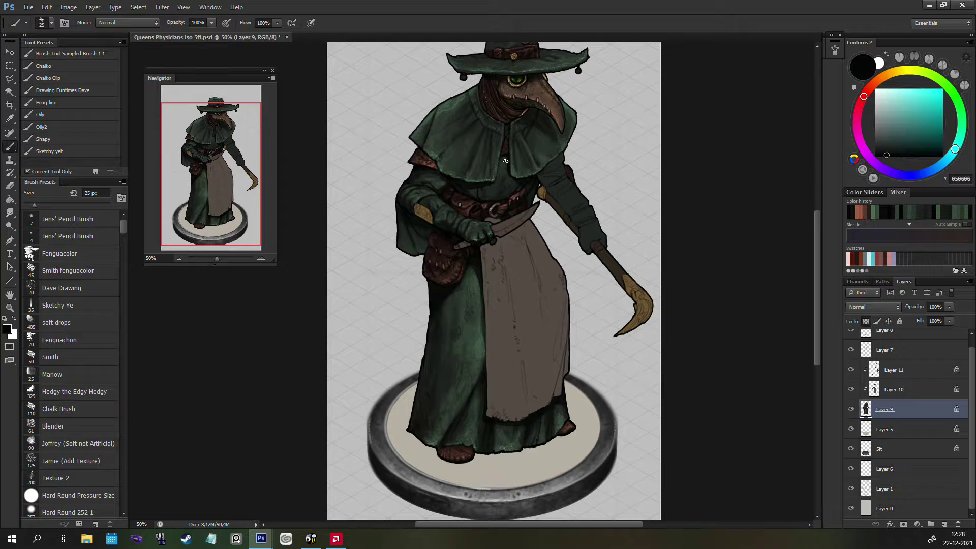
{"action": "scroll", "coordinate": [507, 158], "scroll_direction": "up", "scroll_amount": 1}
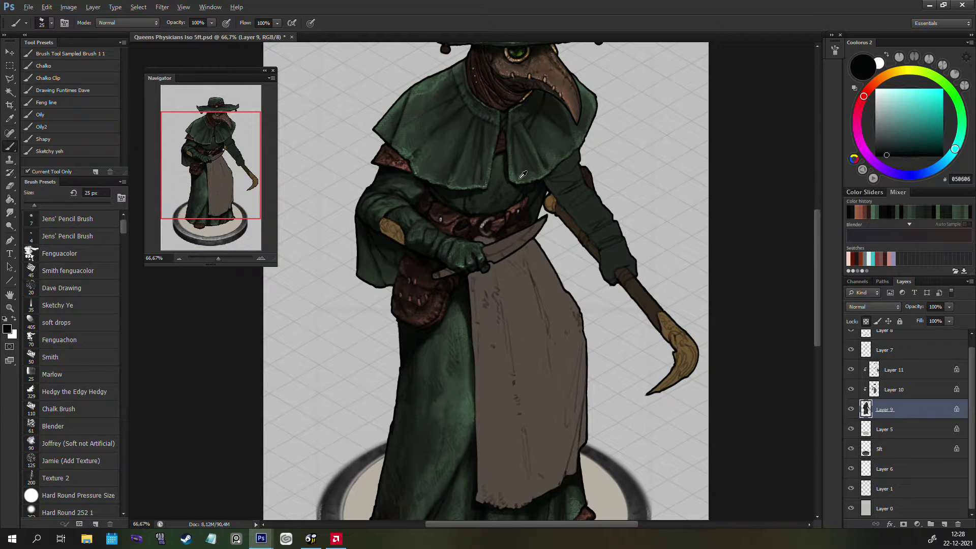
Step: Sample cloak and belt greens plus near-black, adjusting the brush between 8 and 15 px
{"action": "left_click", "coordinate": [520, 173], "text": "alt"}
{"action": "key", "text": "bracketleft"}
{"action": "key", "text": "bracketleft"}
{"action": "key", "text": "bracketleft"}
{"action": "key", "text": "bracketleft"}
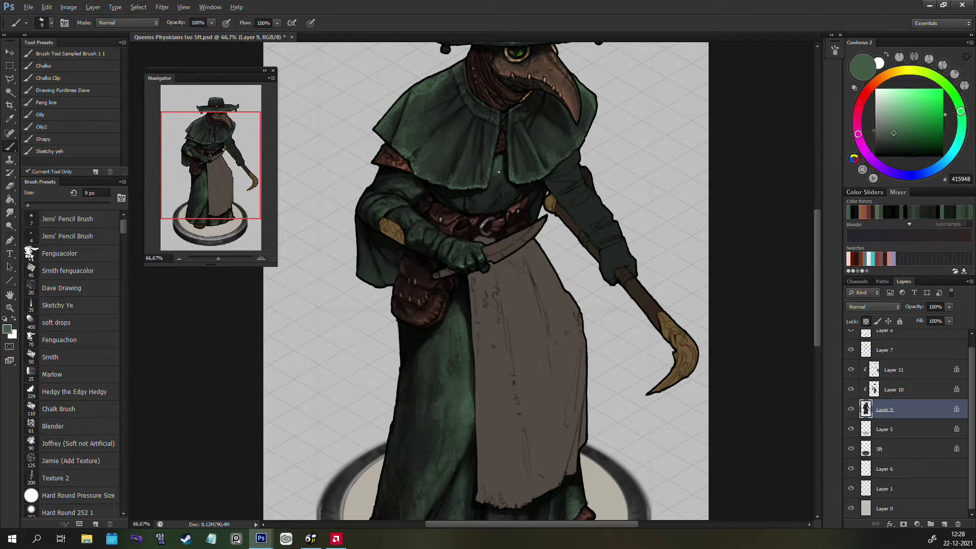
{"action": "key", "text": "bracketright"}
{"action": "key", "text": "bracketright"}
{"action": "left_click", "coordinate": [481, 205], "text": "alt"}
{"action": "left_click", "coordinate": [484, 194], "text": "alt"}
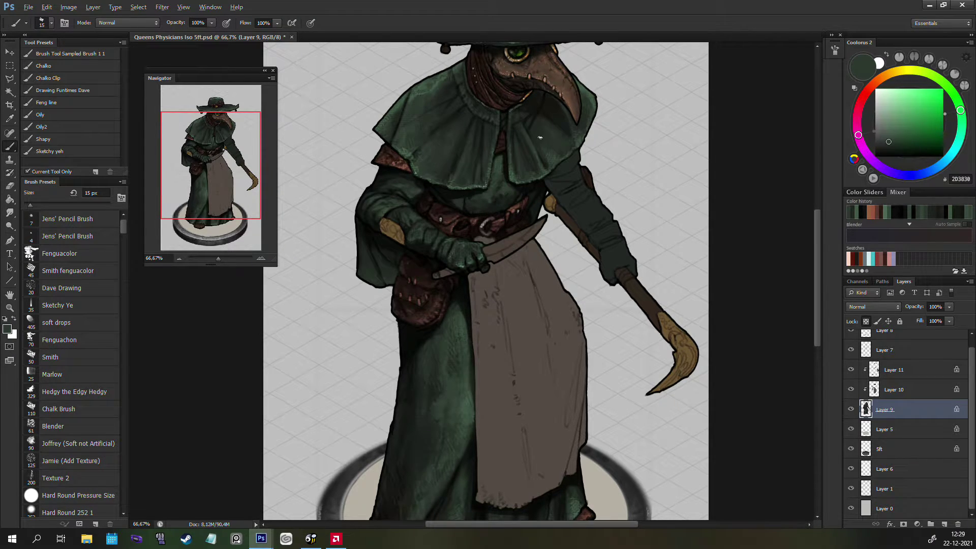
{"action": "left_click", "coordinate": [495, 155], "text": "alt"}
{"action": "key", "text": "bracketleft"}
{"action": "key", "text": "bracketleft"}
{"action": "key", "text": "bracketleft"}
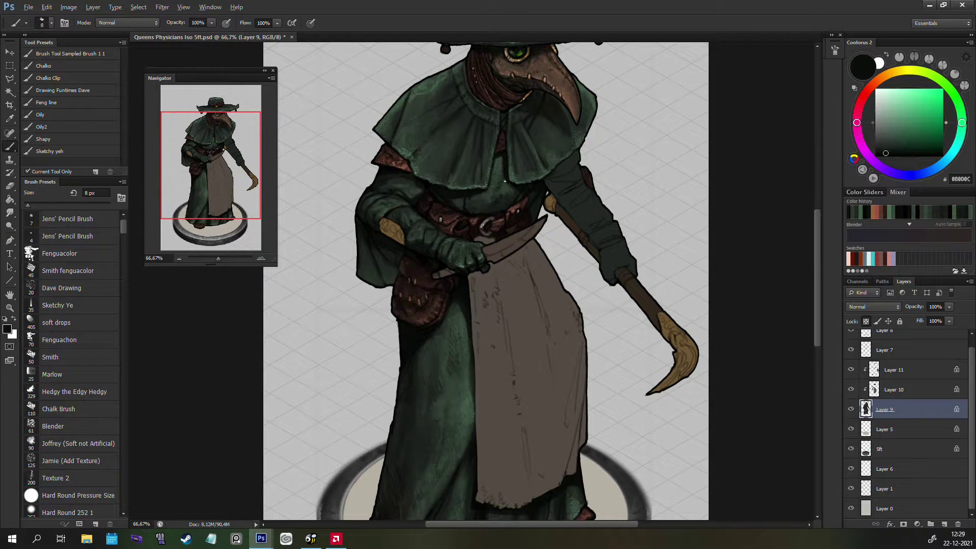
{"action": "key", "text": "bracketright"}
{"action": "key", "text": "ctrl+minus"}
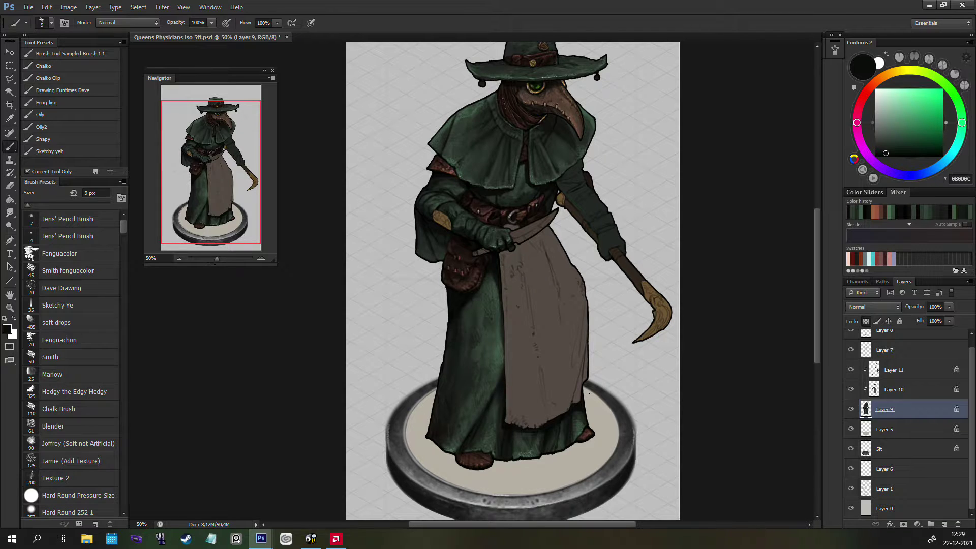
{"action": "left_click", "coordinate": [502, 356], "text": "alt"}
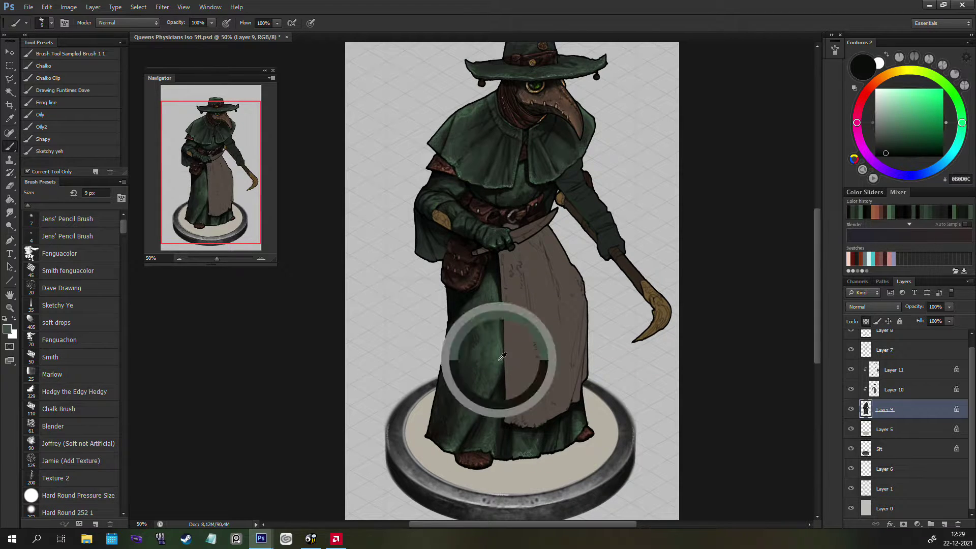
Step: Switch to a soft textured brush at 20 px and sample a darker robe green
{"action": "left_click", "coordinate": [60, 446]}
{"action": "key", "text": "bracketleft"}
{"action": "key", "text": "bracketleft"}
{"action": "key", "text": "bracketleft"}
{"action": "key", "text": "bracketleft"}
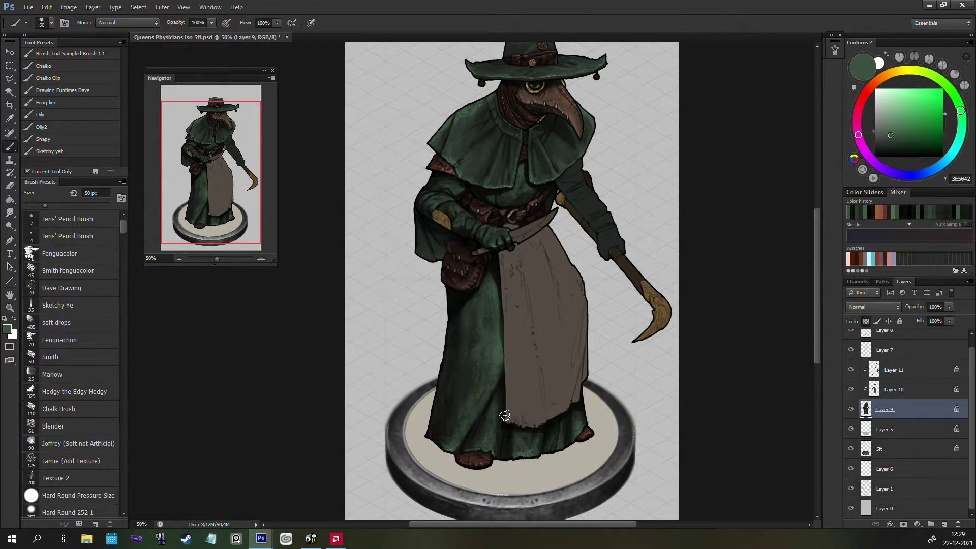
{"action": "key", "text": "bracketleft"}
{"action": "key", "text": "bracketleft"}
{"action": "key", "text": "bracketleft"}
{"action": "left_click", "coordinate": [474, 410], "text": "alt"}
{"action": "key", "text": "bracketleft"}
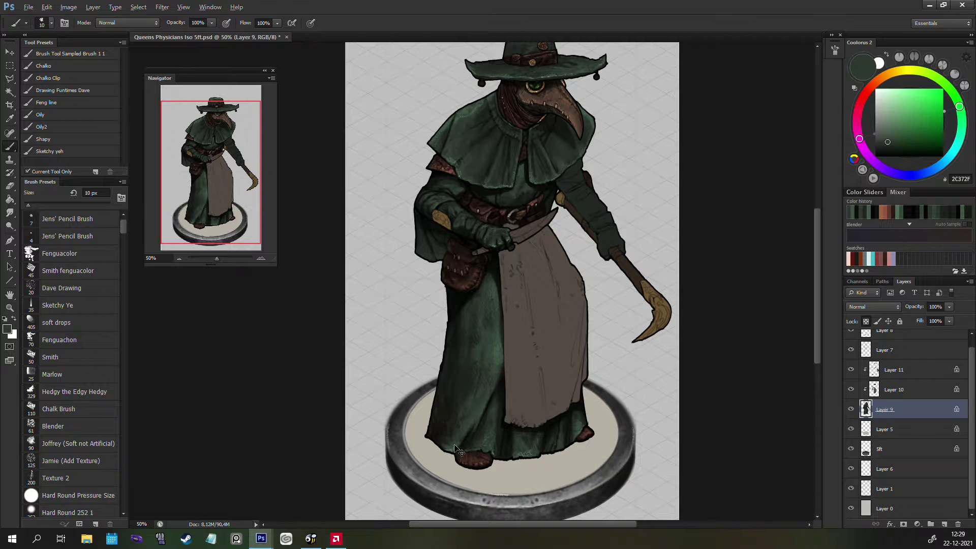
{"action": "key", "text": "z"}
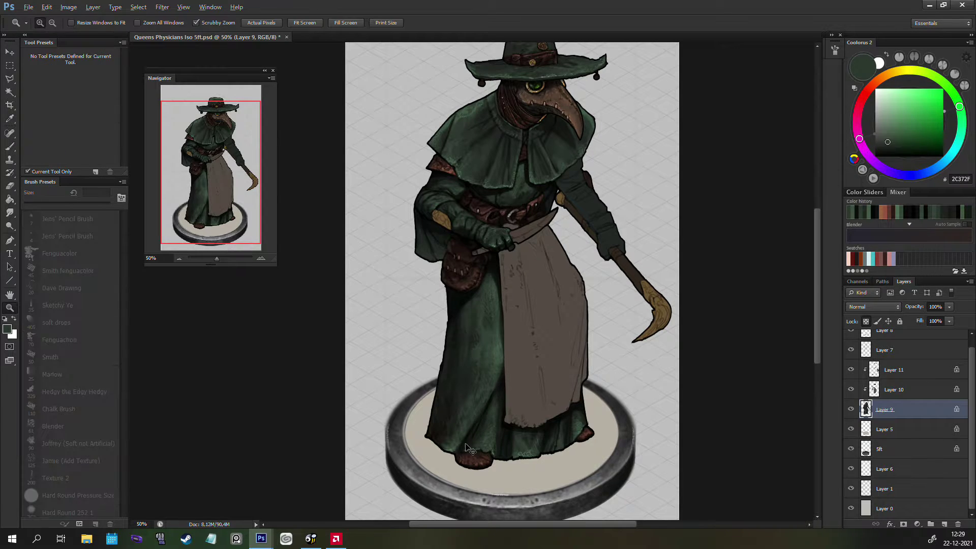
{"action": "key", "text": "b"}
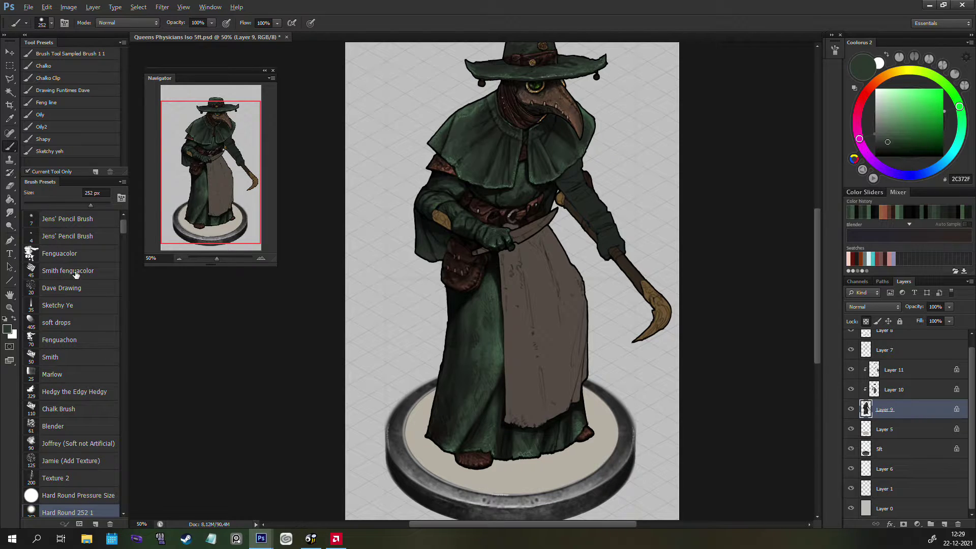
Step: Choose a large textured brush and sample mid and near-black greens from the robe
{"action": "scroll", "coordinate": [123, 227], "scroll_direction": "down", "scroll_amount": 3}
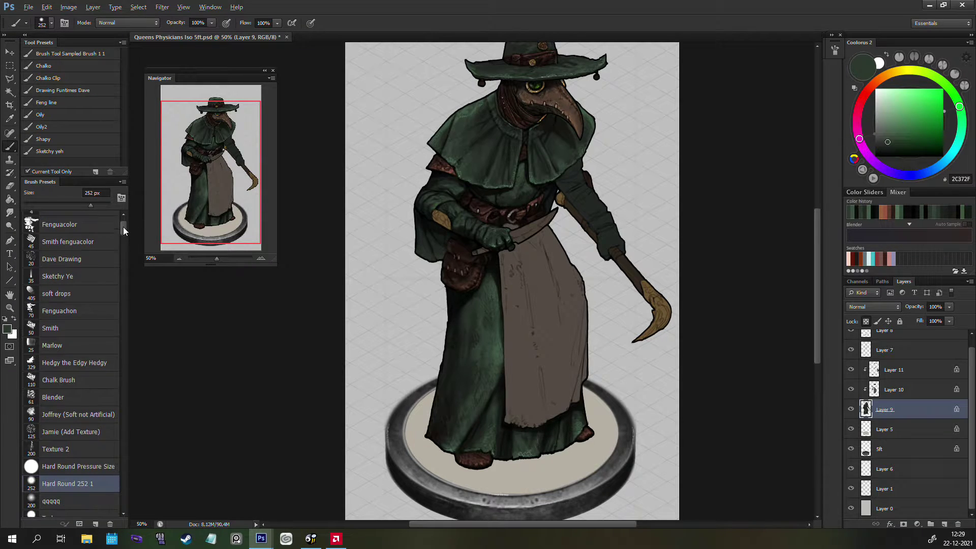
{"action": "left_click", "coordinate": [80, 488]}
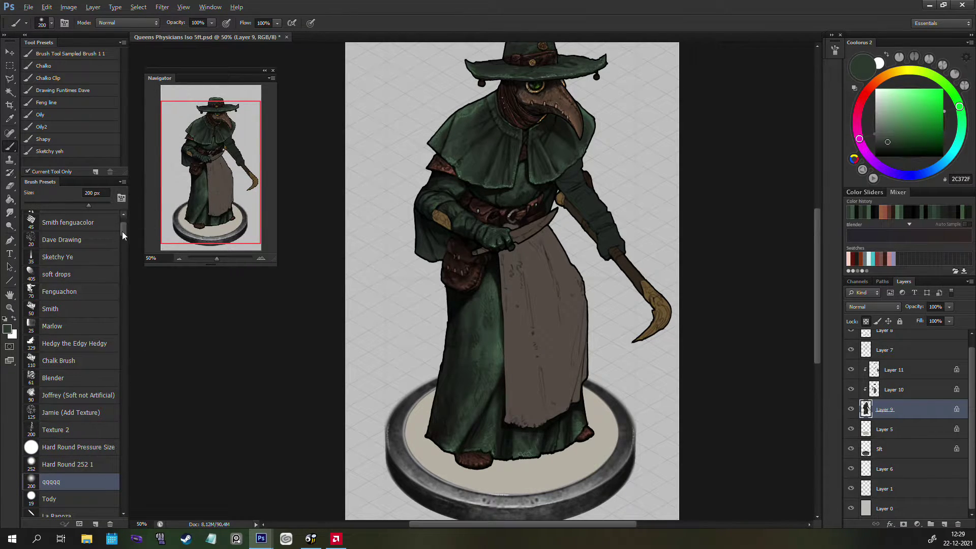
{"action": "scroll", "coordinate": [122, 230], "scroll_direction": "up", "scroll_amount": 3}
{"action": "key", "text": "bracketleft"}
{"action": "key", "text": "bracketleft"}
{"action": "key", "text": "bracketleft"}
{"action": "key", "text": "bracketleft"}
{"action": "key", "text": "bracketleft"}
{"action": "key", "text": "bracketleft"}
{"action": "key", "text": "bracketleft"}
{"action": "key", "text": "bracketleft"}
{"action": "key", "text": "bracketleft"}
{"action": "key", "text": "bracketleft"}
{"action": "key", "text": "bracketleft"}
{"action": "key", "text": "bracketleft"}
{"action": "key", "text": "bracketleft"}
{"action": "key", "text": "bracketleft"}
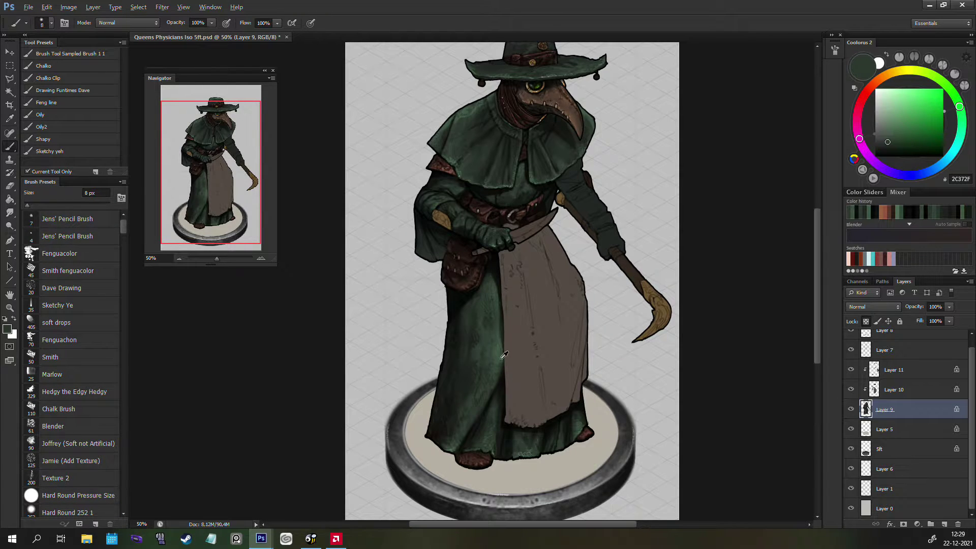
{"action": "left_click", "coordinate": [500, 358], "text": "alt"}
{"action": "key", "text": "bracketright"}
{"action": "key", "text": "bracketright"}
{"action": "key", "text": "bracketright"}
{"action": "key", "text": "bracketright"}
{"action": "key", "text": "bracketright"}
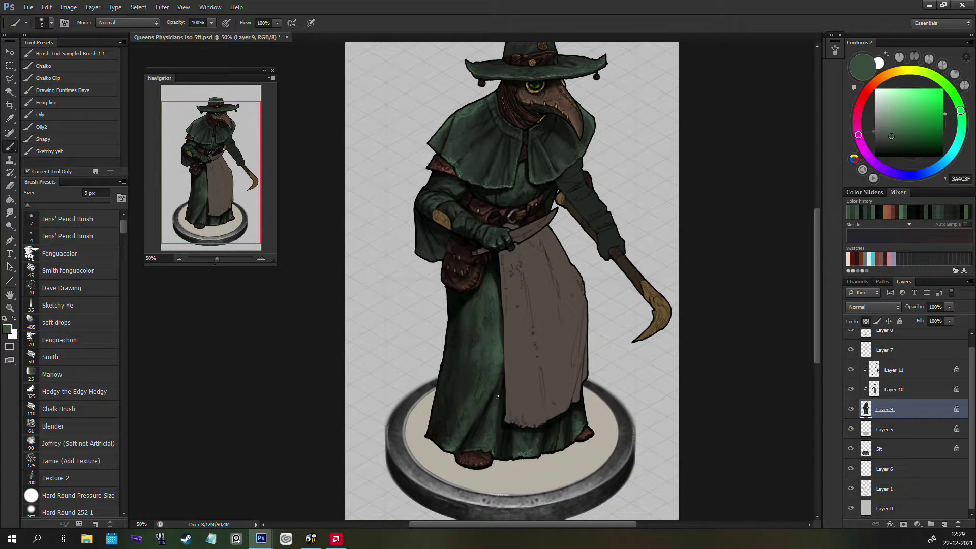
{"action": "key", "text": "bracketleft"}
{"action": "key", "text": "bracketleft"}
{"action": "key", "text": "bracketleft"}
{"action": "key", "text": "bracketleft"}
{"action": "key", "text": "bracketright"}
{"action": "key", "text": "bracketright"}
{"action": "key", "text": "bracketright"}
{"action": "left_click", "coordinate": [479, 417], "text": "alt"}
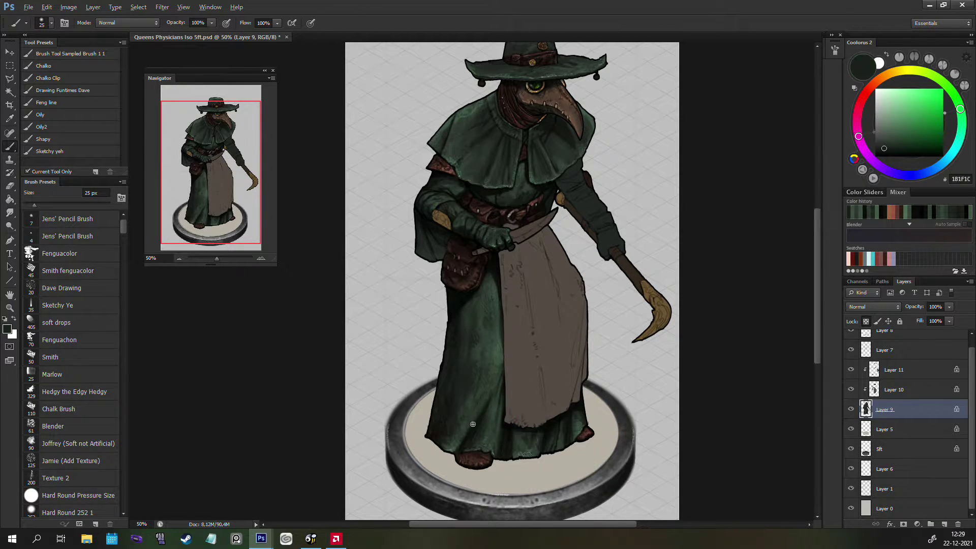
Step: Mirror the canvas to work darker robe tones at 10–50 px, then restore it and zoom to 25%
{"action": "key", "text": "ctrl+shift+h"}
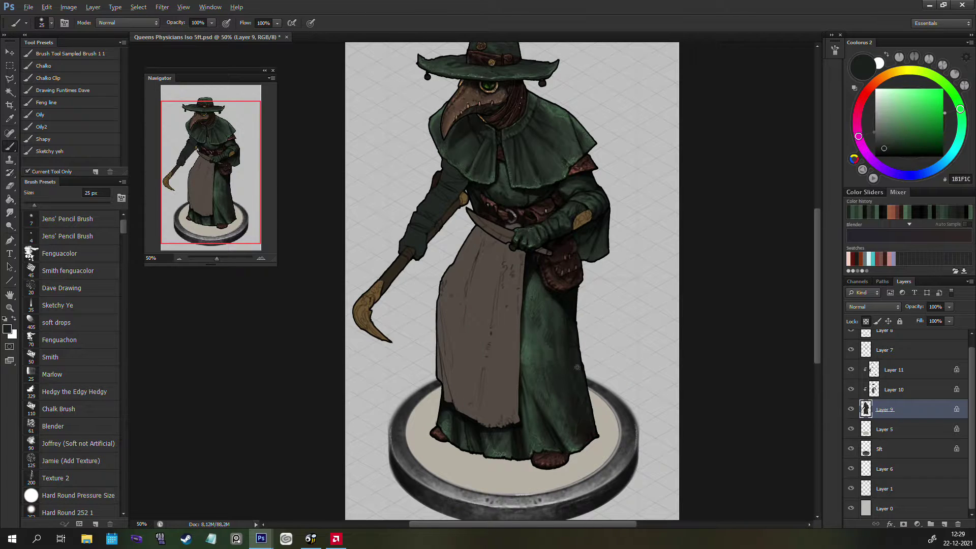
{"action": "key", "text": "bracketleft"}
{"action": "key", "text": "bracketleft"}
{"action": "key", "text": "bracketleft"}
{"action": "left_click", "coordinate": [529, 317], "text": "alt"}
{"action": "key", "text": "bracketright"}
{"action": "key", "text": "bracketright"}
{"action": "key", "text": "bracketright"}
{"action": "key", "text": "bracketright"}
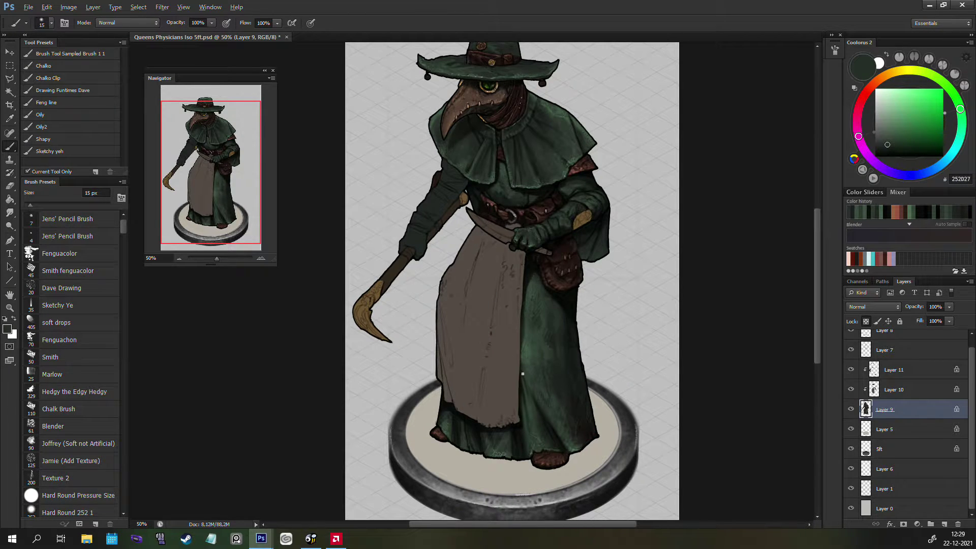
{"action": "left_click", "coordinate": [550, 424], "text": "alt"}
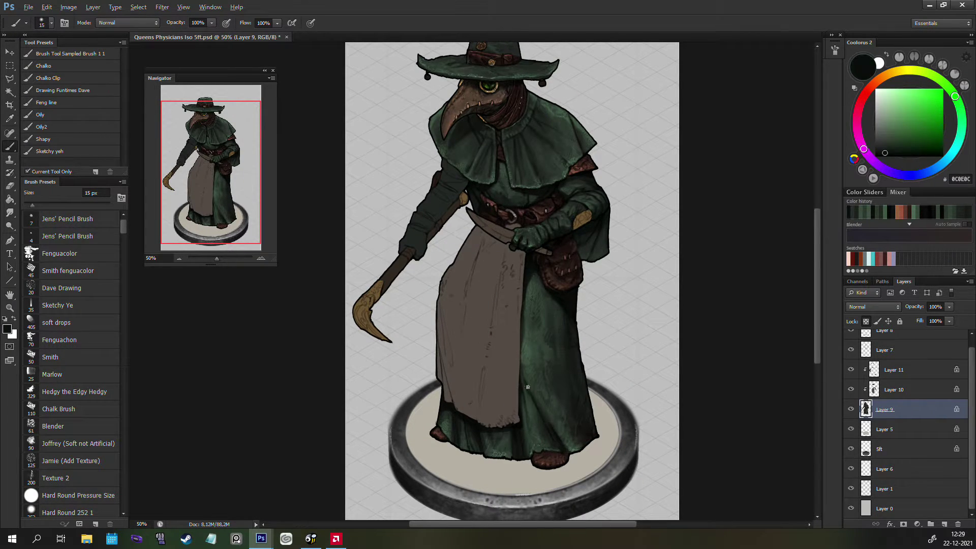
{"action": "key", "text": "bracketleft"}
{"action": "key", "text": "bracketleft"}
{"action": "key", "text": "bracketright"}
{"action": "key", "text": "bracketright"}
{"action": "key", "text": "bracketright"}
{"action": "key", "text": "h"}
{"action": "key", "text": "z"}
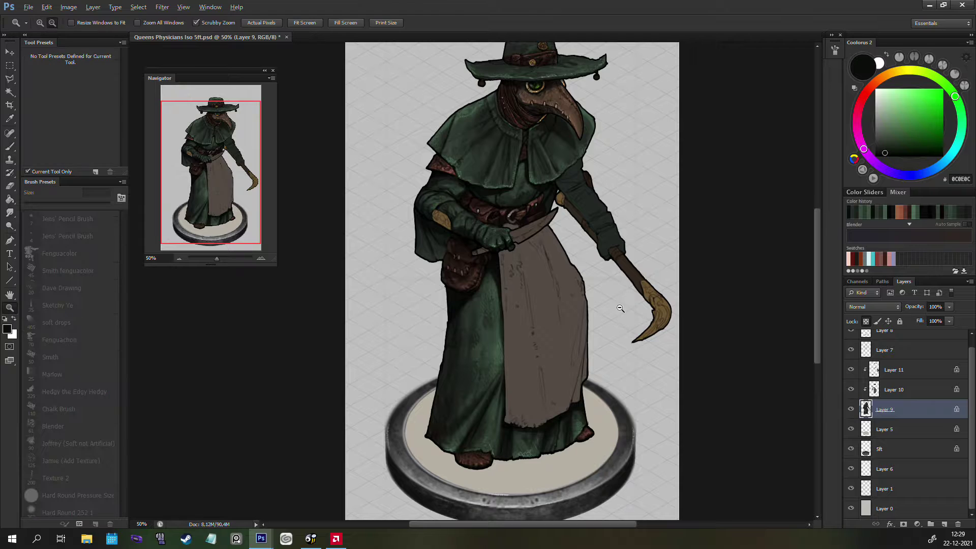
{"action": "left_click", "coordinate": [625, 298], "text": "alt"}
Step: Zoom to 50% on the figure and sample near-black and mid green with a 35 px brush
{"action": "left_click", "coordinate": [460, 332]}
{"action": "key", "text": "b"}
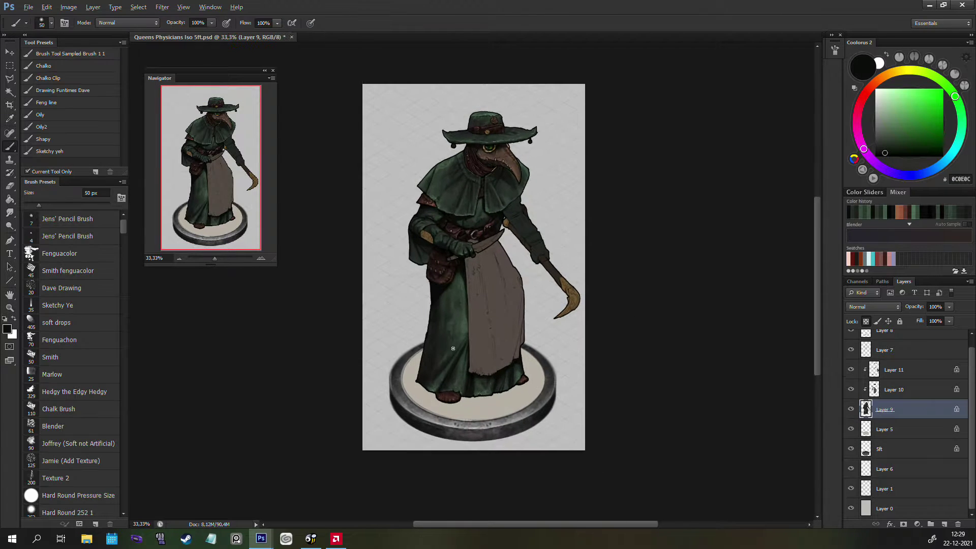
{"action": "key", "text": "bracketleft"}
{"action": "key", "text": "bracketright"}
{"action": "left_click", "coordinate": [435, 341], "text": "alt"}
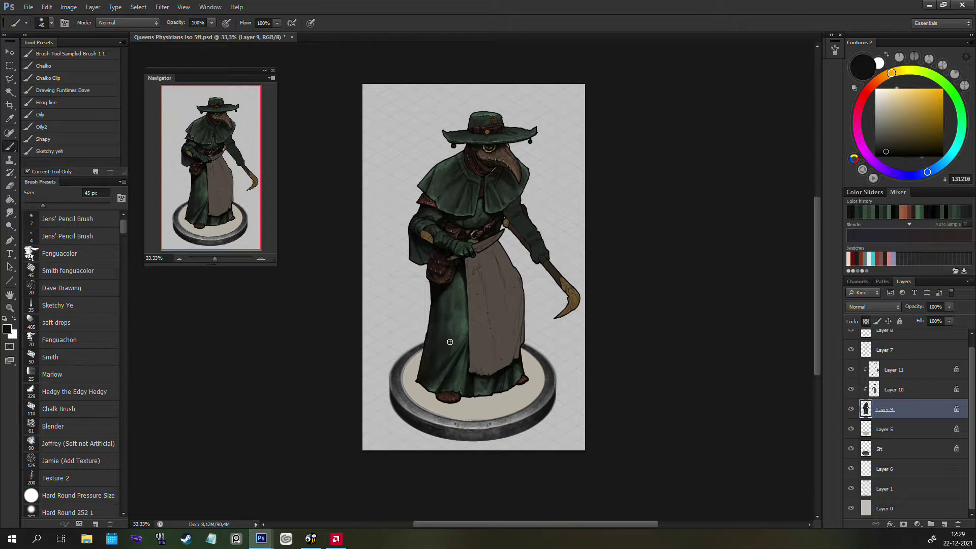
{"action": "left_click", "coordinate": [463, 336], "text": "alt"}
{"action": "key", "text": "bracketleft"}
{"action": "key", "text": "bracketleft"}
{"action": "key", "text": "bracketleft"}
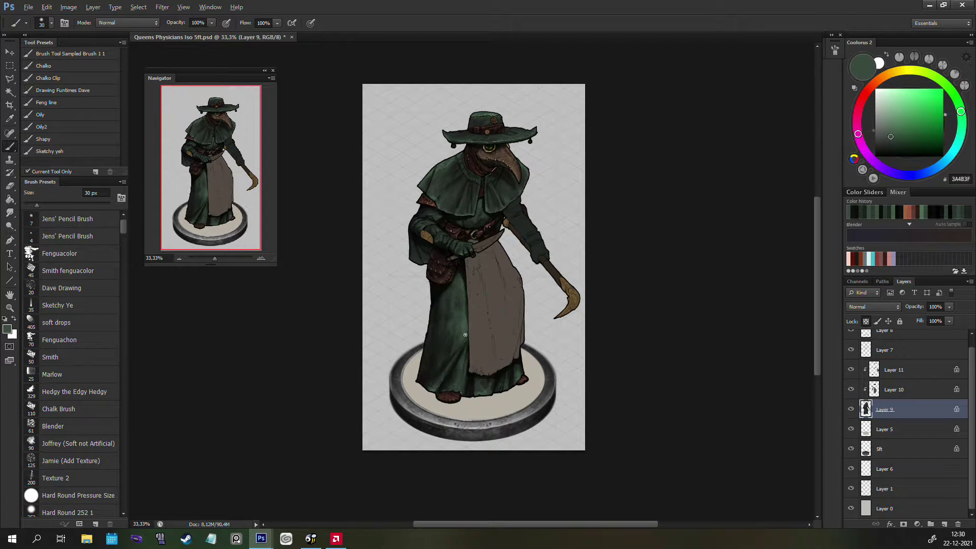
{"action": "key", "text": "bracketright"}
{"action": "key", "text": "ctrl+plus"}
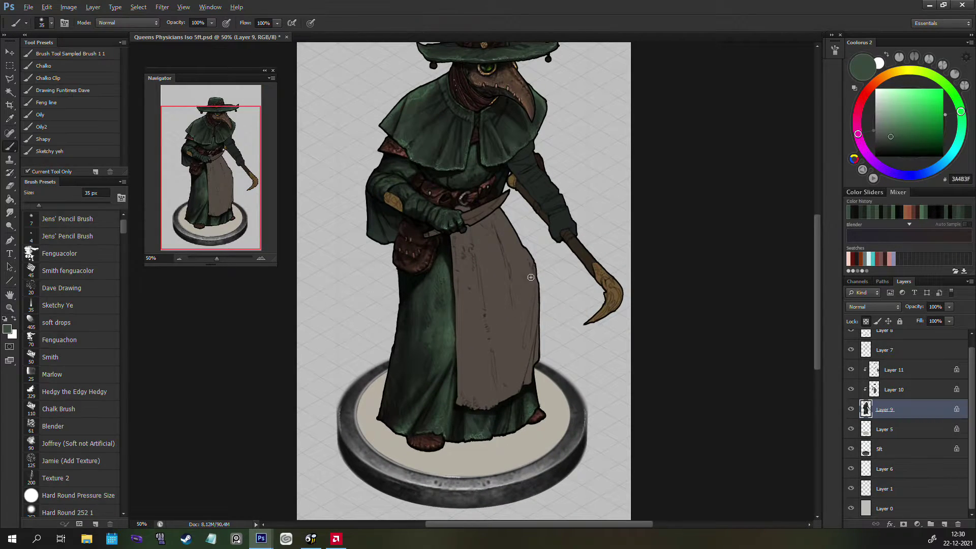
{"action": "left_click_drag", "start_coordinate": [581, 317], "coordinate": [583, 320]}
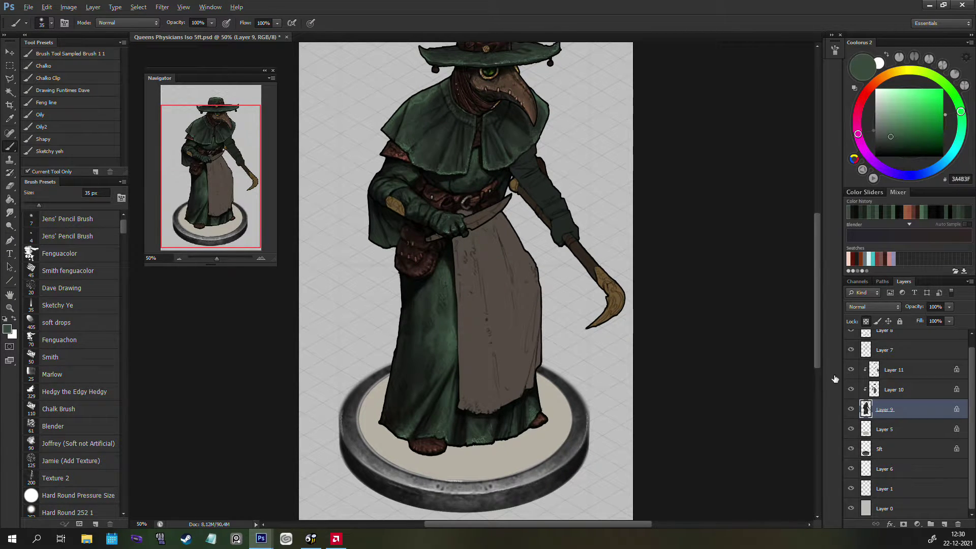
Step: Set the colour to green 4A594C and select the Smith brush preset at 10 px
{"action": "left_click", "coordinate": [395, 237], "text": "alt"}
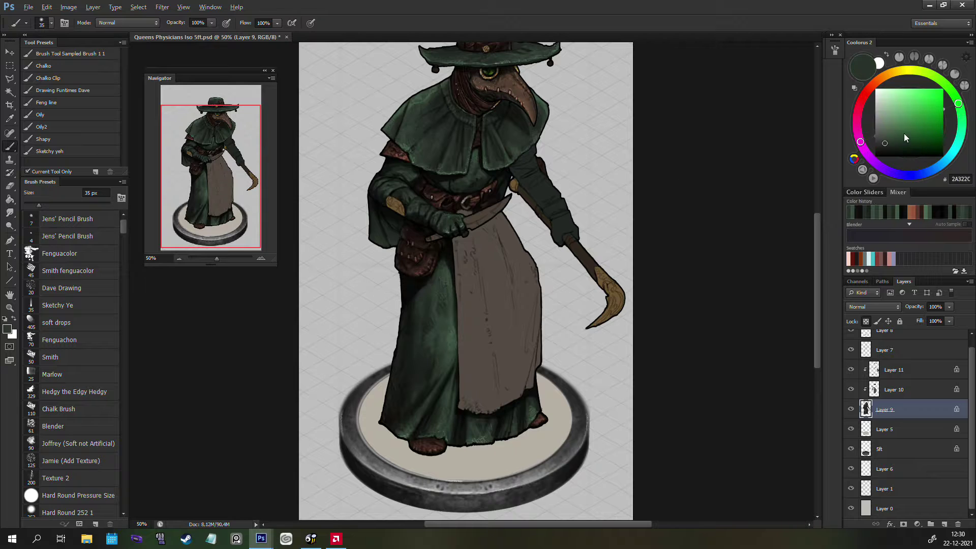
{"action": "left_click", "coordinate": [885, 140]}
{"action": "left_click_drag", "start_coordinate": [885, 140], "coordinate": [888, 132]}
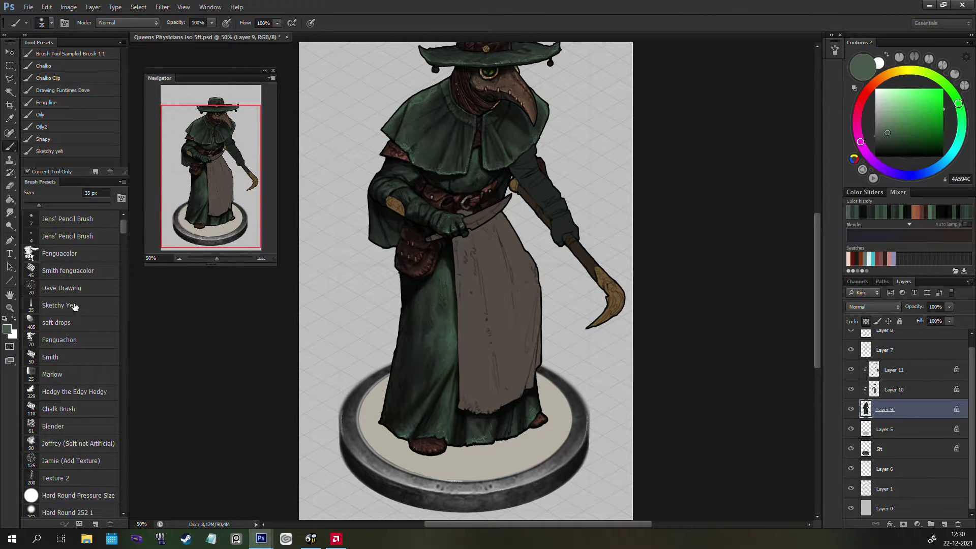
{"action": "left_click", "coordinate": [73, 358]}
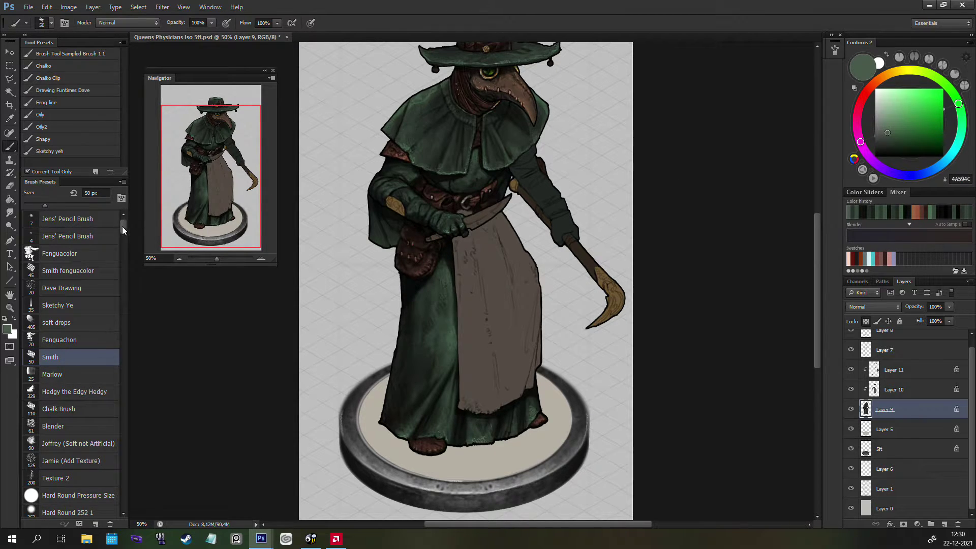
{"action": "key", "text": "bracketleft"}
{"action": "key", "text": "bracketleft"}
{"action": "key", "text": "bracketleft"}
{"action": "key", "text": "bracketleft"}
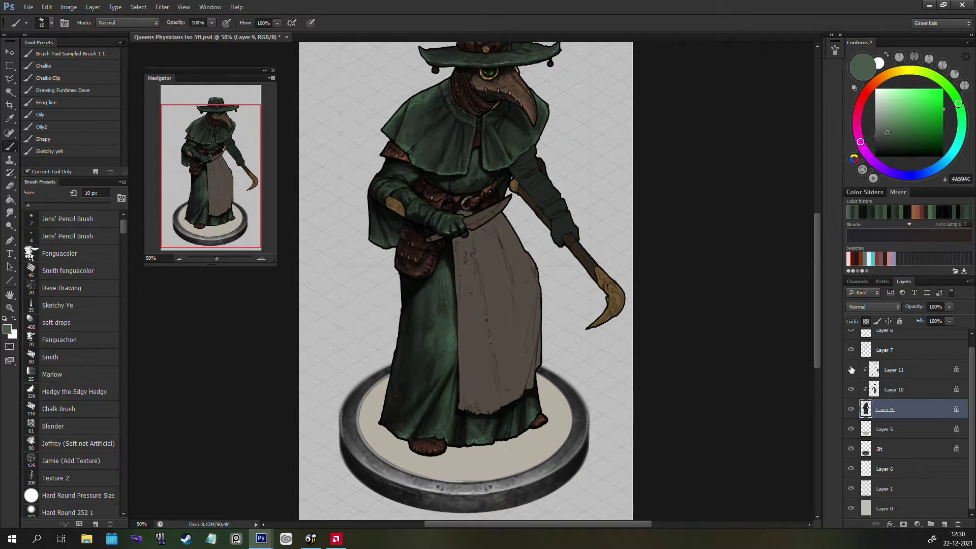
Step: Sample brown and light grey BFBFBF from the canvas and make Layer 11 active
{"action": "key", "text": "z"}
{"action": "key", "text": "b"}
{"action": "left_click", "coordinate": [395, 206], "text": "alt"}
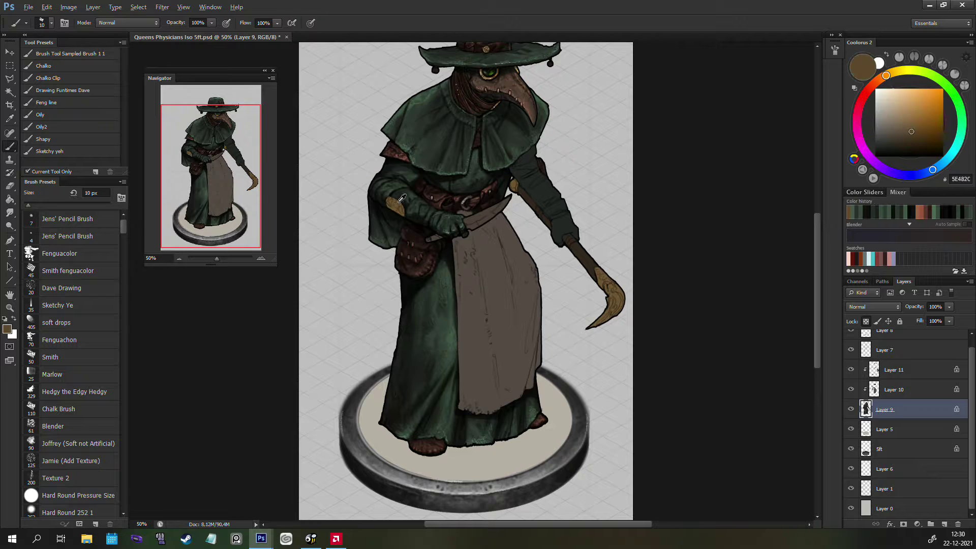
{"action": "left_click", "coordinate": [383, 253], "text": "alt"}
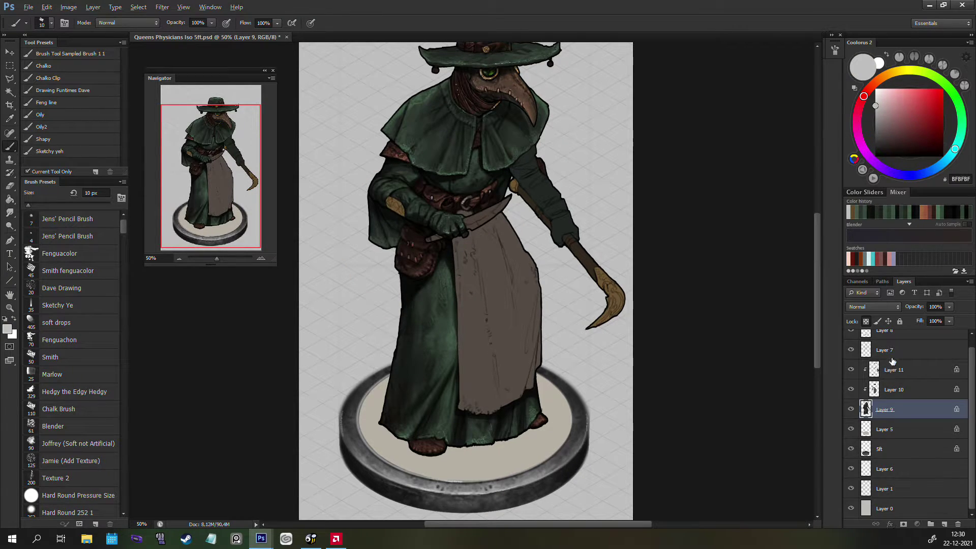
{"action": "left_click", "coordinate": [878, 369]}
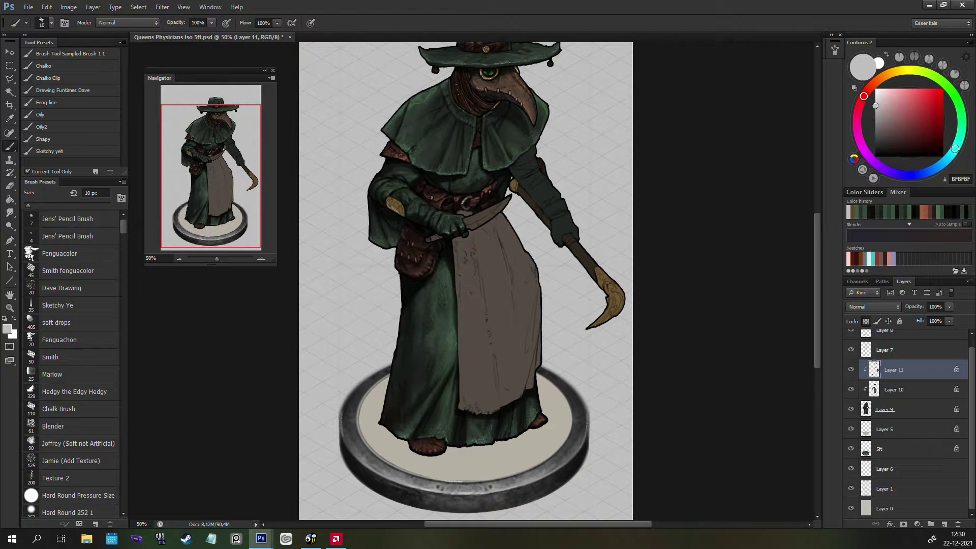
Step: Sample the brown near the left glove and brighten it to gold D29C42
{"action": "left_click", "coordinate": [417, 218], "text": "alt"}
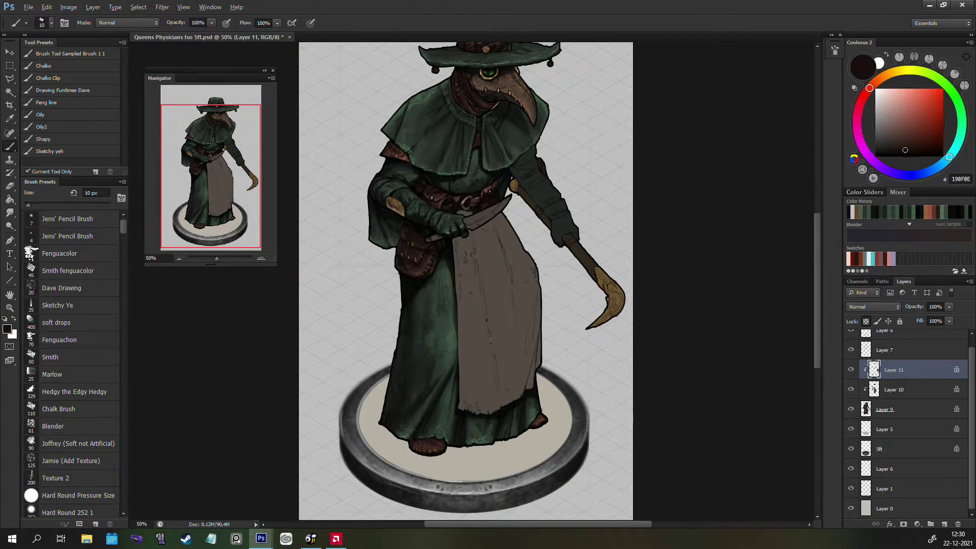
{"action": "left_click", "coordinate": [399, 203], "text": "alt"}
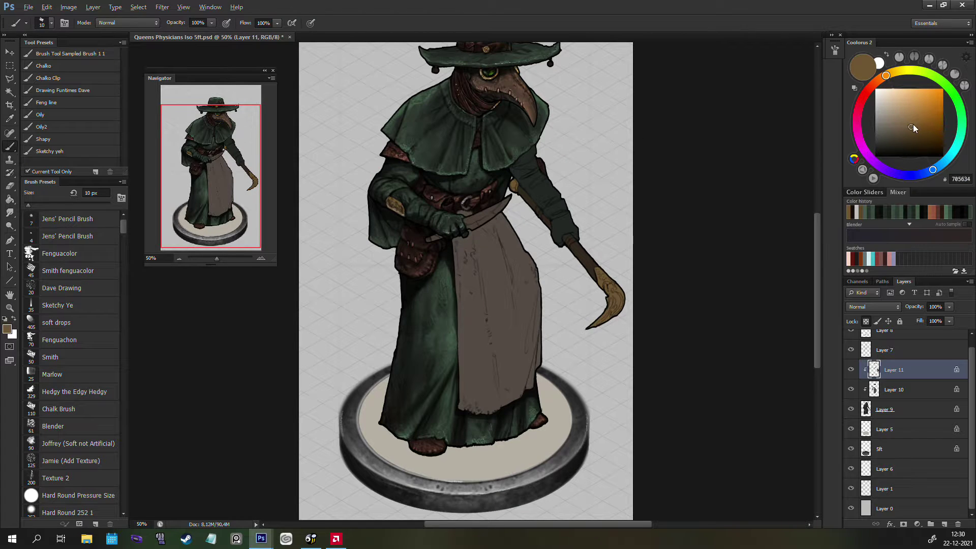
{"action": "left_click_drag", "start_coordinate": [913, 127], "coordinate": [921, 101]}
{"action": "left_click", "coordinate": [889, 75]}
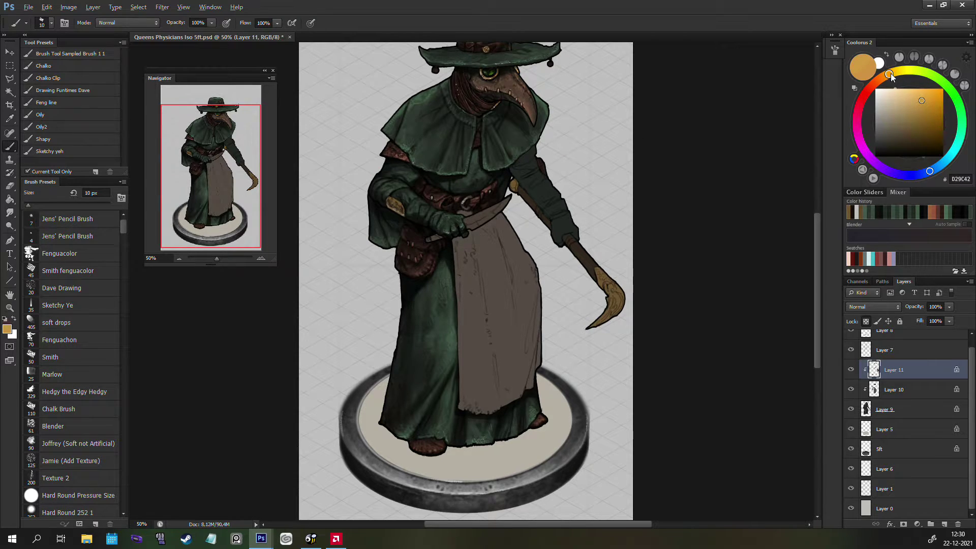
{"action": "left_click", "coordinate": [891, 73]}
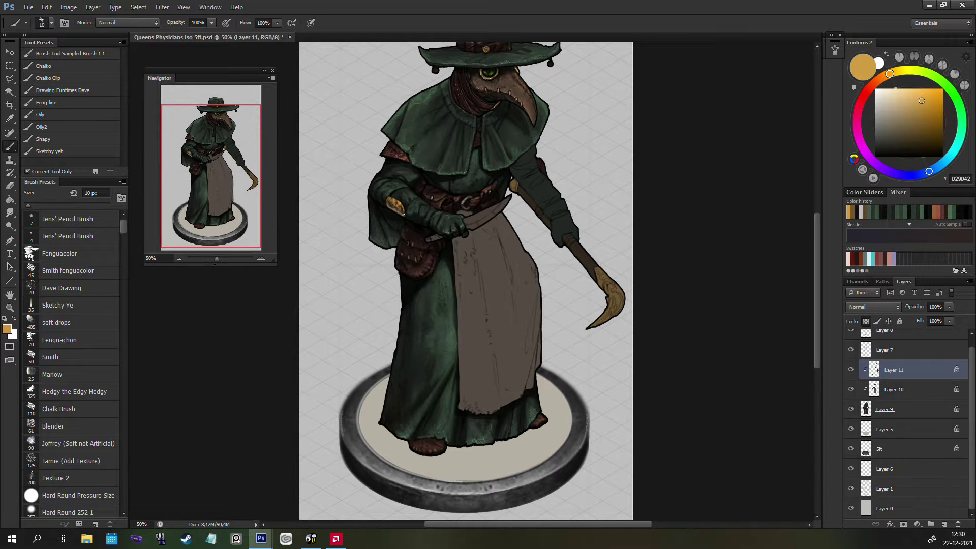
{"action": "left_click", "coordinate": [590, 174], "text": "alt"}
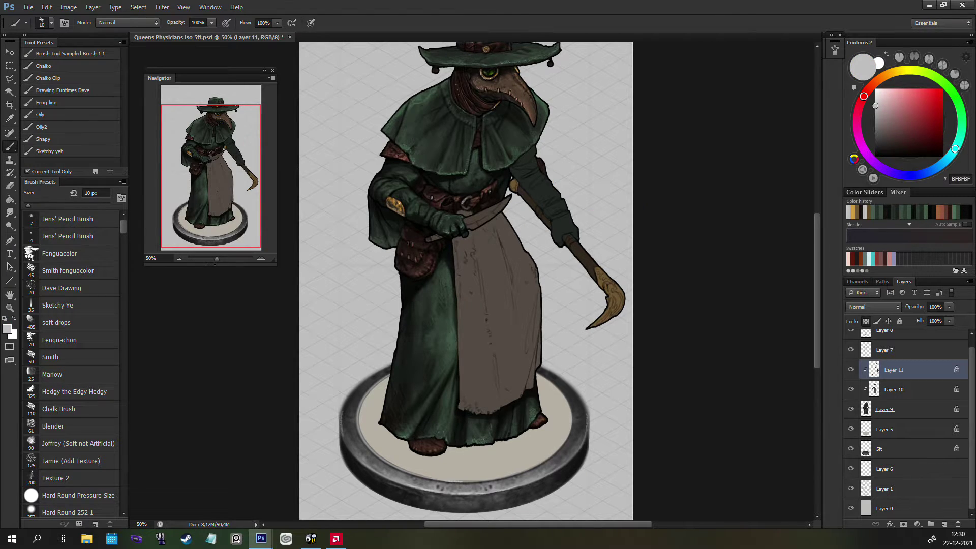
Step: Outline the sleeve badge in near-black and paint it orange-gold DC883A
{"action": "key", "text": "z"}
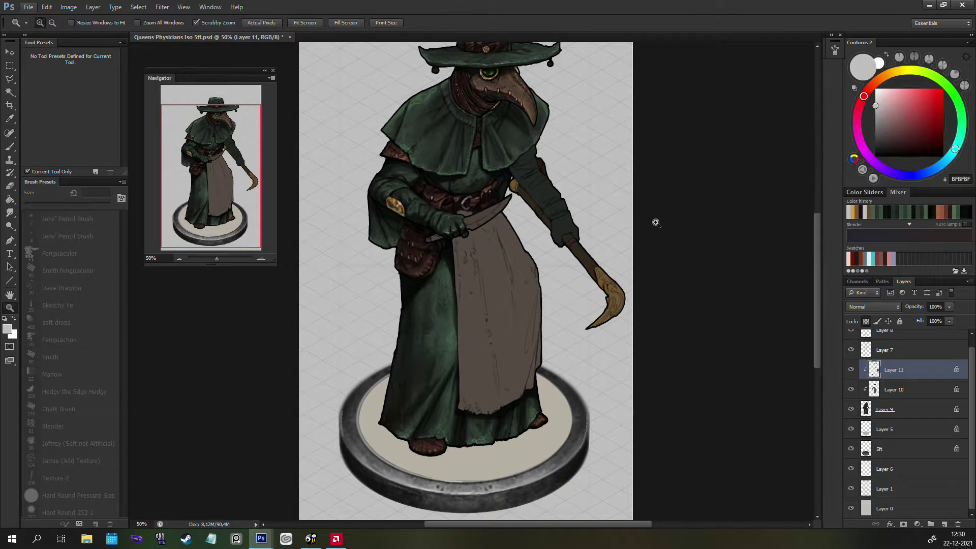
{"action": "key", "text": "b"}
{"action": "left_click", "coordinate": [403, 205], "text": "alt"}
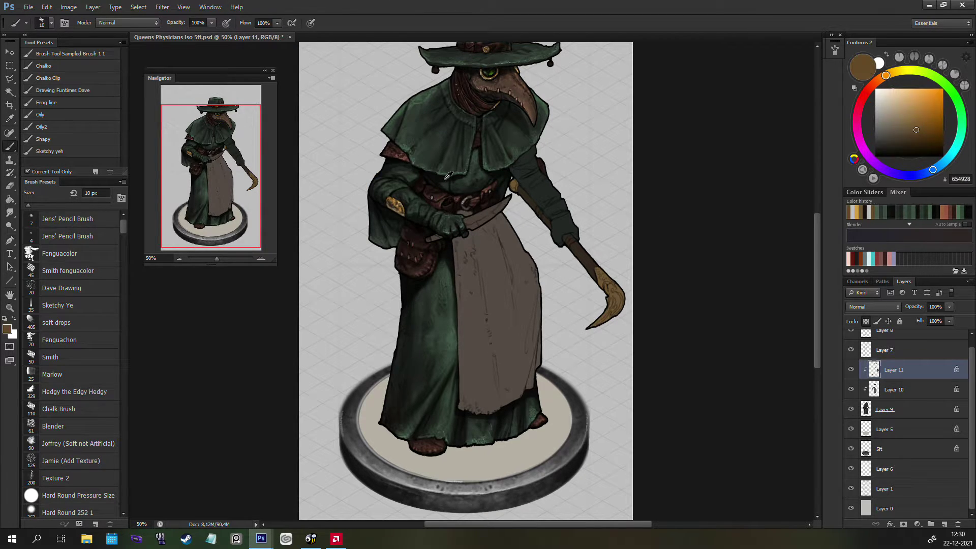
{"action": "left_click", "coordinate": [423, 192], "text": "alt"}
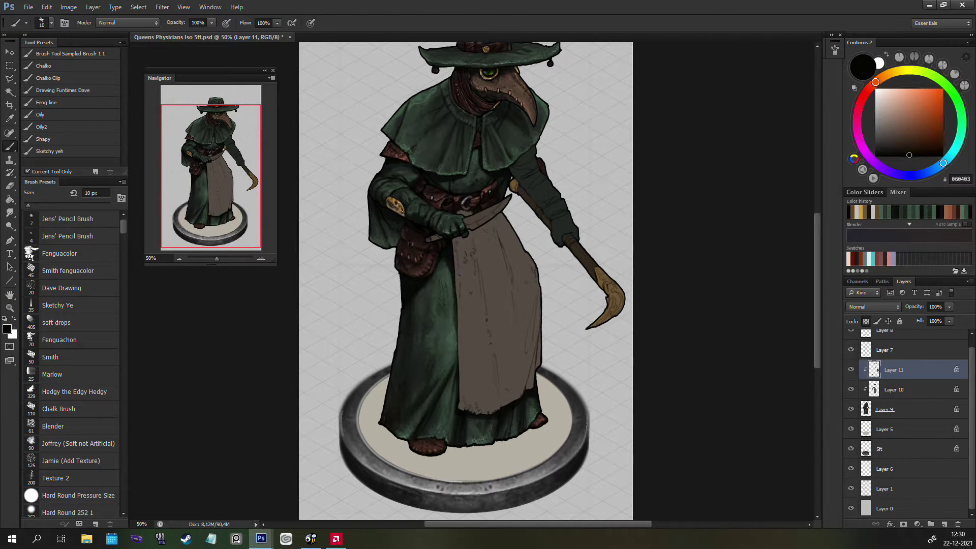
{"action": "left_click", "coordinate": [395, 204], "text": "alt"}
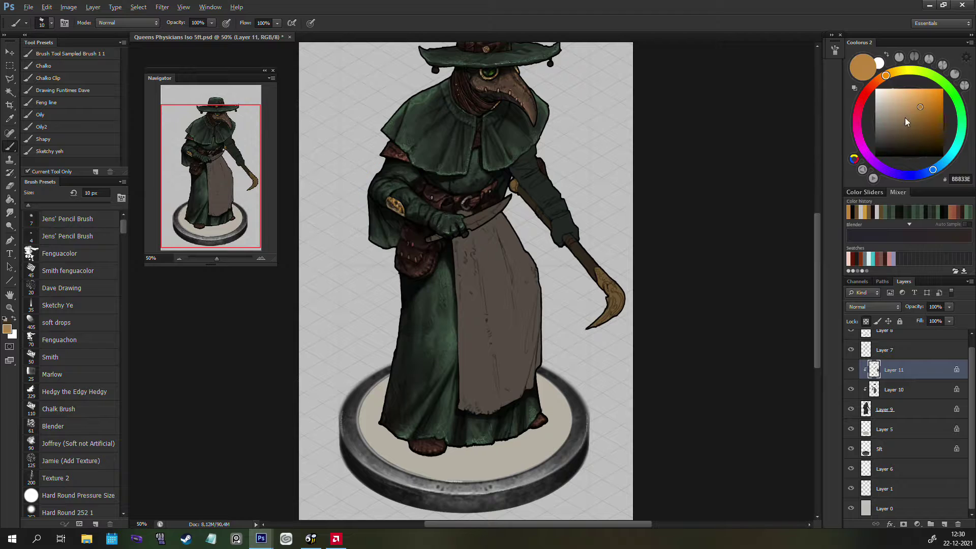
{"action": "left_click", "coordinate": [926, 102]}
{"action": "left_click_drag", "start_coordinate": [926, 102], "coordinate": [926, 98]}
{"action": "left_click", "coordinate": [882, 77]}
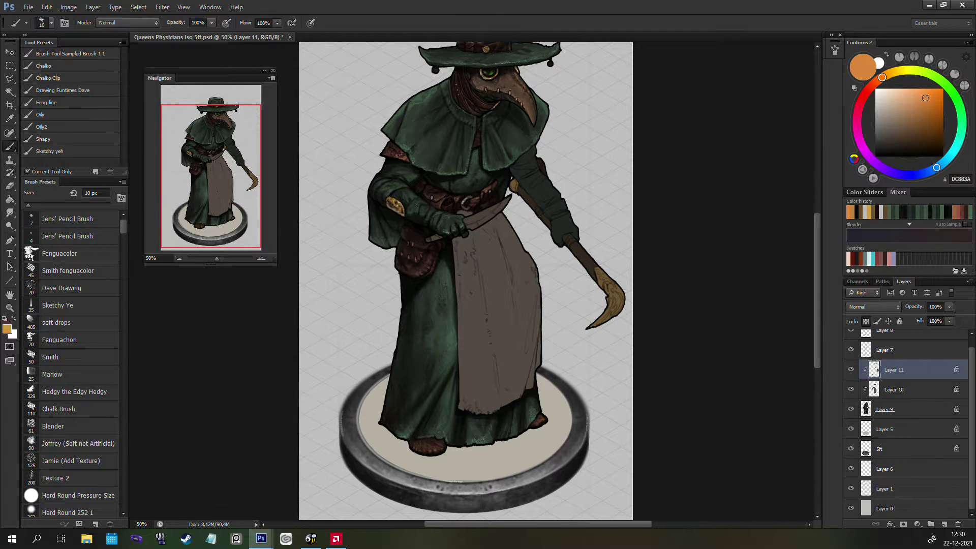
{"action": "left_click_drag", "start_coordinate": [402, 205], "coordinate": [404, 209]}
Step: Add pale yellow FFDB7C badge highlights, then return to Layer 9 with near-black 060807 at 15 px
{"action": "left_click", "coordinate": [886, 75]}
{"action": "left_click", "coordinate": [910, 88]}
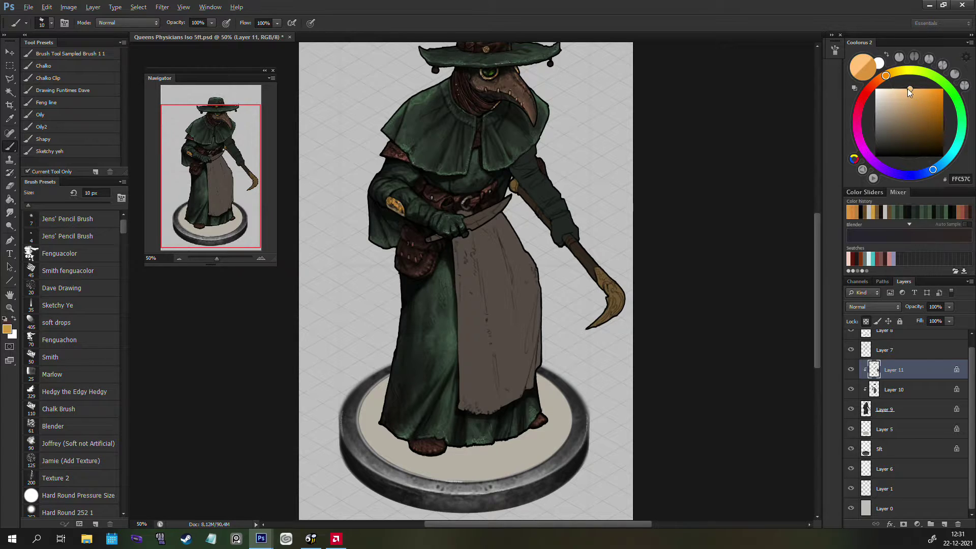
{"action": "left_click", "coordinate": [894, 72]}
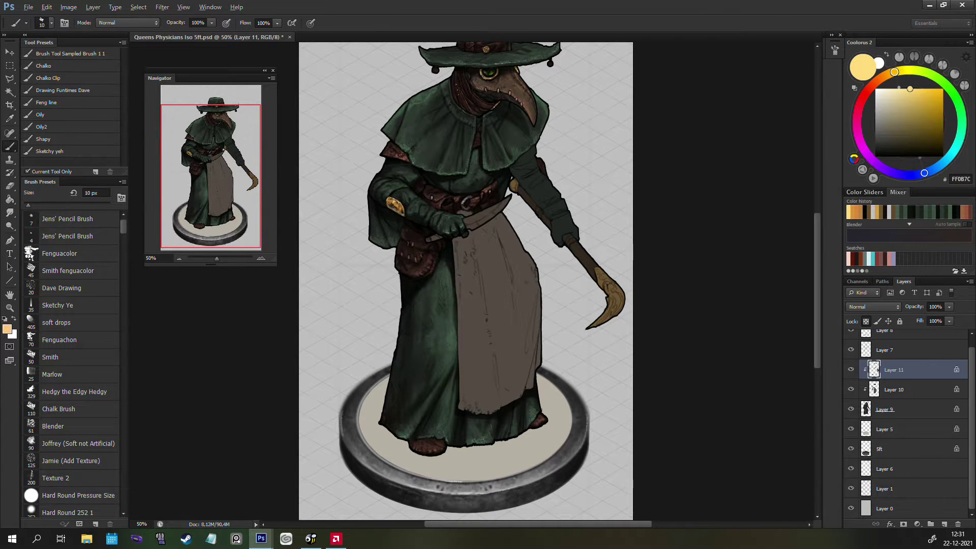
{"action": "key", "text": "z"}
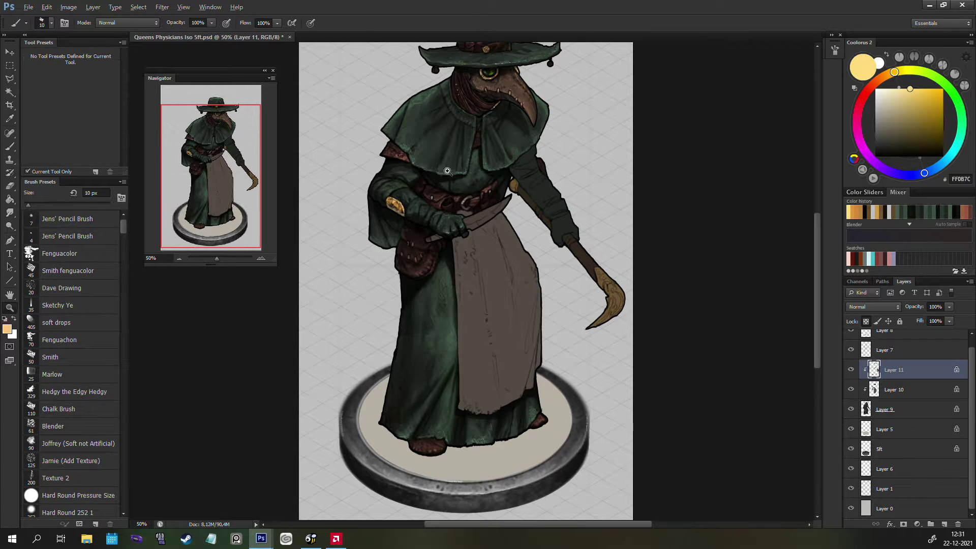
{"action": "left_click_drag", "start_coordinate": [574, 280], "coordinate": [643, 315]}
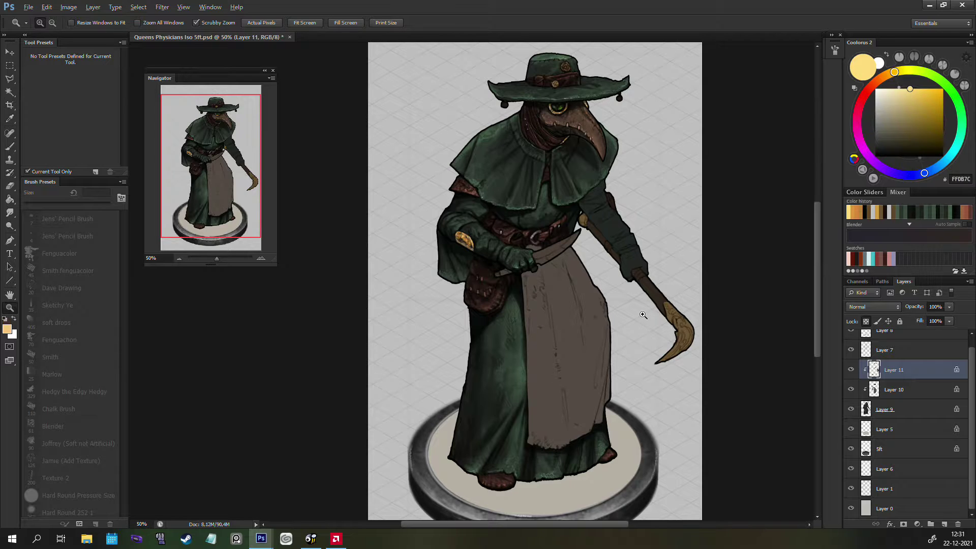
{"action": "key", "text": "b"}
{"action": "left_click", "coordinate": [494, 320], "text": "alt"}
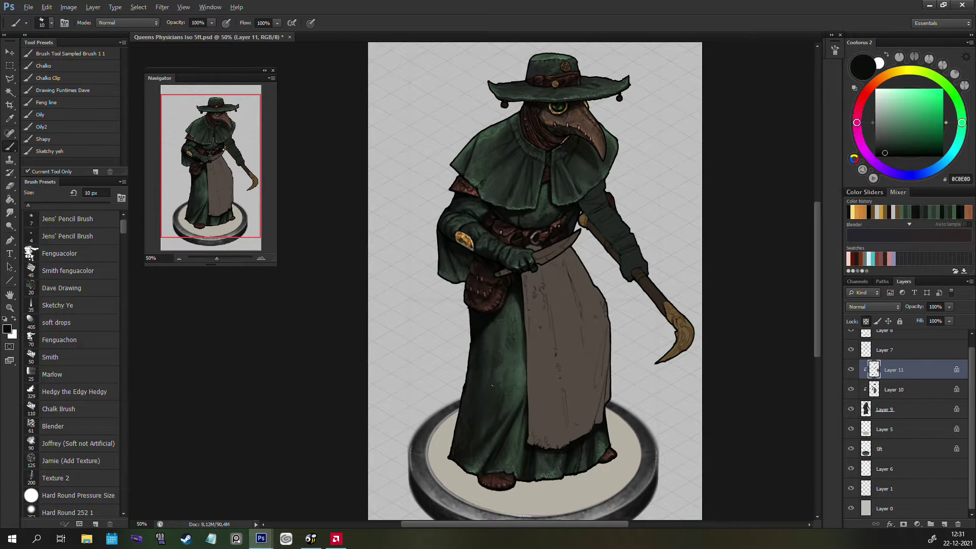
{"action": "key", "text": "alt+bracketleft"}
{"action": "key", "text": "alt+bracketleft"}
{"action": "key", "text": "bracketright"}
{"action": "left_click", "coordinate": [493, 345], "text": "alt"}
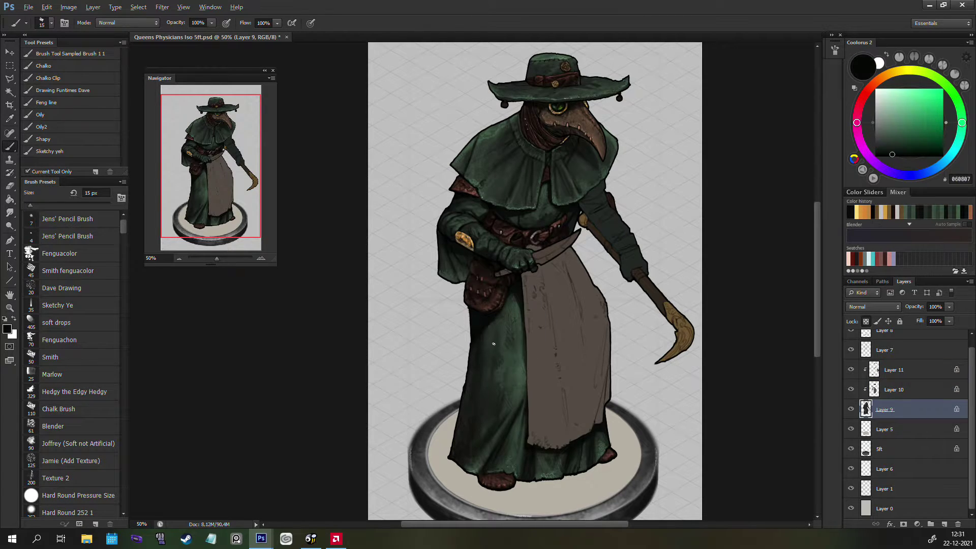
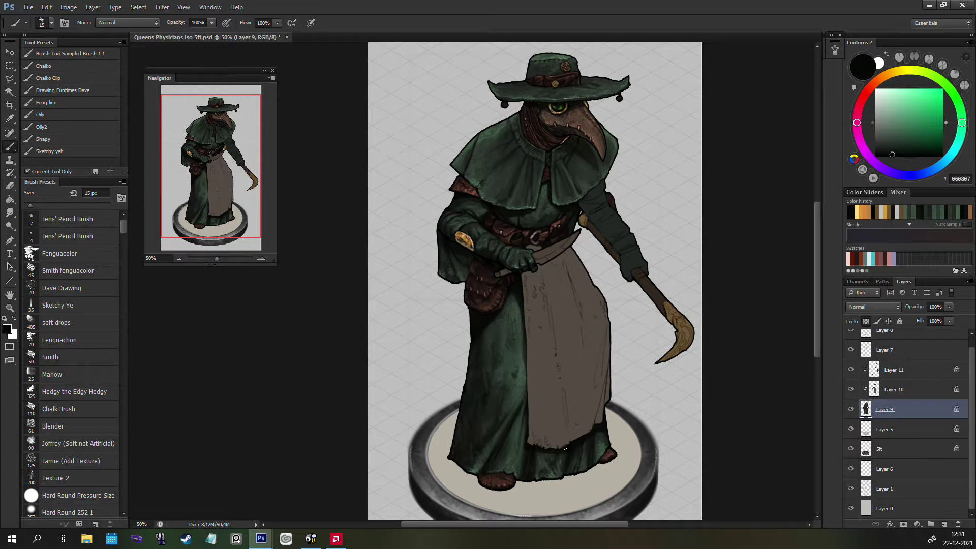
Step: Work on Layer 10 and pick a deep dark brown sampled from the pouch and apron
{"action": "left_click", "coordinate": [894, 392]}
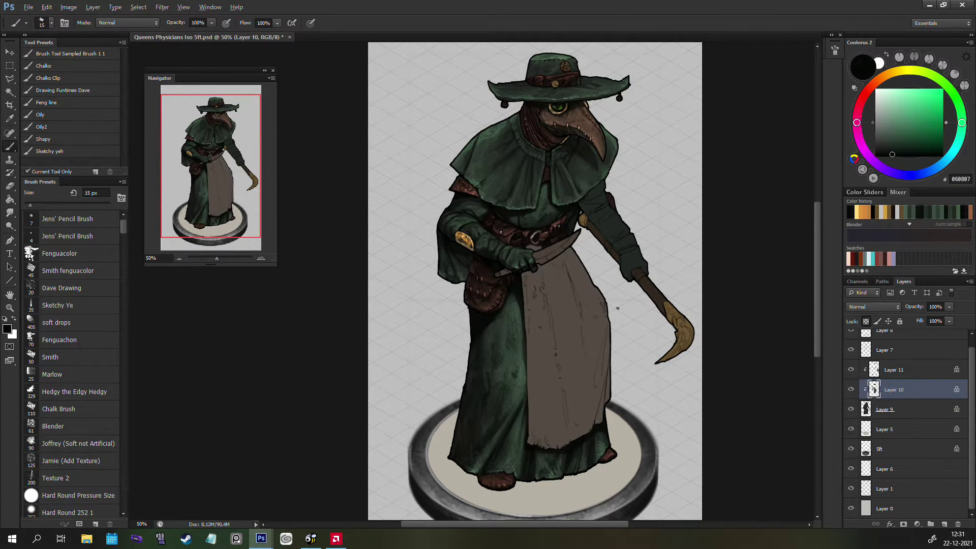
{"action": "left_click", "coordinate": [493, 298], "text": "alt"}
{"action": "left_click", "coordinate": [479, 282], "text": "alt"}
{"action": "left_click", "coordinate": [475, 278], "text": "alt"}
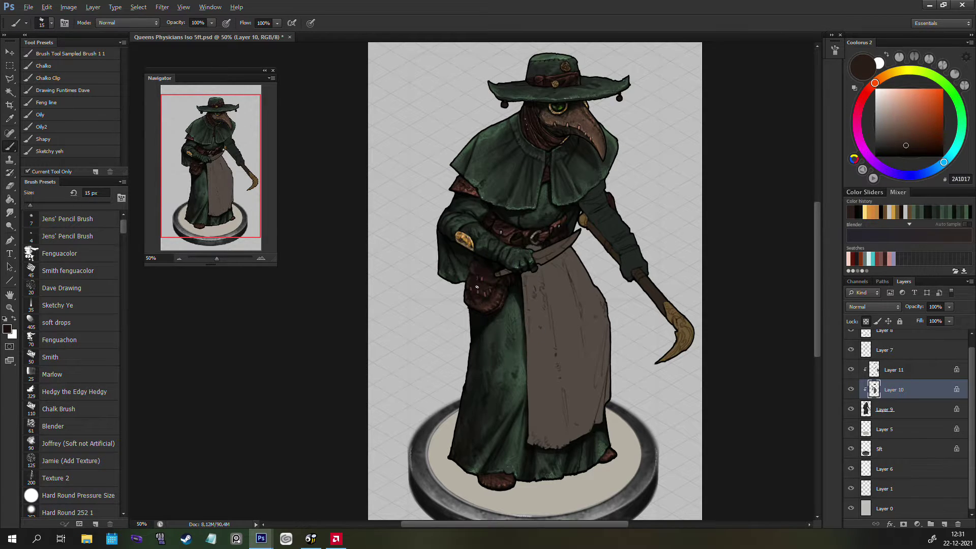
{"action": "left_click", "coordinate": [495, 265], "text": "alt"}
{"action": "key", "text": "bracketleft"}
{"action": "key", "text": "bracketleft"}
{"action": "key", "text": "bracketright"}
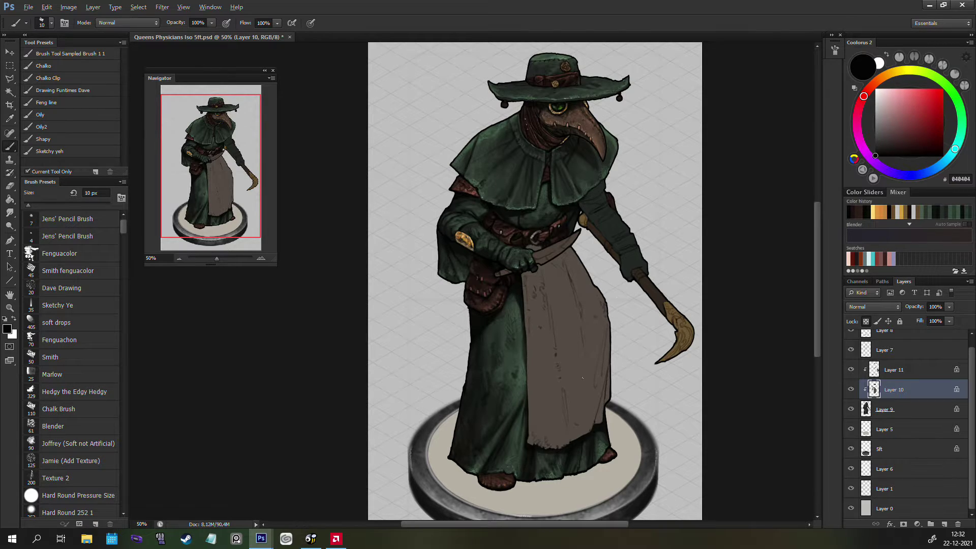
{"action": "left_click", "coordinate": [851, 389]}
{"action": "left_click", "coordinate": [851, 390]}
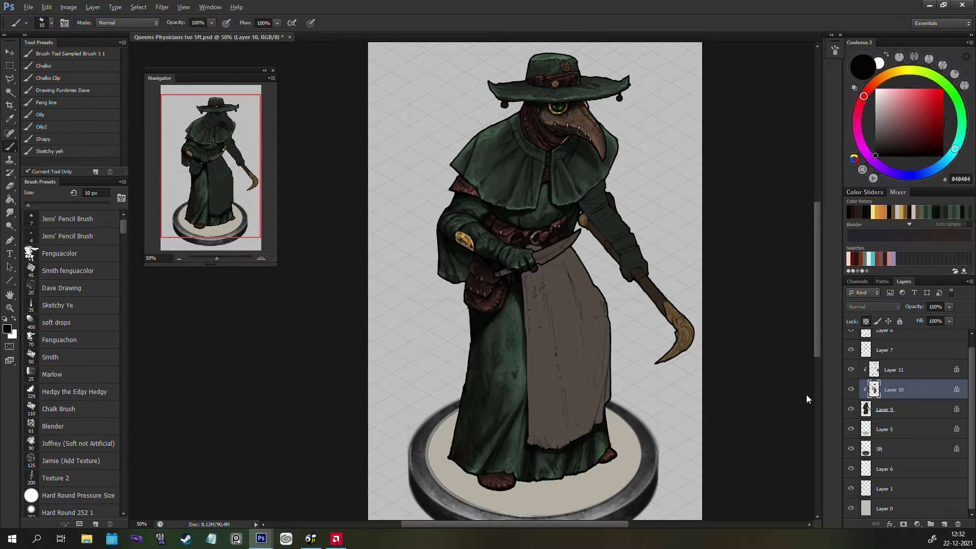
{"action": "left_click", "coordinate": [581, 368], "text": "alt"}
{"action": "left_click_drag", "start_coordinate": [888, 135], "coordinate": [890, 145]}
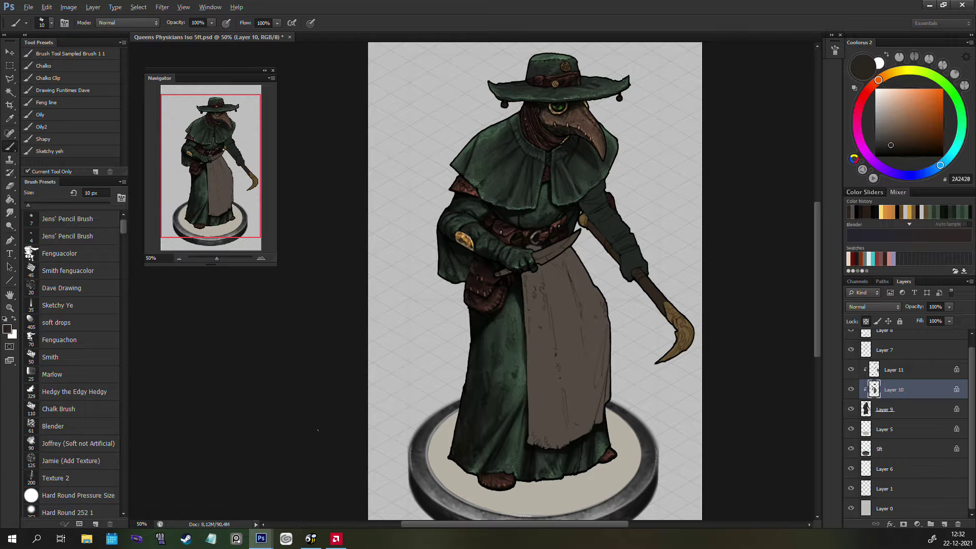
Step: Switch to the textured Sampled Brush at 70% opacity at a small size
{"action": "left_click", "coordinate": [93, 54]}
{"action": "key", "text": "bracketleft"}
{"action": "key", "text": "bracketleft"}
{"action": "key", "text": "bracketleft"}
{"action": "key", "text": "bracketleft"}
{"action": "key", "text": "bracketleft"}
{"action": "key", "text": "bracketleft"}
{"action": "key", "text": "bracketleft"}
{"action": "key", "text": "bracketleft"}
{"action": "key", "text": "bracketleft"}
{"action": "key", "text": "bracketleft"}
{"action": "key", "text": "bracketleft"}
{"action": "key", "text": "bracketleft"}
{"action": "key", "text": "bracketleft"}
{"action": "key", "text": "bracketright"}
{"action": "key", "text": "bracketright"}
{"action": "key", "text": "bracketright"}
{"action": "key", "text": "bracketright"}
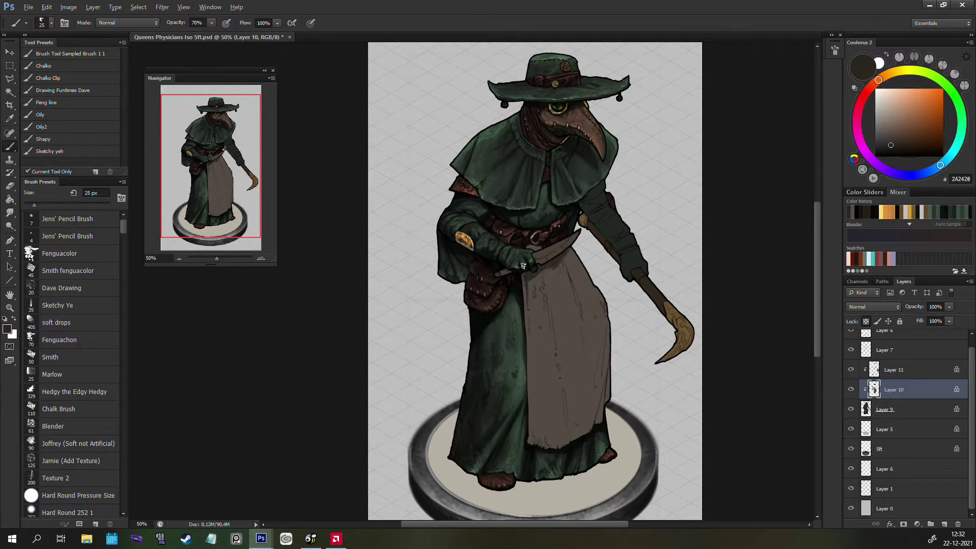
{"action": "key", "text": "bracketleft"}
{"action": "key", "text": "bracketleft"}
{"action": "key", "text": "bracketleft"}
{"action": "key", "text": "bracketright"}
{"action": "key", "text": "bracketright"}
Step: Paint dark grime below the knife, along the apron's right edge and lower-left hem, then mirror to check
{"action": "mouse_move", "coordinate": [542, 273]}
{"action": "left_mouse_down"}
{"action": "mouse_move", "coordinate": [546, 298]}
{"action": "mouse_move", "coordinate": [533, 310]}
{"action": "mouse_move", "coordinate": [531, 294]}
{"action": "left_mouse_up"}
{"action": "key", "text": "bracketleft"}
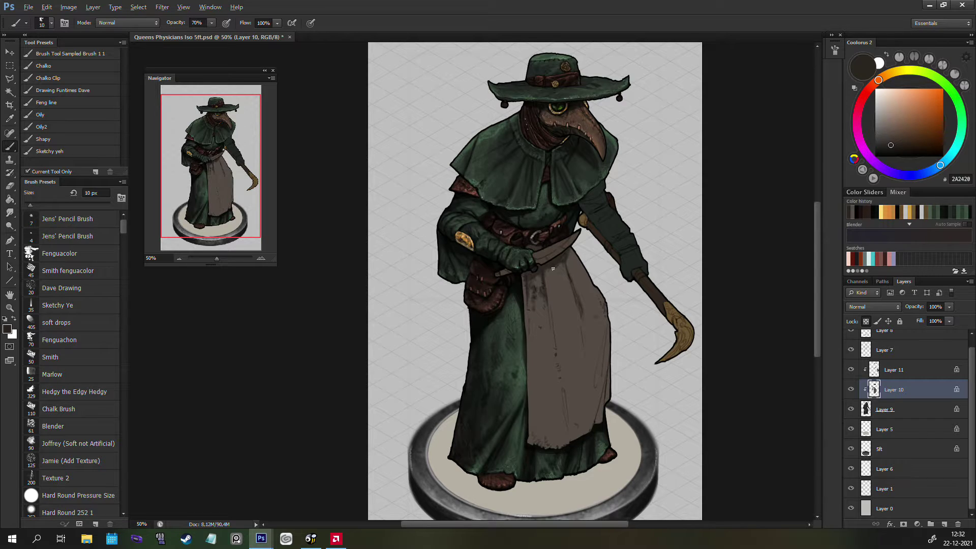
{"action": "key", "text": "bracketright"}
{"action": "left_click_drag", "start_coordinate": [609, 338], "coordinate": [592, 401]}
{"action": "key", "text": "bracketright"}
{"action": "key", "text": "bracketright"}
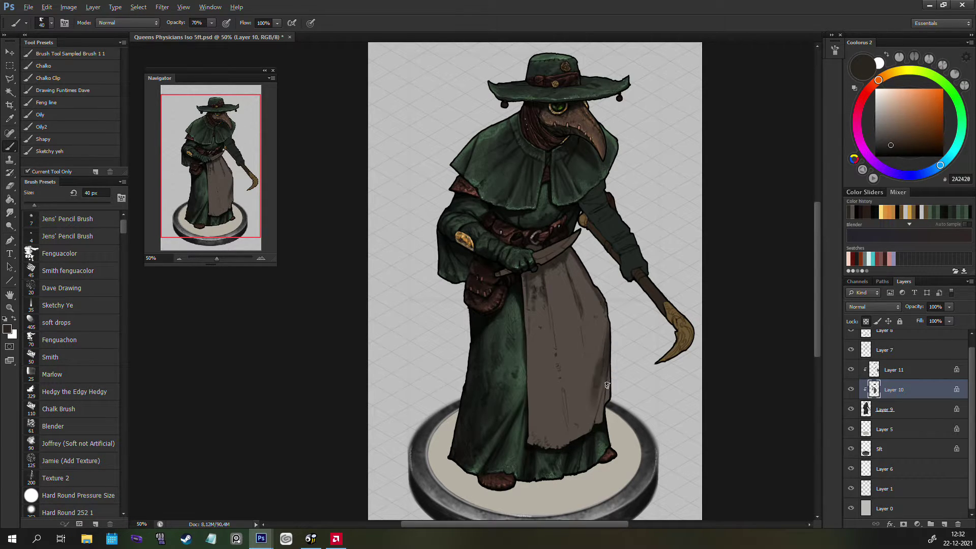
{"action": "key", "text": "bracketleft"}
{"action": "key", "text": "bracketleft"}
{"action": "key", "text": "bracketleft"}
{"action": "key", "text": "bracketleft"}
{"action": "key", "text": "bracketleft"}
{"action": "key", "text": "bracketright"}
{"action": "key", "text": "bracketright"}
{"action": "mouse_move", "coordinate": [541, 441]}
{"action": "left_mouse_down"}
{"action": "mouse_move", "coordinate": [532, 438]}
{"action": "mouse_move", "coordinate": [533, 418]}
{"action": "left_mouse_up"}
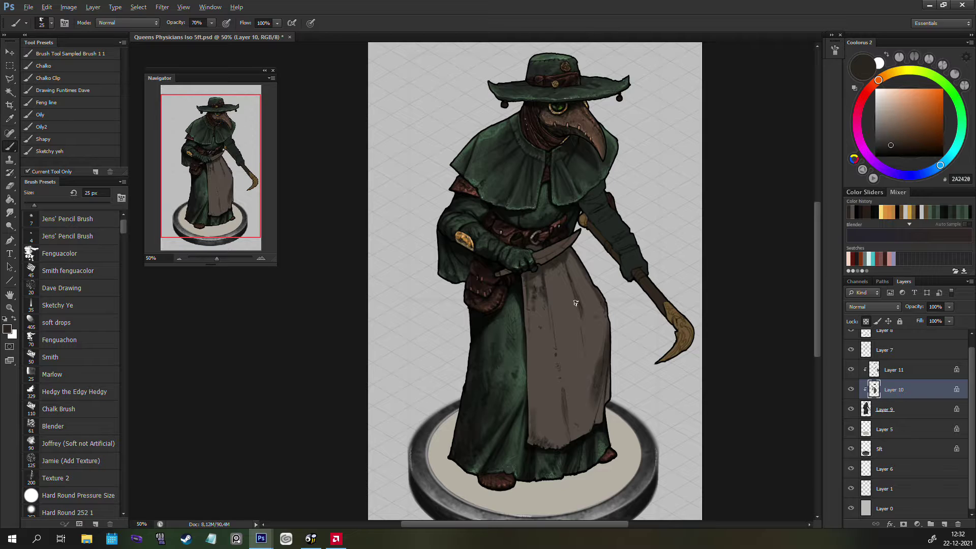
{"action": "left_click", "coordinate": [637, 275], "text": "alt"}
{"action": "key", "text": "ctrl+shift+h"}
Step: Sample a darker apron brown and streak the apron's lower-left edge, then flip the canvas back
{"action": "key", "text": "b"}
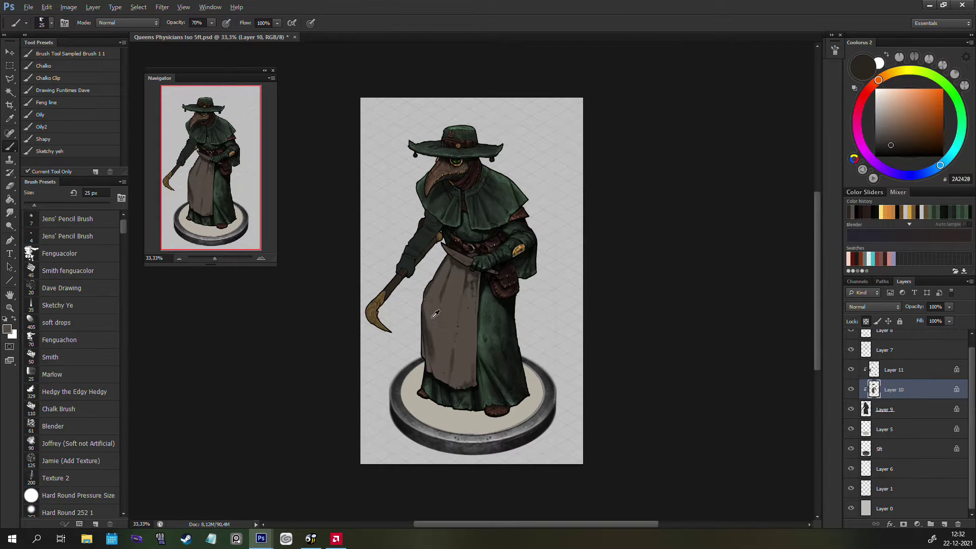
{"action": "left_click", "coordinate": [427, 321], "text": "alt"}
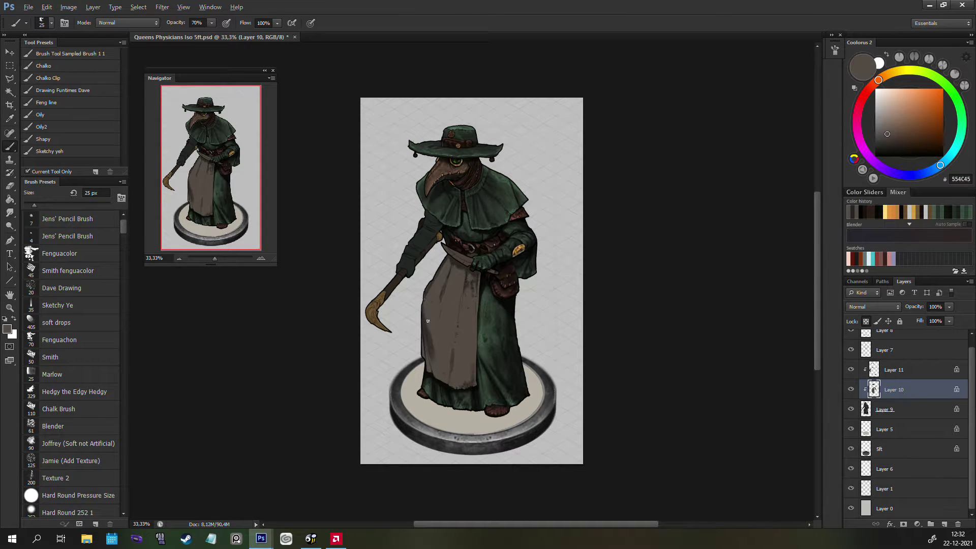
{"action": "left_click", "coordinate": [431, 355], "text": "alt"}
{"action": "mouse_move", "coordinate": [431, 355]}
{"action": "left_mouse_down"}
{"action": "mouse_move", "coordinate": [439, 382]}
{"action": "mouse_move", "coordinate": [428, 371]}
{"action": "left_mouse_up"}
{"action": "key", "text": "z"}
{"action": "left_click", "coordinate": [563, 263], "text": "alt"}
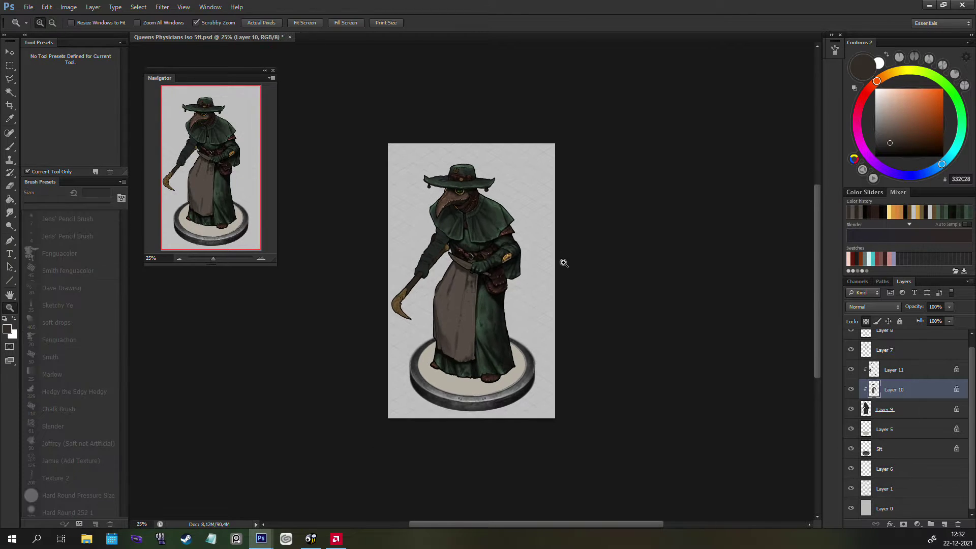
{"action": "key", "text": "ctrl+shift+h"}
Step: Sample the apron's grey-brown and paint a short stroke across the apron with a 20 px brush
{"action": "double_click", "coordinate": [537, 301]}
{"action": "key", "text": "b"}
{"action": "key", "text": "b"}
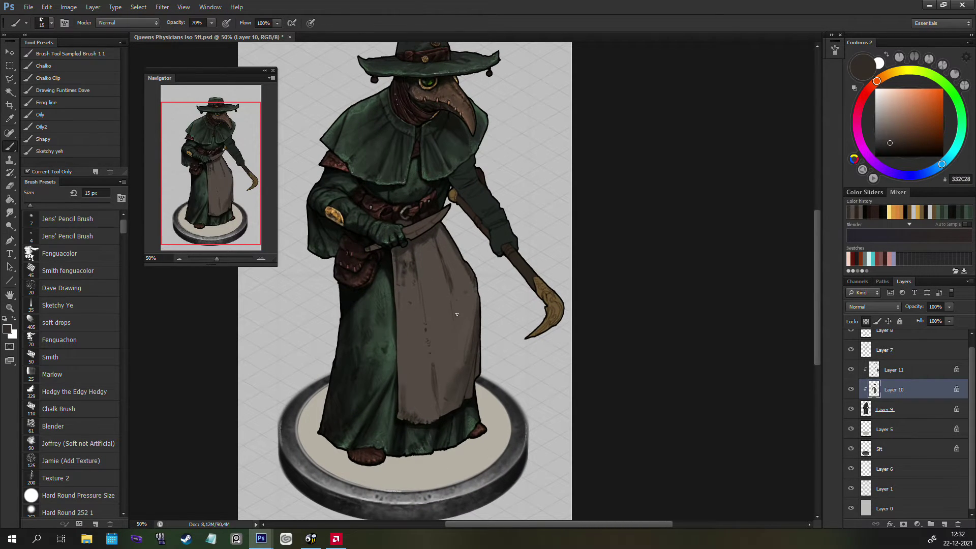
{"action": "left_click", "coordinate": [418, 263], "text": "alt"}
{"action": "key", "text": "bracketright"}
{"action": "key", "text": "bracketright"}
{"action": "key", "text": "bracketright"}
{"action": "key", "text": "bracketright"}
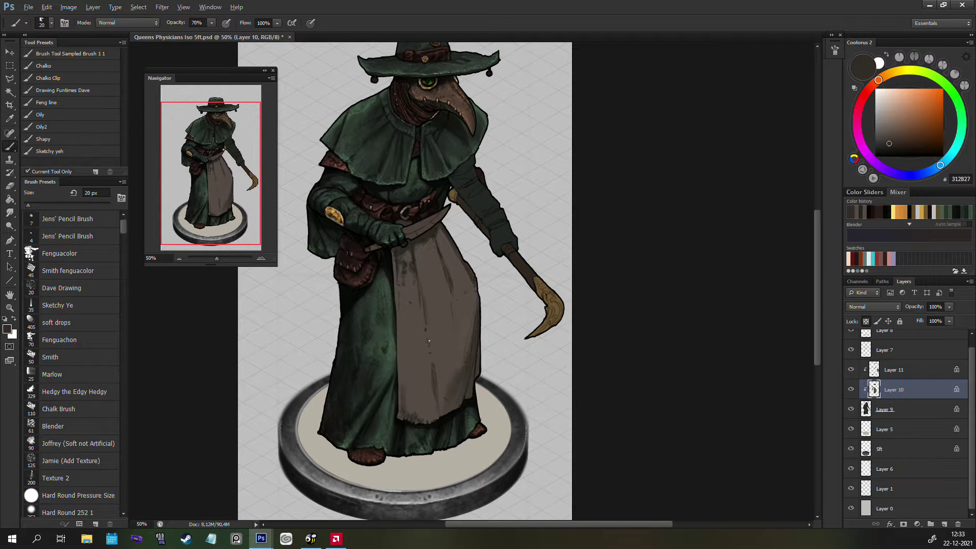
{"action": "key", "text": "bracketleft"}
{"action": "key", "text": "bracketleft"}
{"action": "key", "text": "bracketleft"}
{"action": "key", "text": "bracketright"}
{"action": "left_click", "coordinate": [449, 311], "text": "alt"}
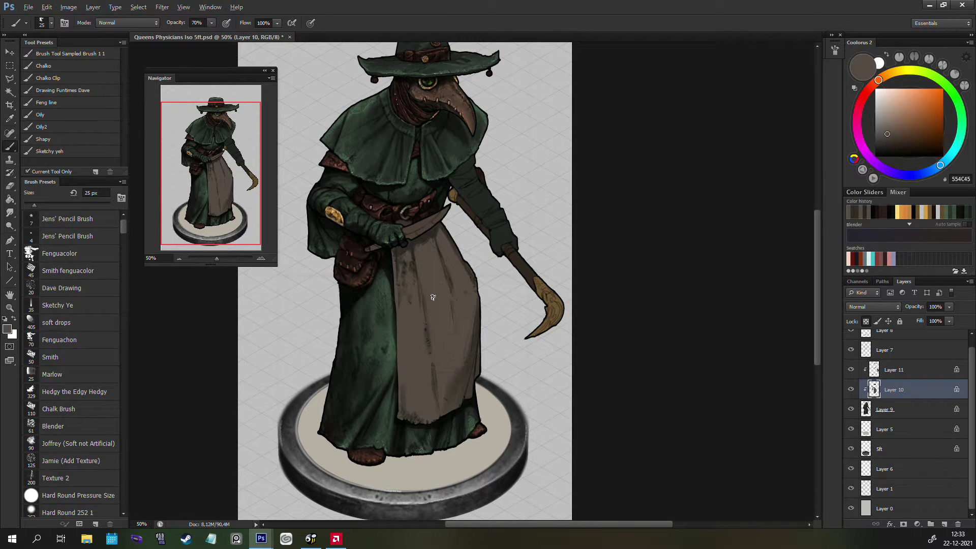
{"action": "key", "text": "bracketright"}
{"action": "key", "text": "bracketright"}
{"action": "key", "text": "bracketright"}
{"action": "key", "text": "bracketleft"}
{"action": "key", "text": "bracketleft"}
{"action": "left_click_drag", "start_coordinate": [512, 292], "coordinate": [524, 294]}
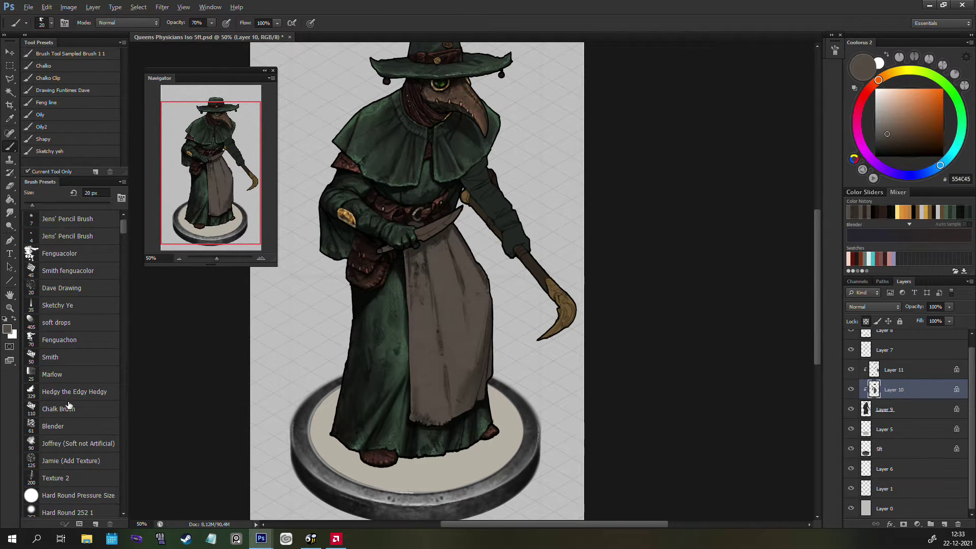
Step: Switch to the Smith textured brush, lighten the grey-brown, and mottle the apron surface
{"action": "left_click", "coordinate": [71, 358]}
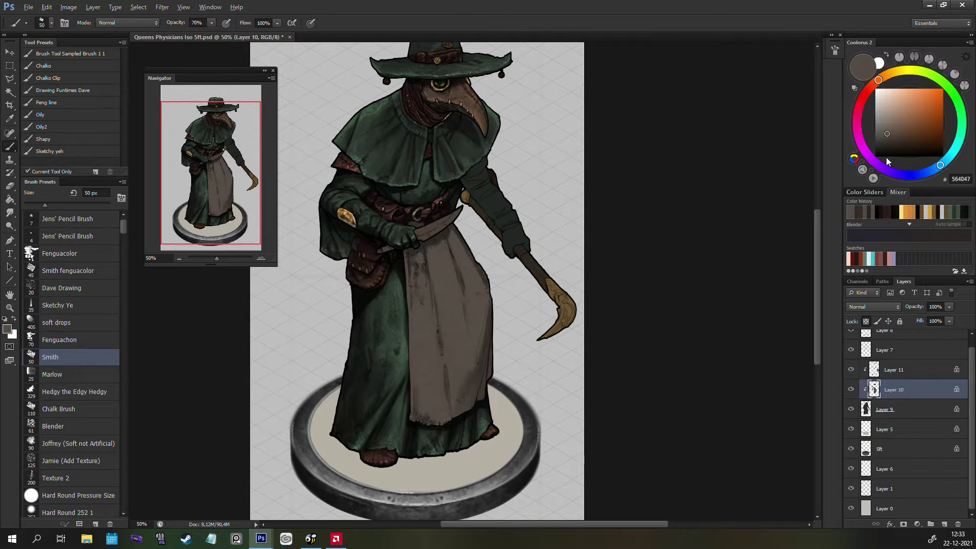
{"action": "left_click", "coordinate": [888, 131]}
{"action": "left_click_drag", "start_coordinate": [889, 130], "coordinate": [892, 125]}
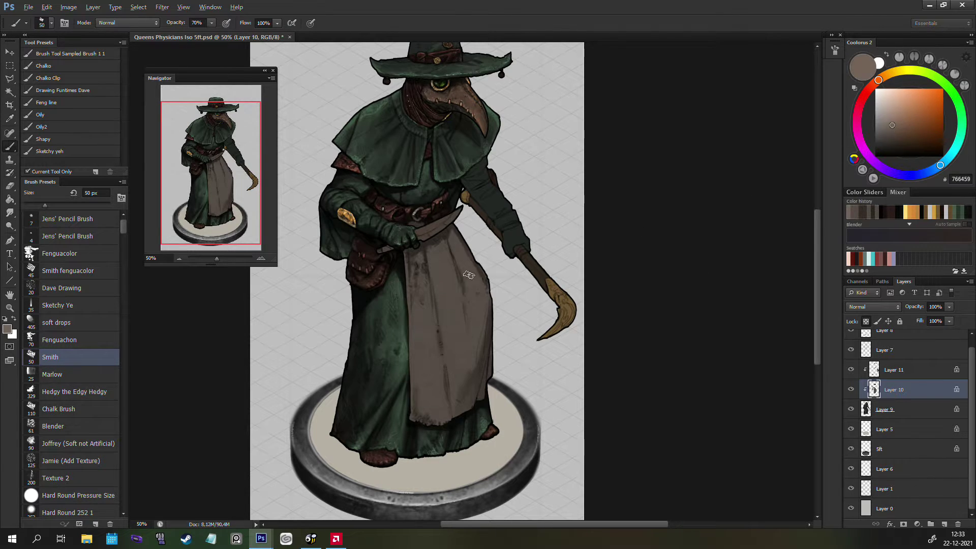
{"action": "key", "text": "bracketleft"}
{"action": "key", "text": "bracketleft"}
{"action": "key", "text": "bracketleft"}
{"action": "key", "text": "bracketleft"}
{"action": "key", "text": "bracketleft"}
{"action": "key", "text": "bracketleft"}
{"action": "key", "text": "bracketleft"}
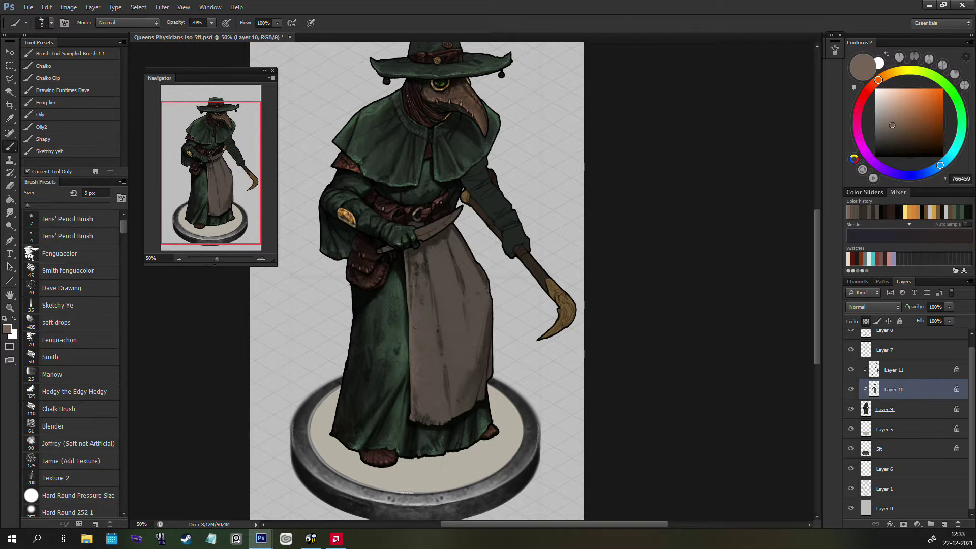
{"action": "key", "text": "bracketright"}
{"action": "key", "text": "bracketright"}
{"action": "key", "text": "bracketleft"}
{"action": "key", "text": "bracketleft"}
{"action": "key", "text": "bracketright"}
{"action": "key", "text": "bracketright"}
{"action": "key", "text": "bracketright"}
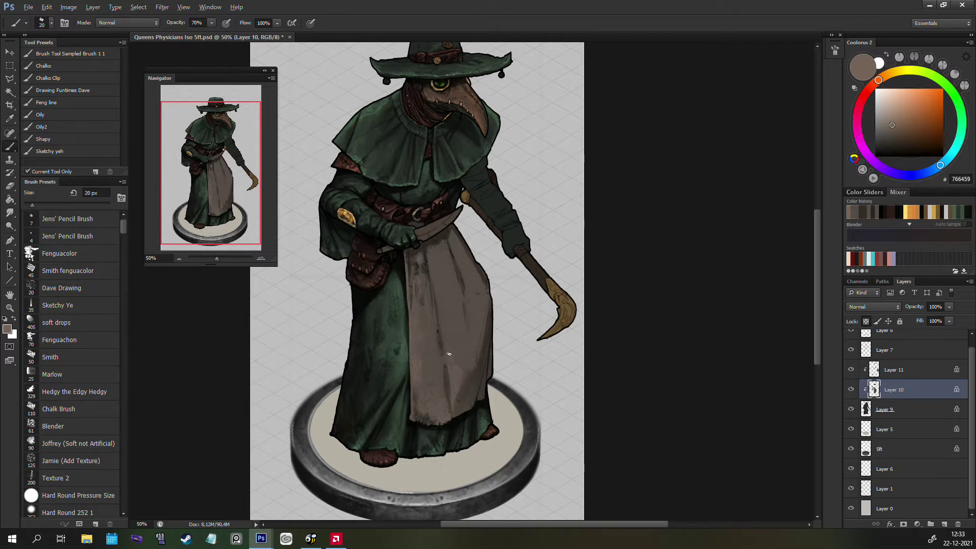
{"action": "key", "text": "bracketleft"}
{"action": "key", "text": "bracketleft"}
{"action": "key", "text": "bracketright"}
{"action": "key", "text": "bracketleft"}
{"action": "key", "text": "bracketleft"}
{"action": "key", "text": "bracketright"}
Step: Mirror the canvas and choose grey-browns from the colour history, sizing the brush down to 10 px
{"action": "key", "text": "ctrl+shift+h"}
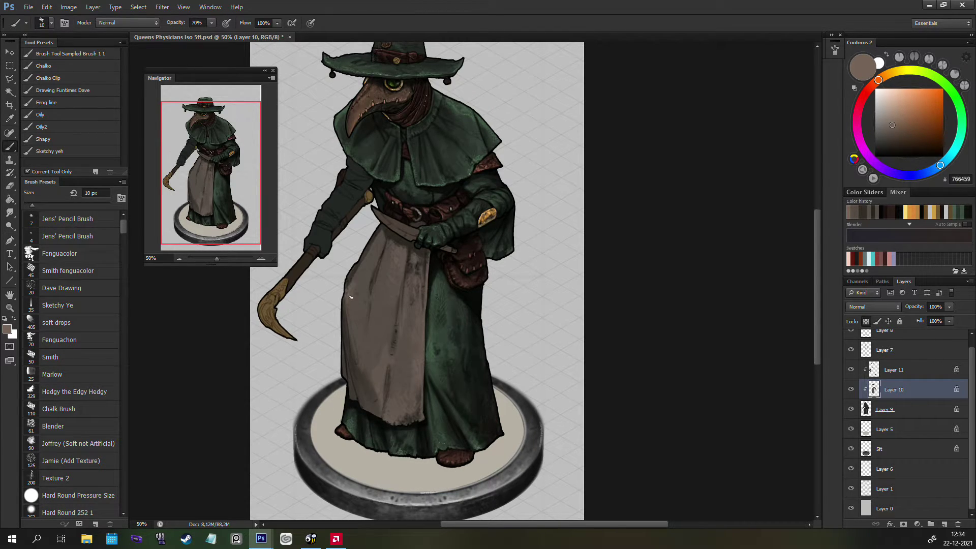
{"action": "key", "text": "bracketright"}
{"action": "key", "text": "bracketleft"}
{"action": "key", "text": "bracketright"}
{"action": "key", "text": "bracketright"}
{"action": "key", "text": "bracketright"}
{"action": "left_click", "coordinate": [386, 304], "text": "alt"}
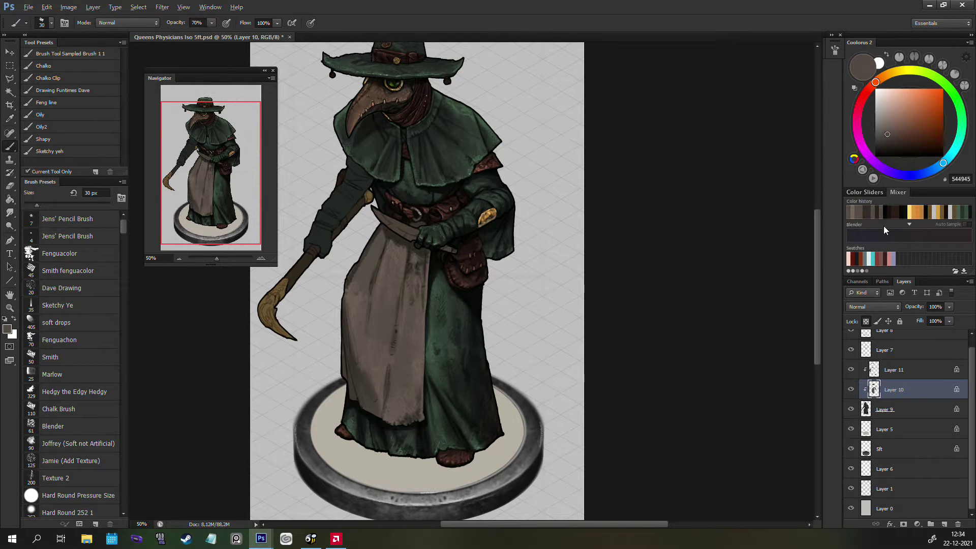
{"action": "left_click", "coordinate": [853, 213]}
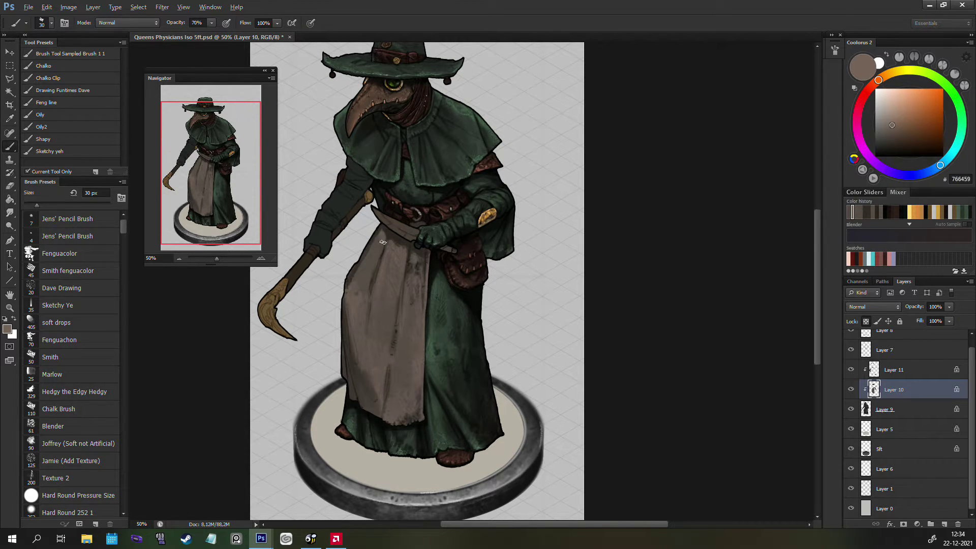
{"action": "key", "text": "bracketright"}
{"action": "key", "text": "bracketright"}
{"action": "key", "text": "bracketleft"}
{"action": "key", "text": "bracketleft"}
{"action": "key", "text": "bracketleft"}
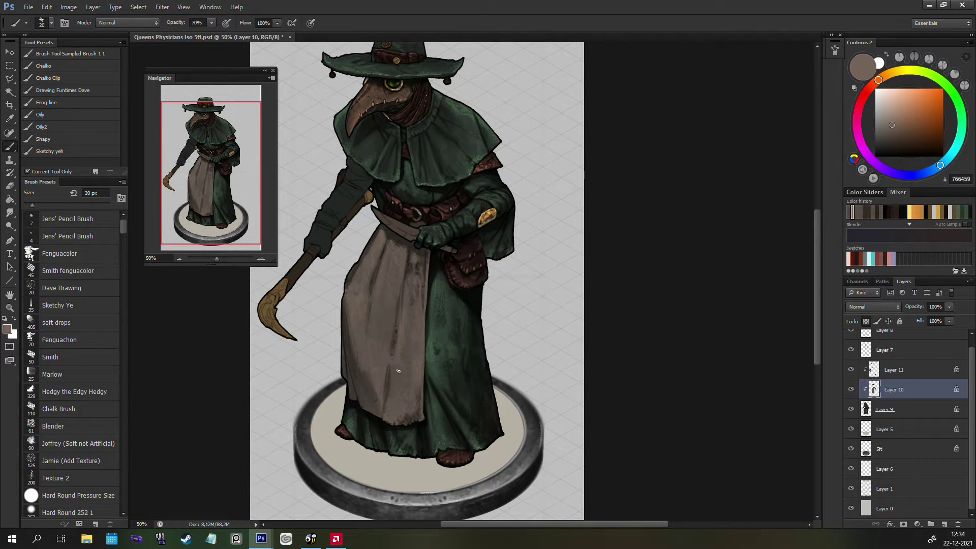
{"action": "key", "text": "bracketleft"}
Step: Sample and darken an apron colour, paint a thin dark line along the apron's edge, and unflip
{"action": "left_click", "coordinate": [414, 337], "text": "alt"}
{"action": "left_click", "coordinate": [380, 334], "text": "alt"}
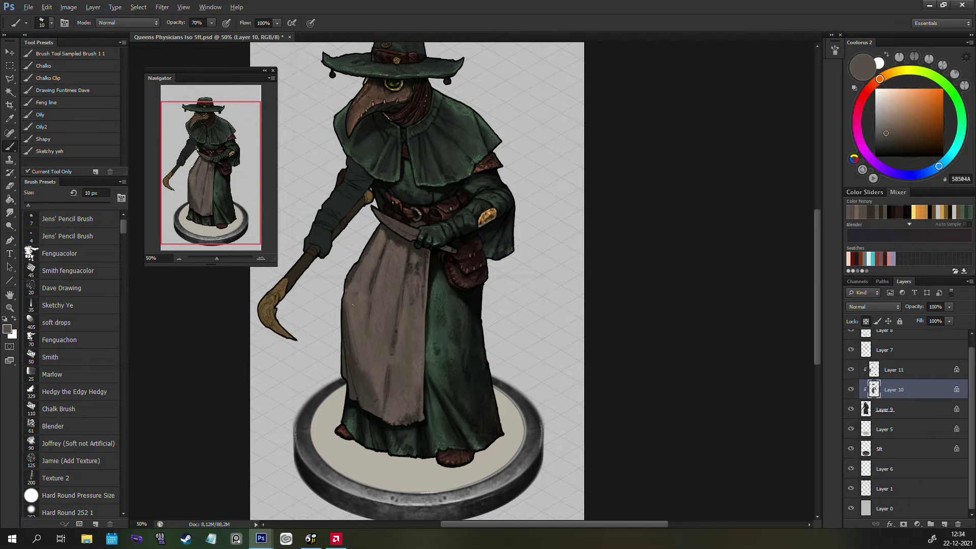
{"action": "left_click", "coordinate": [365, 371], "text": "alt"}
{"action": "key", "text": "bracketright"}
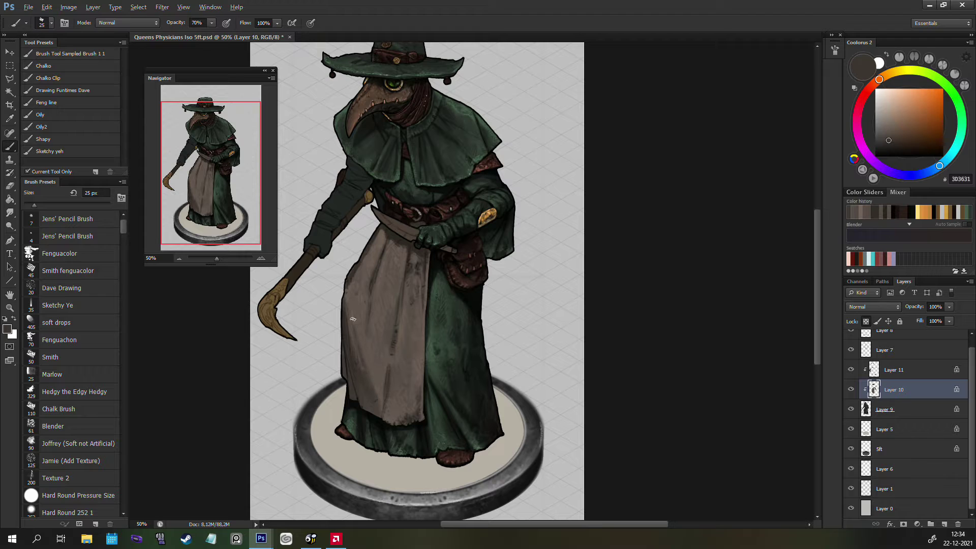
{"action": "left_click", "coordinate": [357, 335], "text": "alt"}
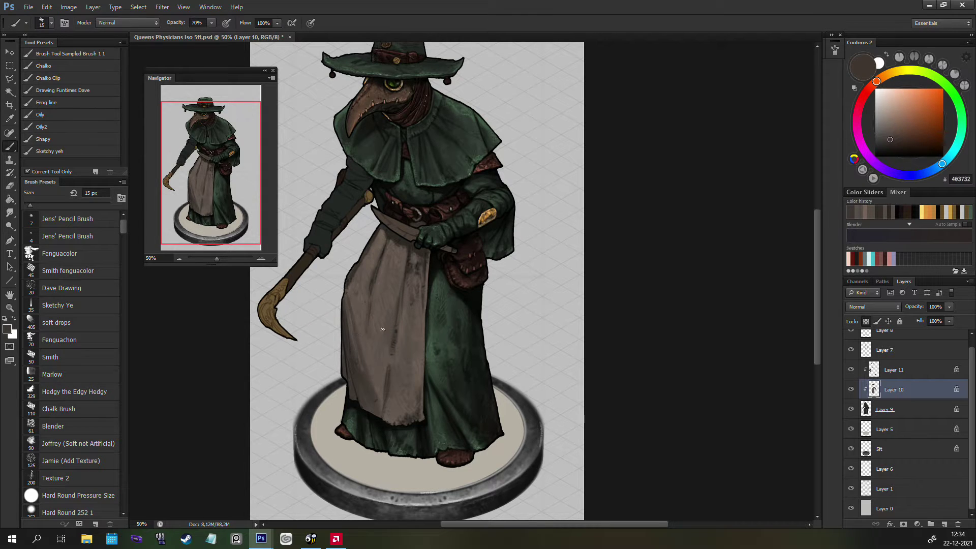
{"action": "key", "text": "bracketleft"}
{"action": "key", "text": "bracketright"}
{"action": "key", "text": "bracketright"}
{"action": "key", "text": "bracketright"}
{"action": "left_click_drag", "start_coordinate": [422, 309], "coordinate": [423, 324]}
{"action": "key", "text": "bracketright"}
{"action": "left_click", "coordinate": [563, 304], "text": "ctrl+alt"}
{"action": "key", "text": "ctrl+shift+h"}
Step: Sample the robe outline colour, darken it to near-black, and dab a small stain near the apron hem
{"action": "left_click", "coordinate": [564, 310], "text": "ctrl"}
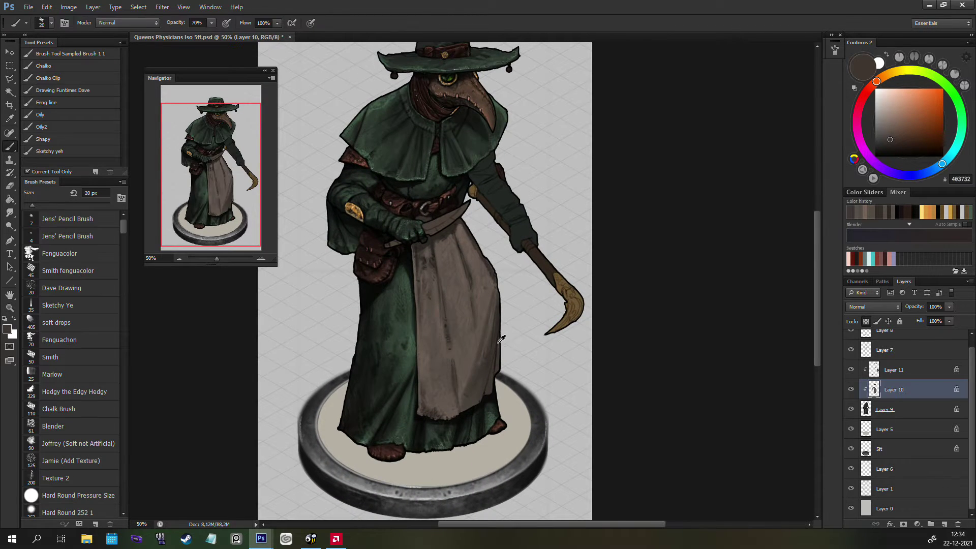
{"action": "left_click", "coordinate": [498, 343], "text": "alt"}
{"action": "key", "text": "bracketright"}
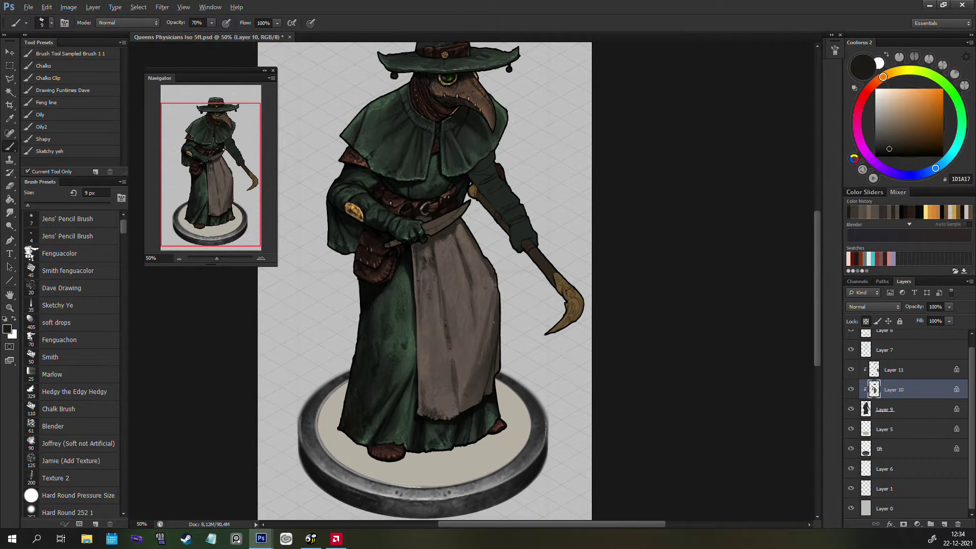
{"action": "key", "text": "bracketleft"}
{"action": "key", "text": "bracketleft"}
{"action": "key", "text": "bracketleft"}
{"action": "key", "text": "bracketleft"}
{"action": "key", "text": "bracketright"}
{"action": "key", "text": "bracketright"}
{"action": "left_click", "coordinate": [902, 153]}
{"action": "left_click", "coordinate": [877, 84]}
{"action": "left_click_drag", "start_coordinate": [877, 84], "coordinate": [875, 87]}
{"action": "left_click", "coordinate": [905, 156]}
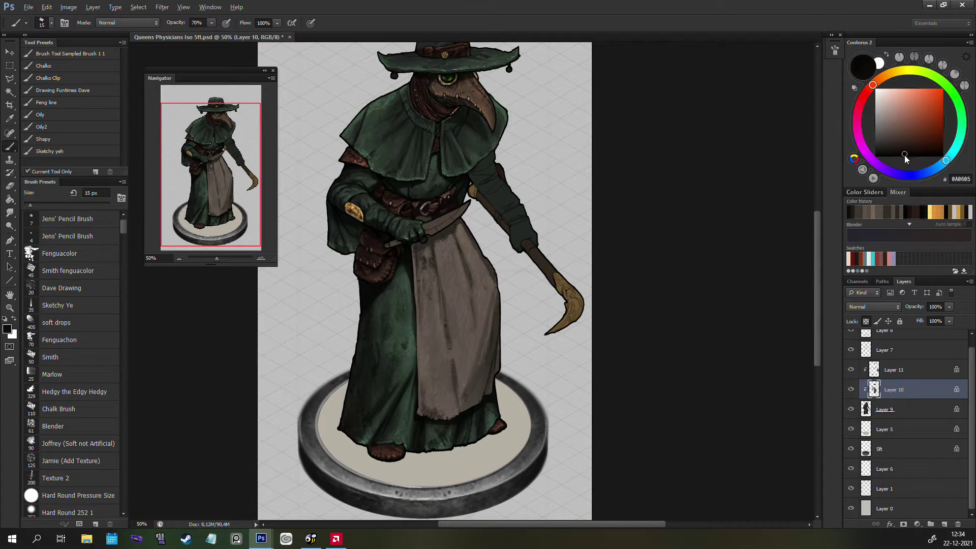
{"action": "left_click_drag", "start_coordinate": [434, 414], "coordinate": [433, 405]}
Step: Fine-tune the near-black and compare brush presets, from Dave Drawing through softer textured ones
{"action": "key", "text": "bracketright"}
{"action": "key", "text": "bracketright"}
{"action": "key", "text": "bracketright"}
{"action": "key", "text": "bracketright"}
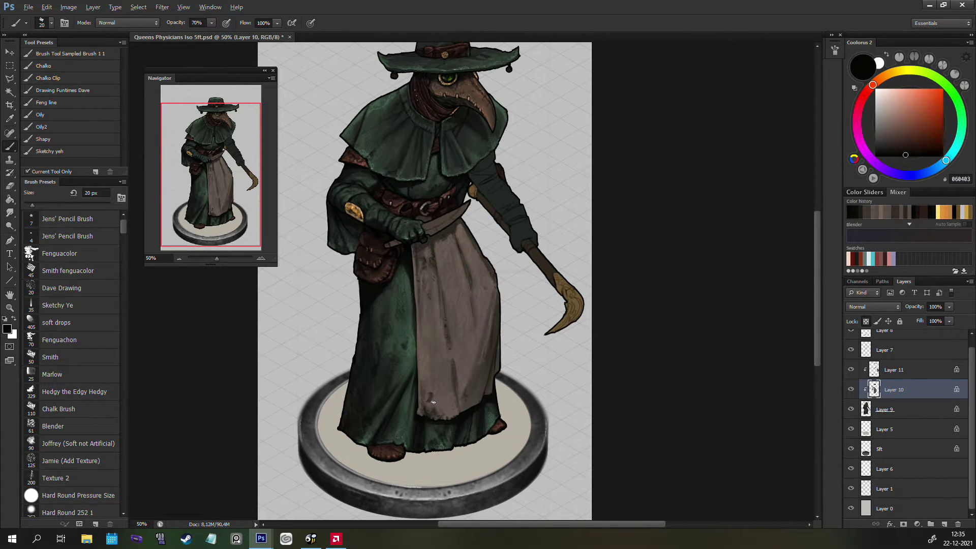
{"action": "left_click", "coordinate": [908, 154]}
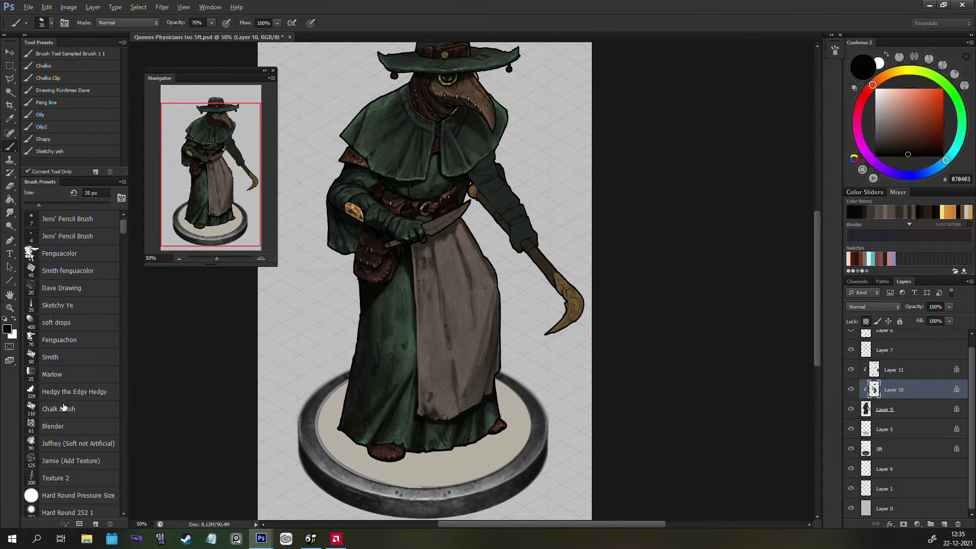
{"action": "left_click", "coordinate": [71, 288]}
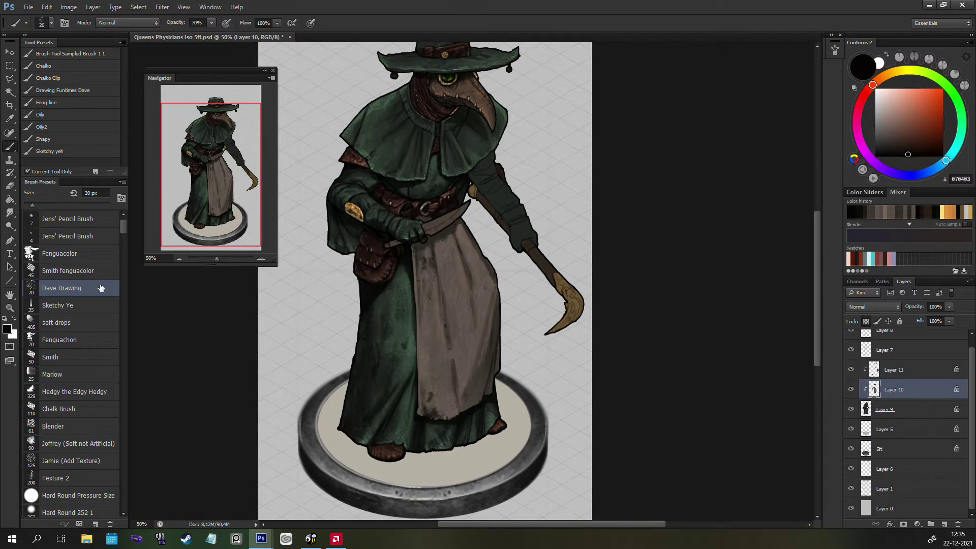
{"action": "left_click", "coordinate": [72, 340]}
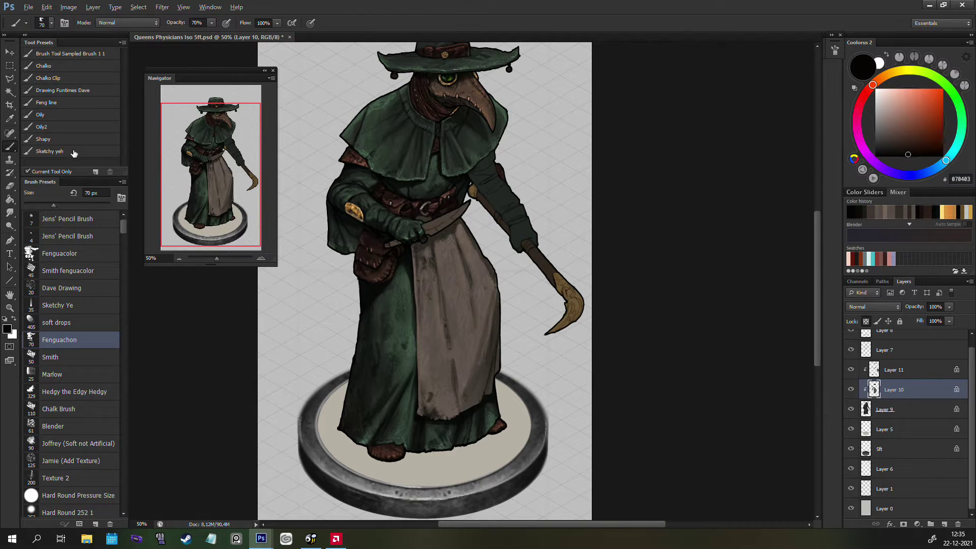
{"action": "left_click", "coordinate": [92, 440]}
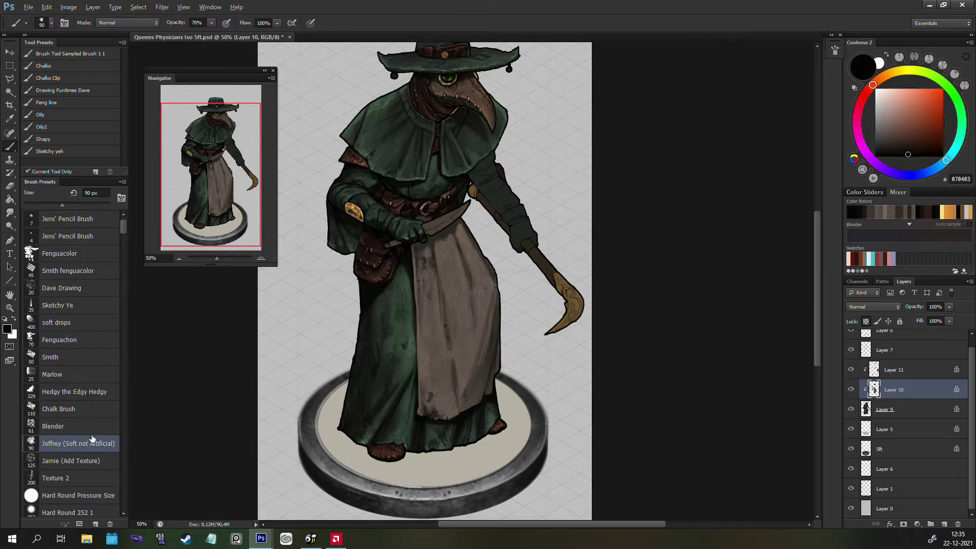
{"action": "left_click", "coordinate": [92, 428]}
Step: Choose the staining brush, shift to a very dark red, and paint broad stains on the lower hem
{"action": "left_click", "coordinate": [76, 254]}
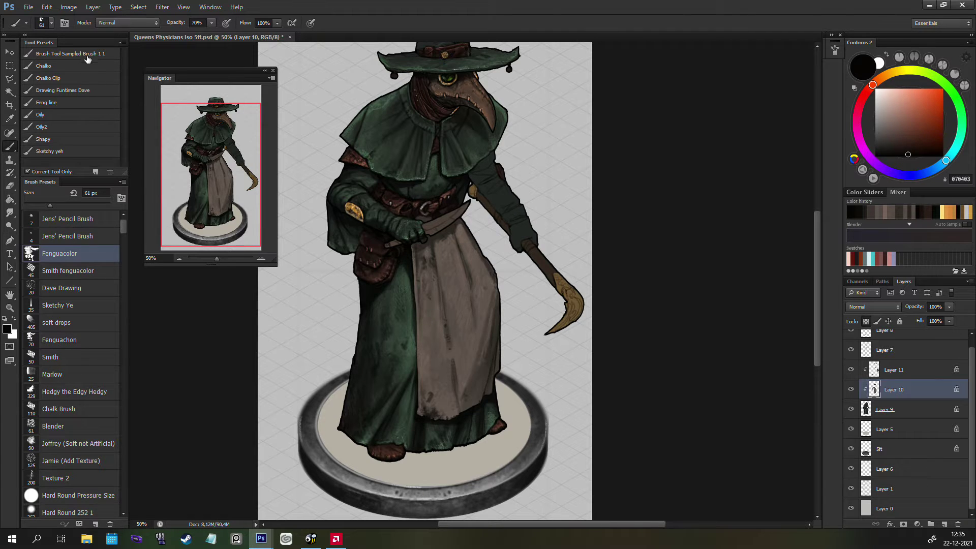
{"action": "key", "text": "bracketright"}
{"action": "key", "text": "bracketright"}
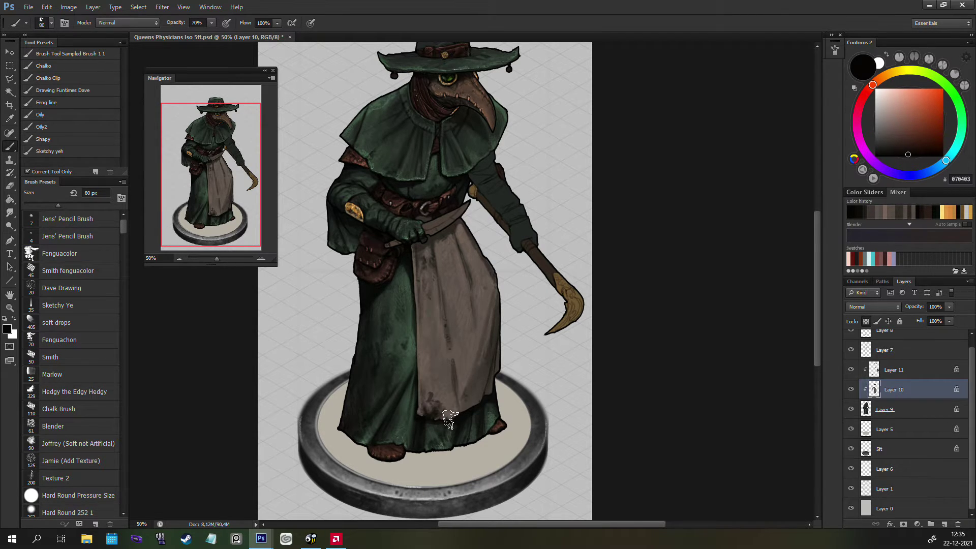
{"action": "key", "text": "bracketleft"}
{"action": "key", "text": "bracketleft"}
{"action": "left_click_drag", "start_coordinate": [873, 85], "coordinate": [866, 93]}
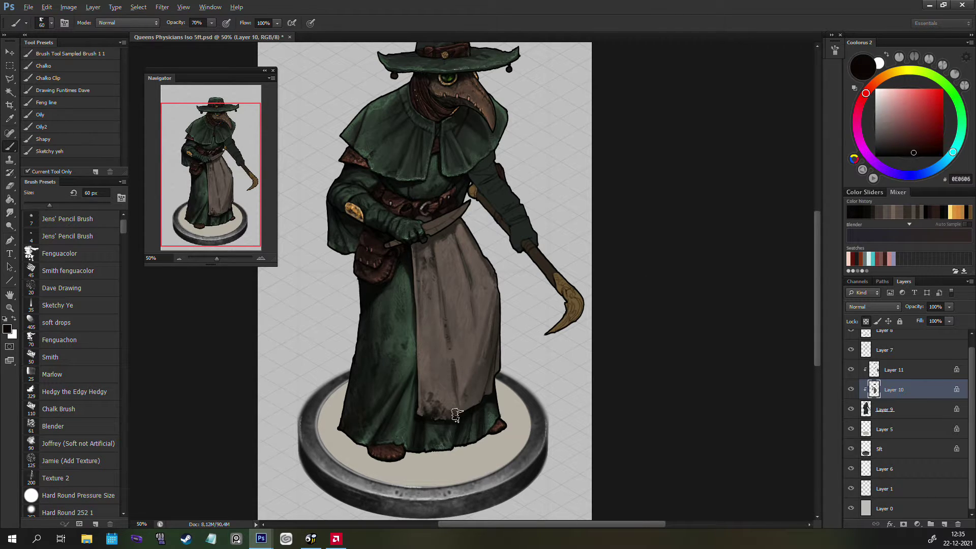
{"action": "key", "text": "bracketright"}
{"action": "key", "text": "bracketright"}
{"action": "mouse_move", "coordinate": [438, 392]}
{"action": "left_mouse_down"}
{"action": "mouse_move", "coordinate": [443, 309]}
{"action": "mouse_move", "coordinate": [432, 400]}
{"action": "mouse_move", "coordinate": [445, 409]}
{"action": "mouse_move", "coordinate": [447, 343]}
{"action": "mouse_move", "coordinate": [446, 422]}
{"action": "mouse_move", "coordinate": [434, 421]}
{"action": "mouse_move", "coordinate": [449, 416]}
{"action": "mouse_move", "coordinate": [419, 402]}
{"action": "mouse_move", "coordinate": [418, 379]}
{"action": "mouse_move", "coordinate": [420, 401]}
{"action": "left_mouse_up"}
Step: Add smaller dark red stains on the apron, a fainter lighter-red stain, and a short edge stroke
{"action": "key", "text": "bracketleft"}
{"action": "key", "text": "bracketleft"}
{"action": "key", "text": "bracketleft"}
{"action": "key", "text": "bracketleft"}
{"action": "key", "text": "bracketleft"}
{"action": "key", "text": "bracketleft"}
{"action": "key", "text": "bracketleft"}
{"action": "key", "text": "bracketleft"}
{"action": "key", "text": "bracketleft"}
{"action": "key", "text": "bracketleft"}
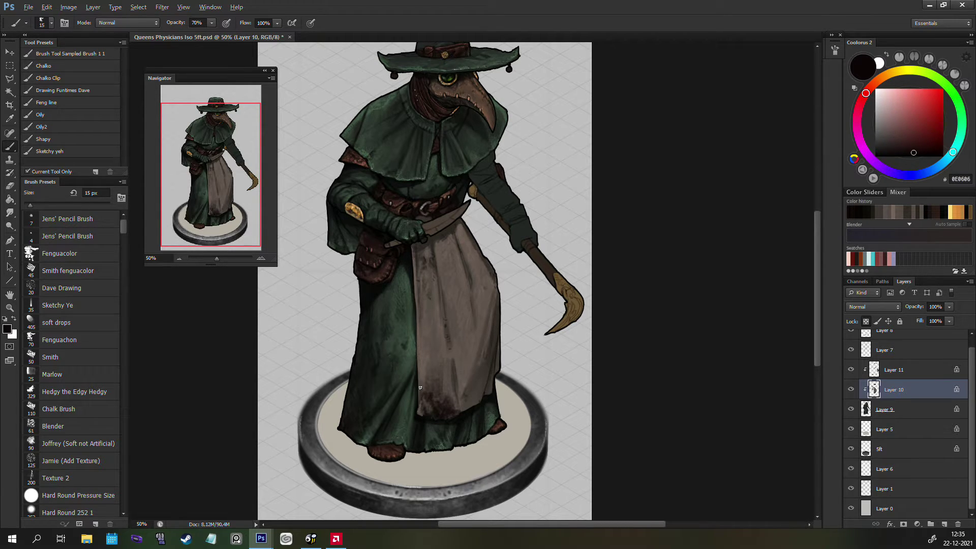
{"action": "key", "text": "bracketleft"}
{"action": "key", "text": "bracketleft"}
{"action": "key", "text": "bracketleft"}
{"action": "key", "text": "bracketleft"}
{"action": "key", "text": "bracketright"}
{"action": "key", "text": "bracketright"}
{"action": "key", "text": "bracketright"}
{"action": "key", "text": "bracketright"}
{"action": "key", "text": "bracketright"}
{"action": "key", "text": "bracketright"}
{"action": "key", "text": "bracketright"}
{"action": "key", "text": "bracketright"}
{"action": "key", "text": "bracketright"}
{"action": "key", "text": "bracketright"}
{"action": "key", "text": "bracketright"}
{"action": "key", "text": "bracketright"}
{"action": "key", "text": "bracketleft"}
{"action": "key", "text": "bracketleft"}
{"action": "key", "text": "bracketleft"}
{"action": "key", "text": "bracketleft"}
{"action": "key", "text": "bracketleft"}
{"action": "key", "text": "bracketleft"}
{"action": "key", "text": "bracketleft"}
{"action": "key", "text": "bracketleft"}
{"action": "key", "text": "bracketleft"}
{"action": "key", "text": "bracketleft"}
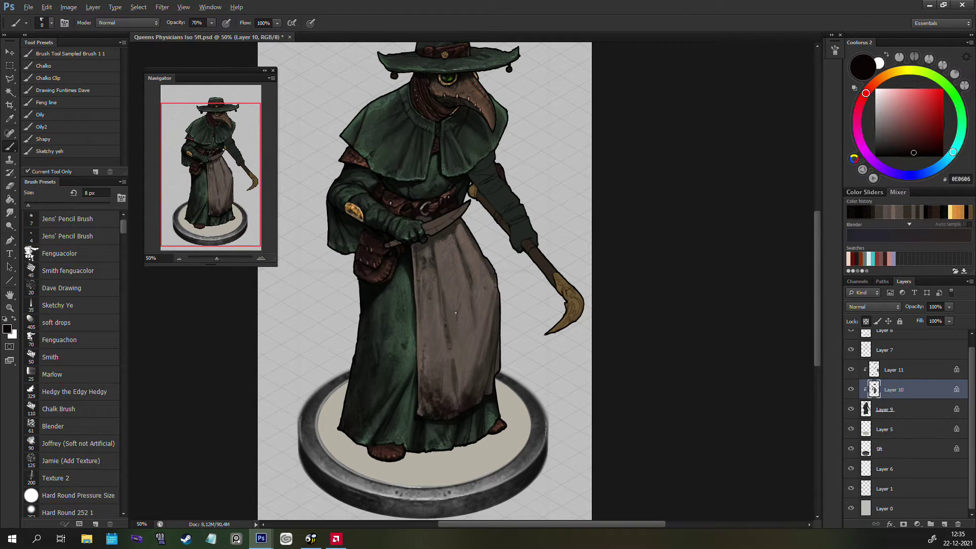
{"action": "left_click_drag", "start_coordinate": [454, 316], "coordinate": [452, 338]}
{"action": "key", "text": "bracketright"}
{"action": "key", "text": "bracketright"}
{"action": "key", "text": "bracketright"}
{"action": "key", "text": "bracketright"}
{"action": "key", "text": "bracketright"}
{"action": "key", "text": "bracketright"}
{"action": "key", "text": "bracketright"}
{"action": "key", "text": "bracketright"}
{"action": "key", "text": "bracketright"}
{"action": "key", "text": "bracketright"}
{"action": "left_click_drag", "start_coordinate": [916, 154], "coordinate": [922, 149]}
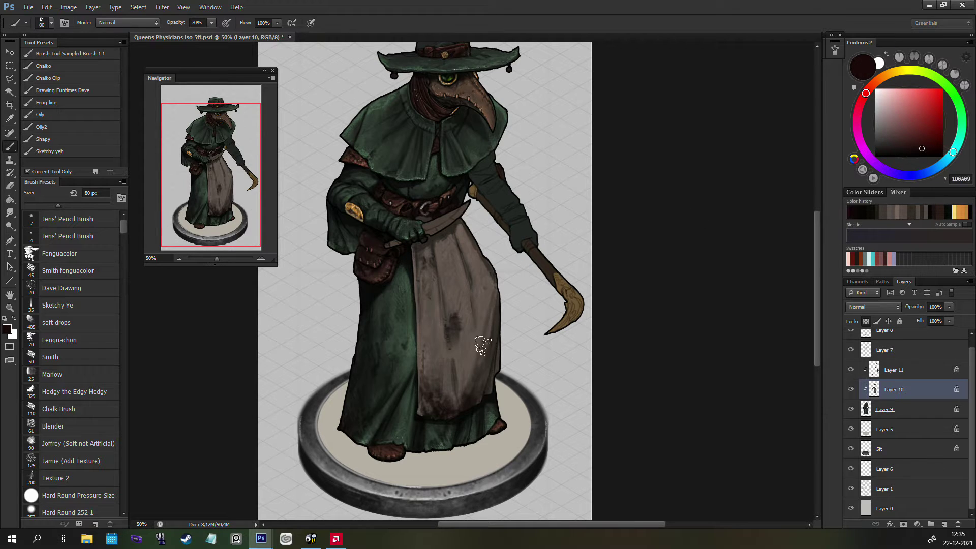
{"action": "key", "text": "bracketright"}
{"action": "left_click_drag", "start_coordinate": [460, 335], "coordinate": [460, 382]}
{"action": "key", "text": "bracketleft"}
{"action": "key", "text": "bracketleft"}
{"action": "key", "text": "bracketleft"}
{"action": "key", "text": "bracketleft"}
{"action": "key", "text": "bracketleft"}
{"action": "key", "text": "bracketleft"}
{"action": "key", "text": "bracketleft"}
{"action": "key", "text": "bracketleft"}
{"action": "key", "text": "bracketleft"}
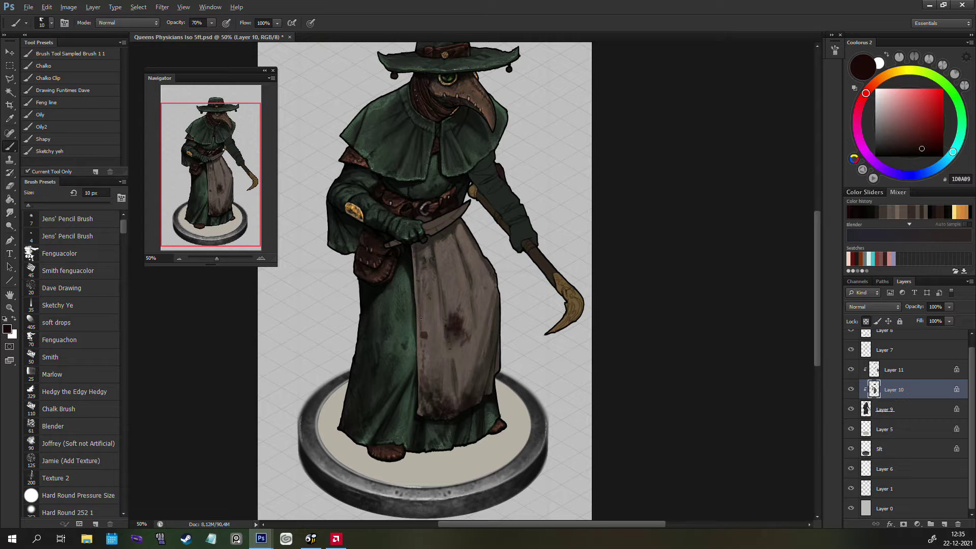
{"action": "left_click_drag", "start_coordinate": [426, 329], "coordinate": [420, 313]}
Step: Paint grime streaks down the apron and into its upper-left corner below the hand
{"action": "key", "text": "bracketright"}
{"action": "key", "text": "bracketright"}
{"action": "key", "text": "bracketright"}
{"action": "key", "text": "bracketleft"}
{"action": "key", "text": "bracketleft"}
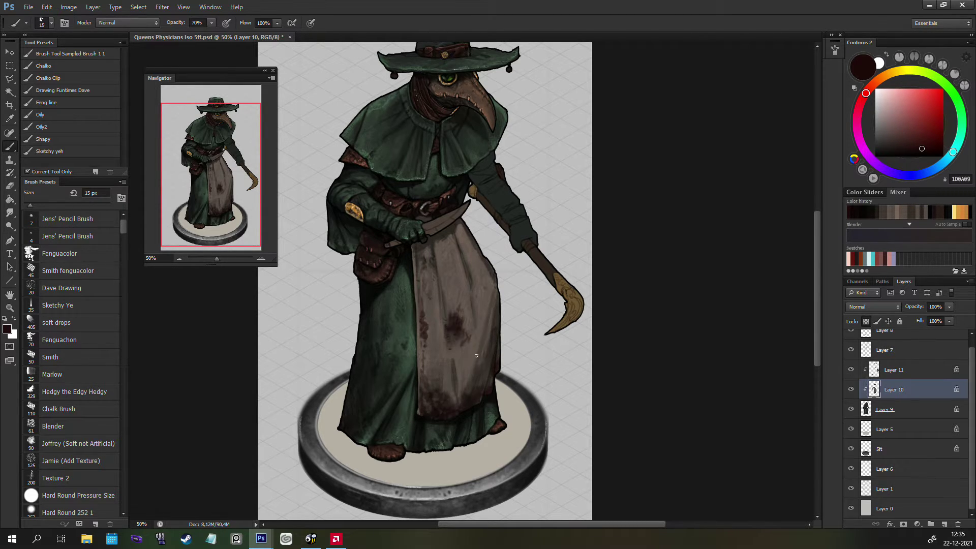
{"action": "key", "text": "bracketleft"}
{"action": "key", "text": "bracketright"}
{"action": "key", "text": "bracketright"}
{"action": "mouse_move", "coordinate": [451, 243]}
{"action": "left_mouse_down"}
{"action": "mouse_move", "coordinate": [445, 271]}
{"action": "mouse_move", "coordinate": [451, 291]}
{"action": "mouse_move", "coordinate": [450, 261]}
{"action": "mouse_move", "coordinate": [457, 305]}
{"action": "left_mouse_up"}
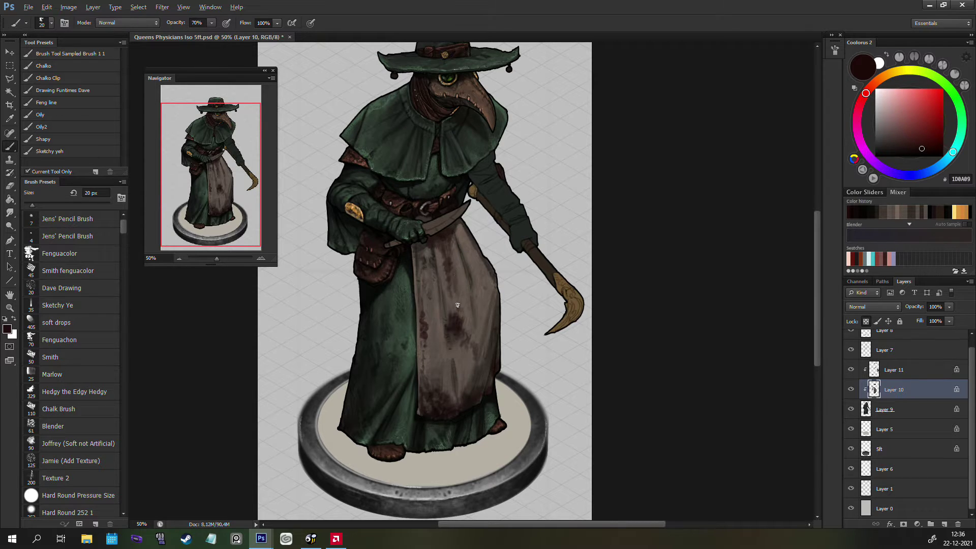
{"action": "key", "text": "bracketright"}
{"action": "mouse_move", "coordinate": [419, 244]}
{"action": "left_mouse_down"}
{"action": "mouse_move", "coordinate": [420, 259]}
{"action": "mouse_move", "coordinate": [460, 243]}
{"action": "mouse_move", "coordinate": [461, 226]}
{"action": "mouse_move", "coordinate": [475, 246]}
{"action": "mouse_move", "coordinate": [449, 231]}
{"action": "left_mouse_up"}
Step: Pick a darker brownish-black, then a dark red-brown, while checking the figure mirrored
{"action": "left_click", "coordinate": [927, 153]}
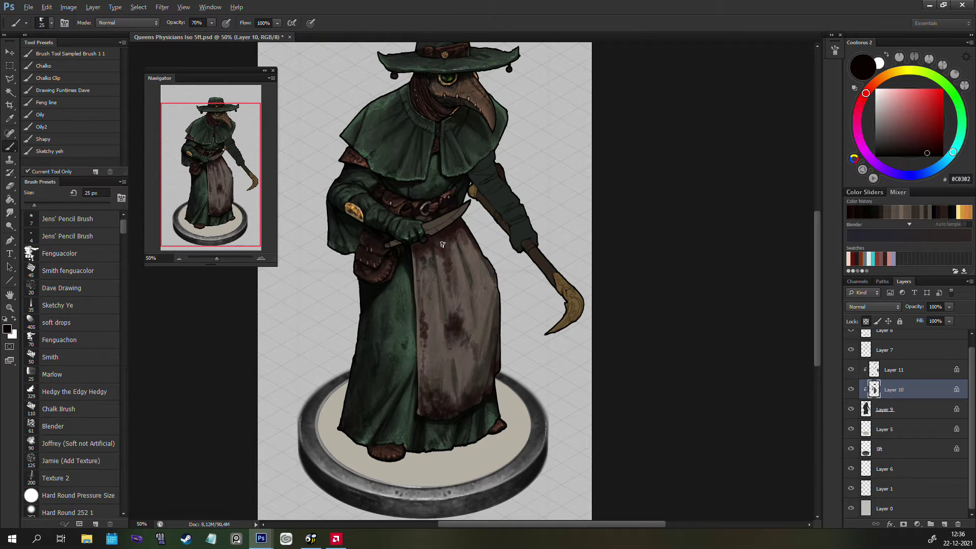
{"action": "key", "text": "bracketright"}
{"action": "key", "text": "bracketleft"}
{"action": "key", "text": "bracketleft"}
{"action": "key", "text": "bracketleft"}
{"action": "left_click", "coordinate": [549, 229], "text": "alt"}
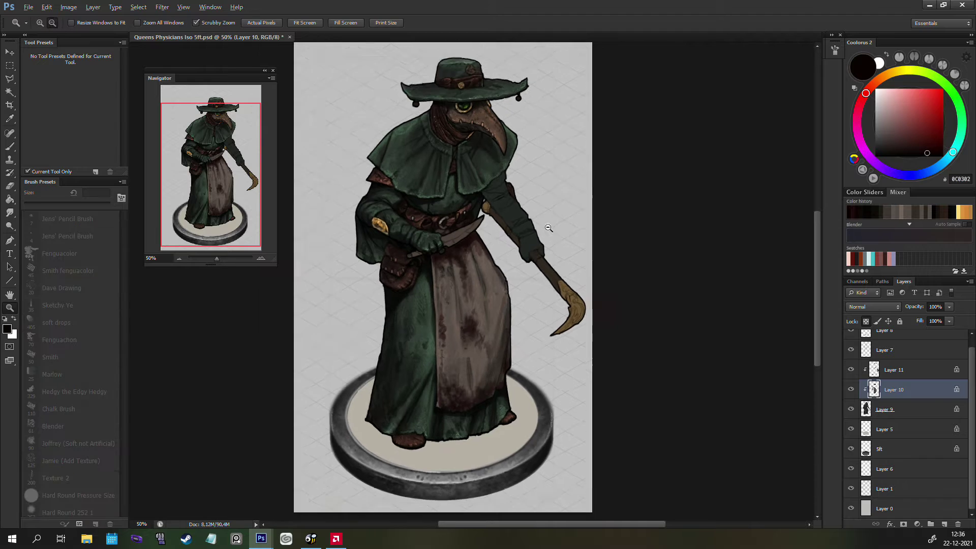
{"action": "key", "text": "ctrl+shift+h"}
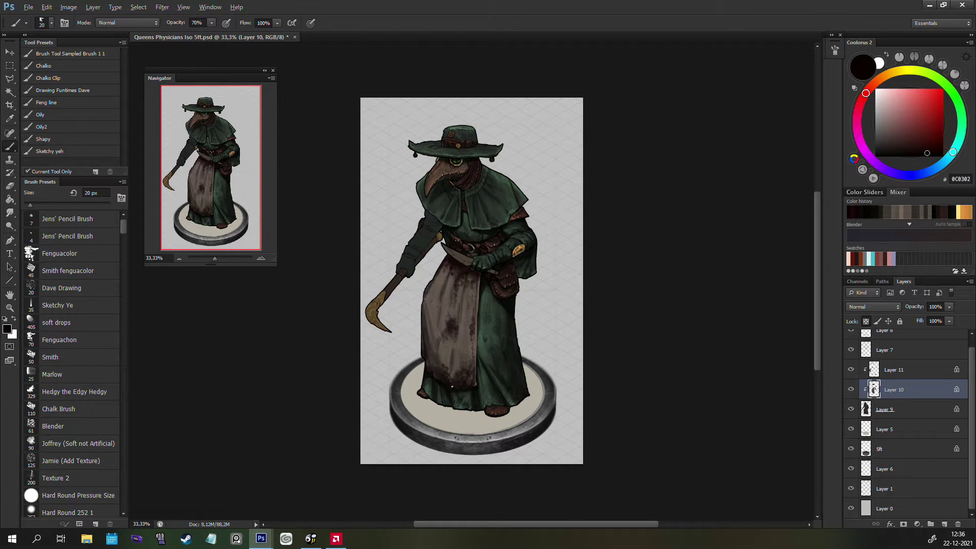
{"action": "left_click_drag", "start_coordinate": [927, 152], "coordinate": [934, 149]}
{"action": "key", "text": "bracketleft"}
{"action": "key", "text": "bracketleft"}
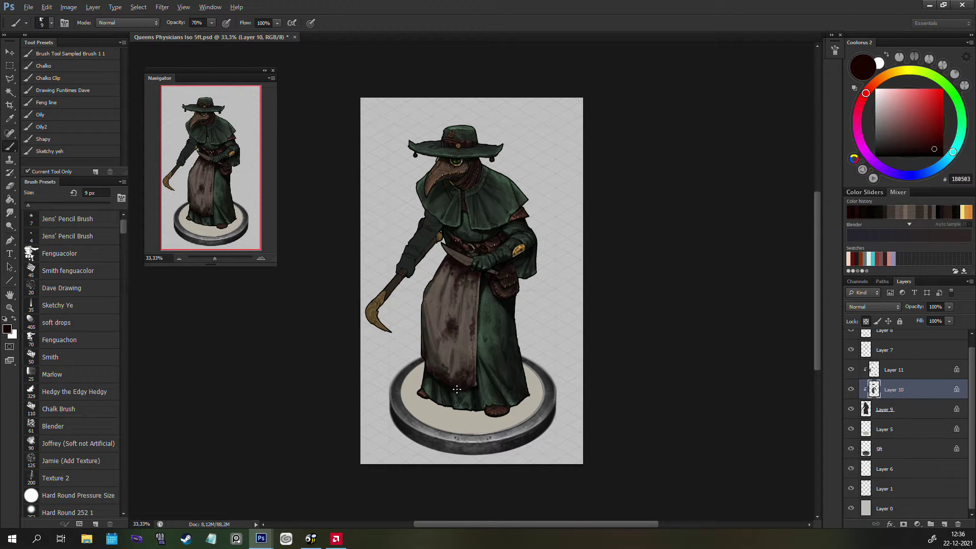
{"action": "key", "text": "bracketright"}
{"action": "key", "text": "bracketright"}
{"action": "key", "text": "bracketright"}
{"action": "key", "text": "ctrl+shift+h"}
{"action": "left_click", "coordinate": [523, 279], "text": "ctrl"}
Step: Sample the apron, switch to the Oily2 brush and paint lighter grey-brown cloth tones
{"action": "left_click_drag", "start_coordinate": [554, 331], "coordinate": [608, 303]}
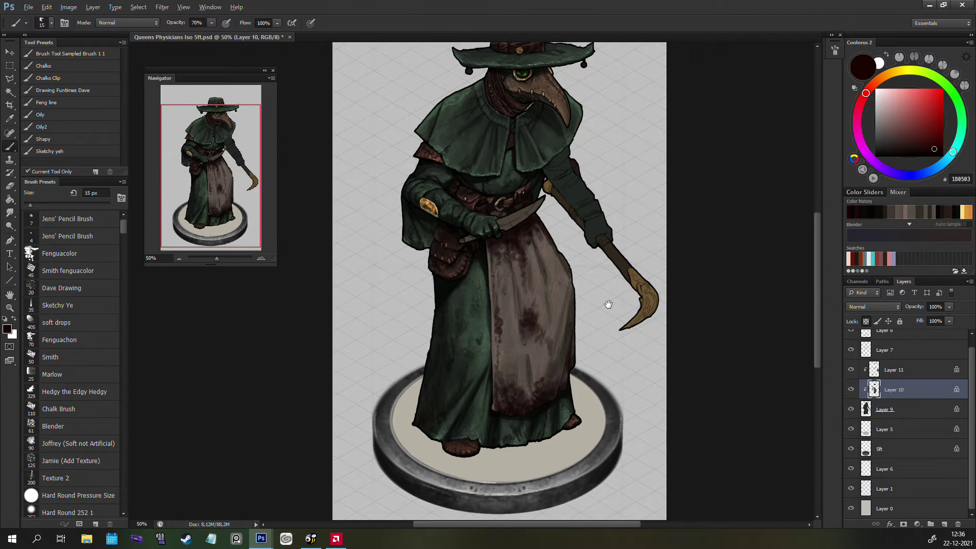
{"action": "left_click", "coordinate": [558, 290], "text": "alt"}
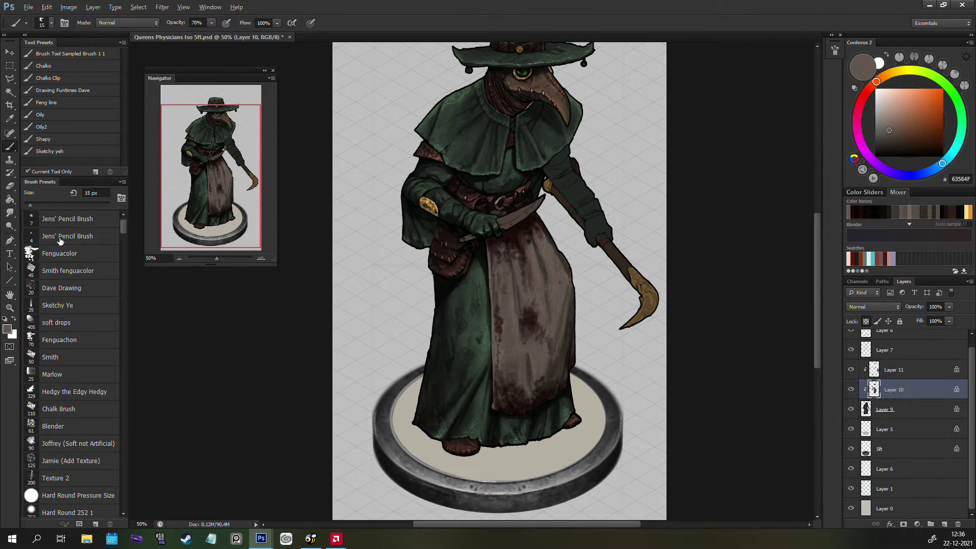
{"action": "left_click", "coordinate": [56, 356]}
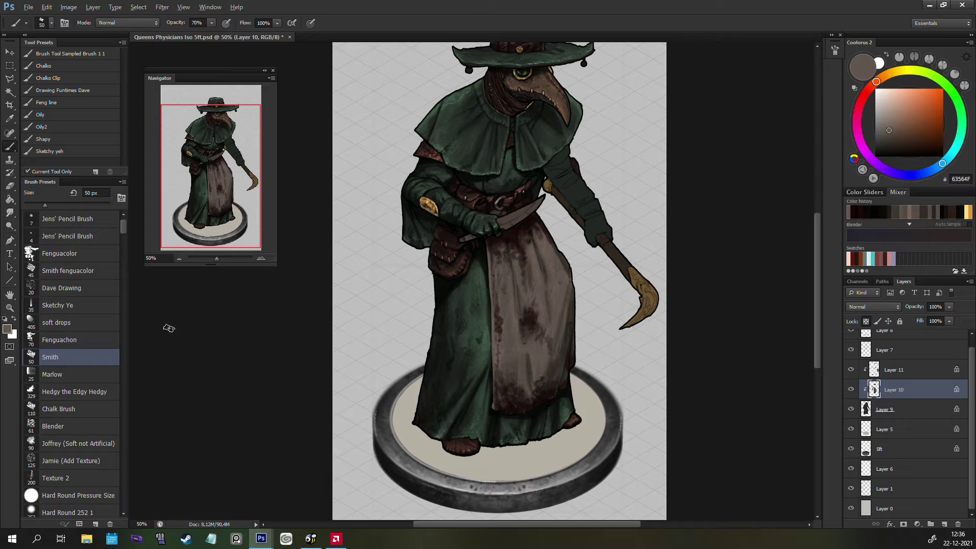
{"action": "left_click", "coordinate": [56, 127]}
{"action": "left_click", "coordinate": [542, 351], "text": "alt"}
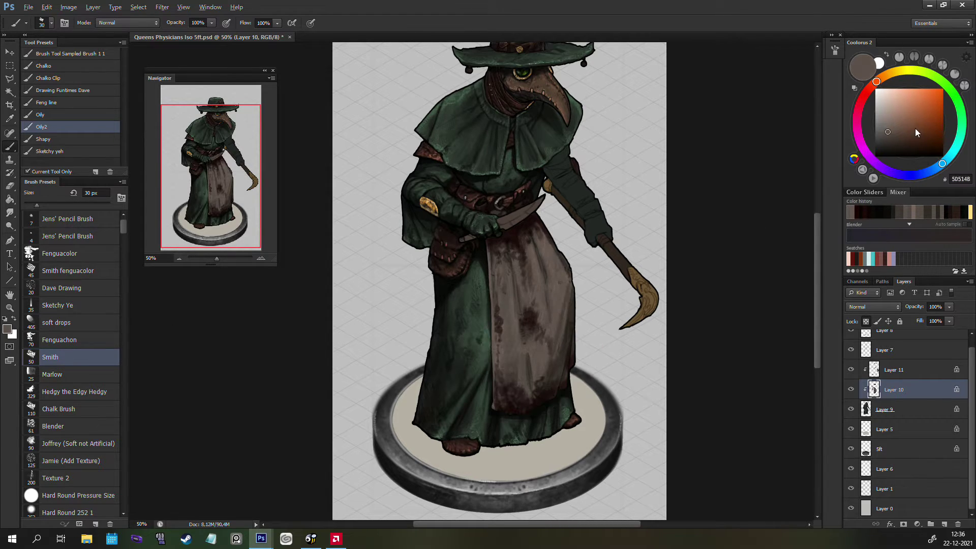
{"action": "left_click_drag", "start_coordinate": [887, 130], "coordinate": [893, 120]}
{"action": "left_click", "coordinate": [880, 79]}
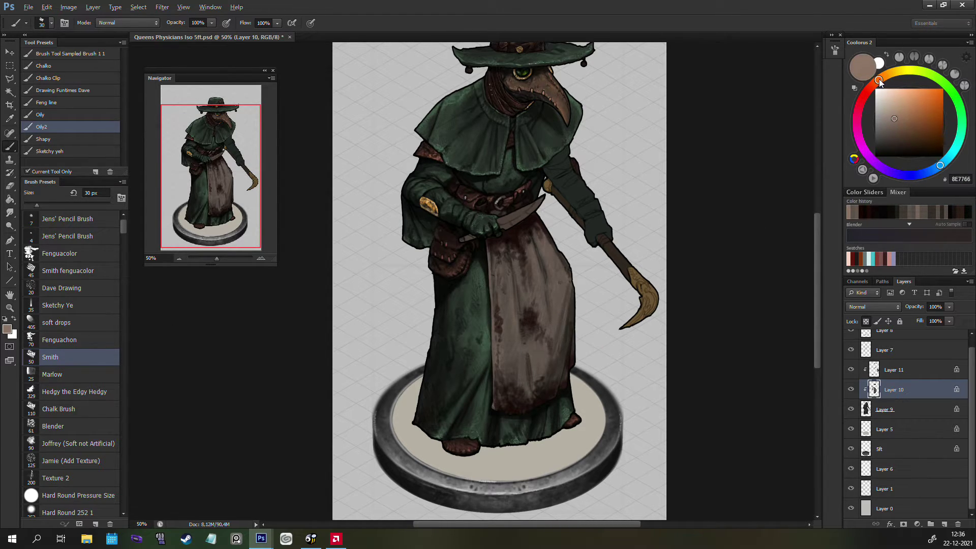
{"action": "key", "text": "bracketleft"}
{"action": "key", "text": "bracketleft"}
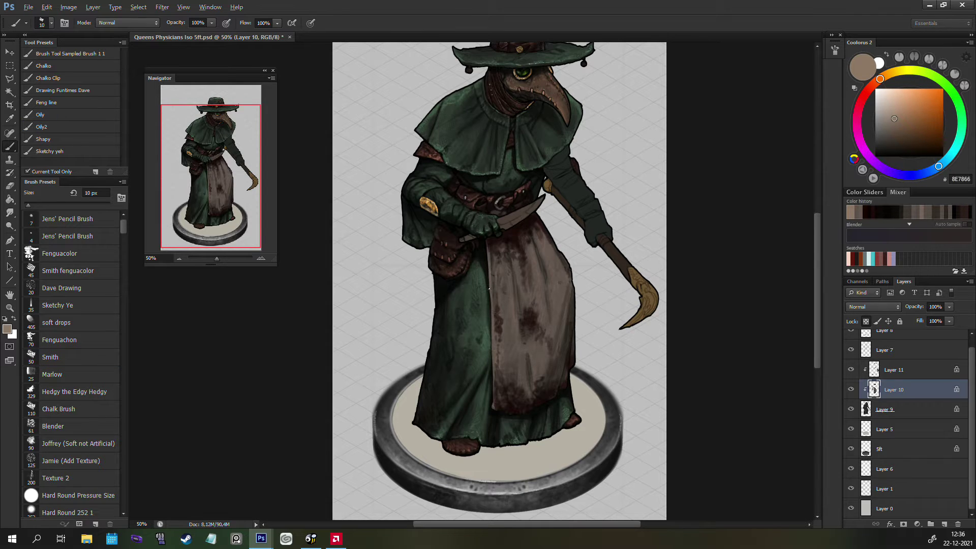
{"action": "key", "text": "bracketright"}
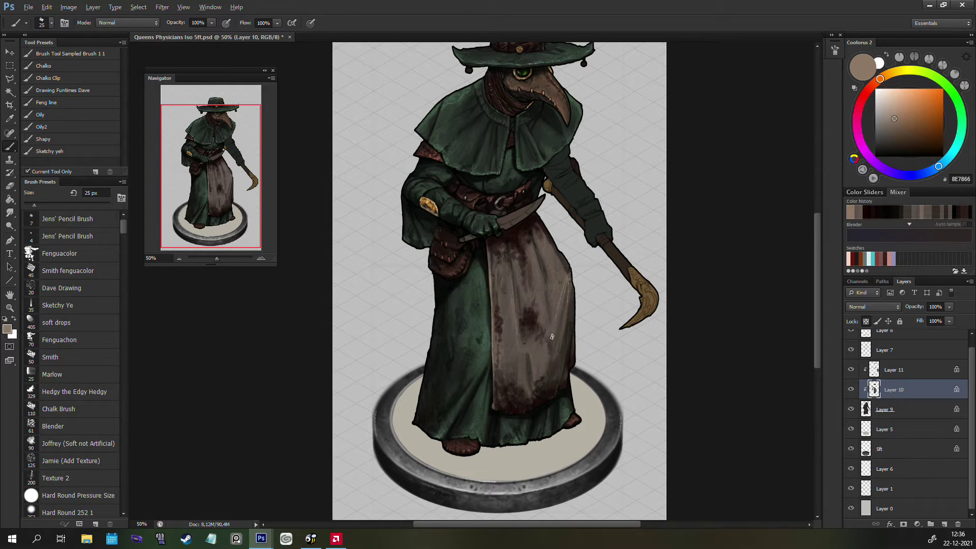
{"action": "key", "text": "bracketleft"}
Step: Blend the apron's dark stains into the fabric with the mixer brush, then hide the knife-and-scythe colour to compare
{"action": "key", "text": "shift+b"}
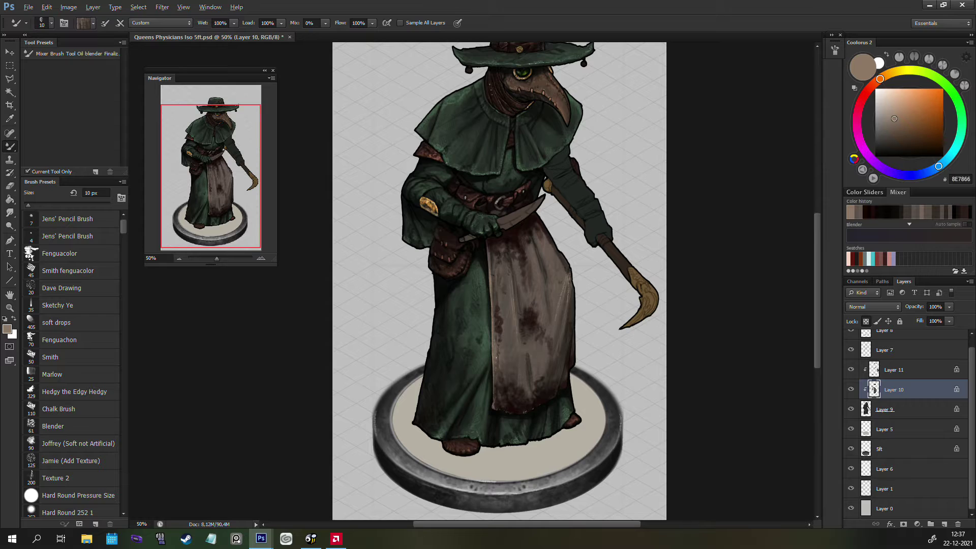
{"action": "left_click", "coordinate": [499, 327], "text": "alt"}
{"action": "left_click_drag", "start_coordinate": [497, 341], "coordinate": [501, 332]}
{"action": "key", "text": "shift+b"}
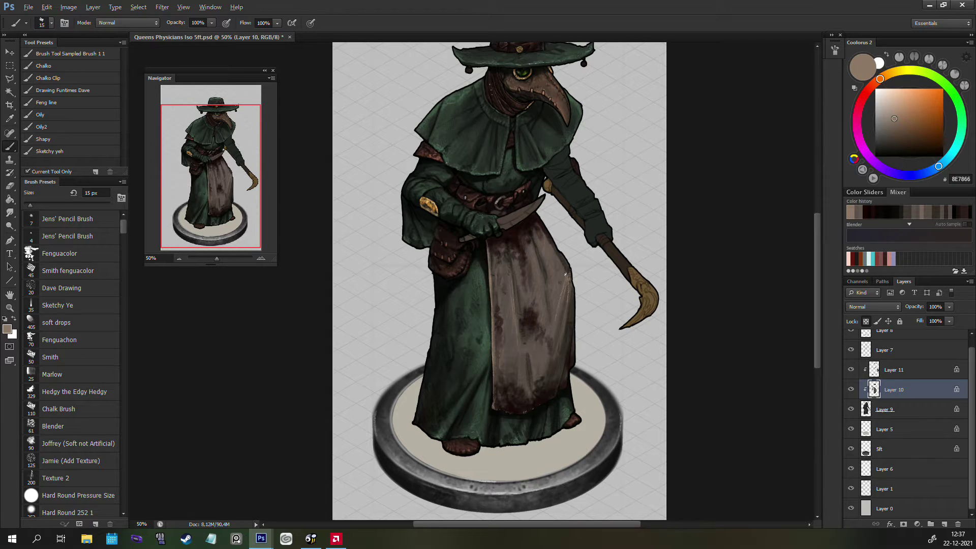
{"action": "key", "text": "shift+b"}
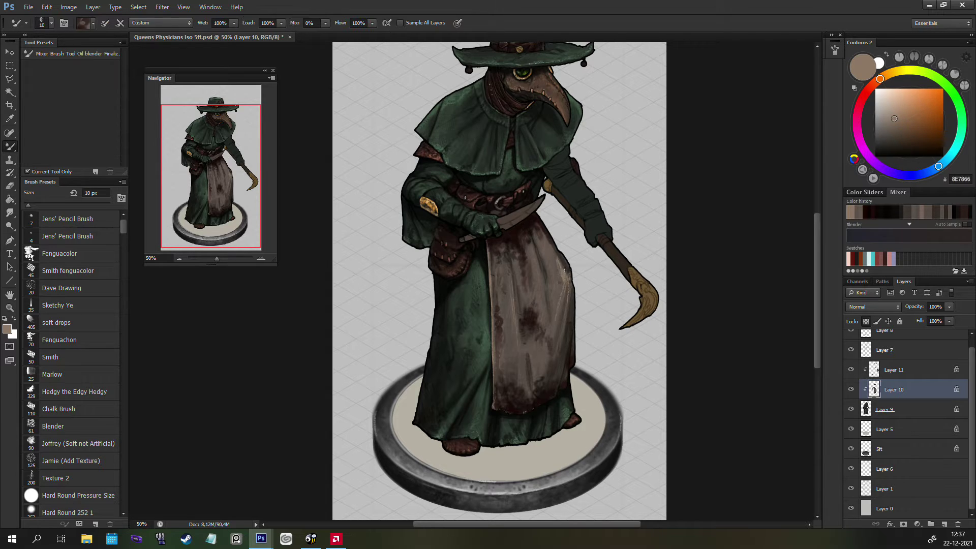
{"action": "left_click", "coordinate": [567, 294], "text": "alt"}
{"action": "left_click", "coordinate": [561, 280], "text": "alt"}
{"action": "scroll", "coordinate": [622, 318], "scroll_direction": "up", "scroll_amount": 1}
{"action": "key", "text": "shift+b"}
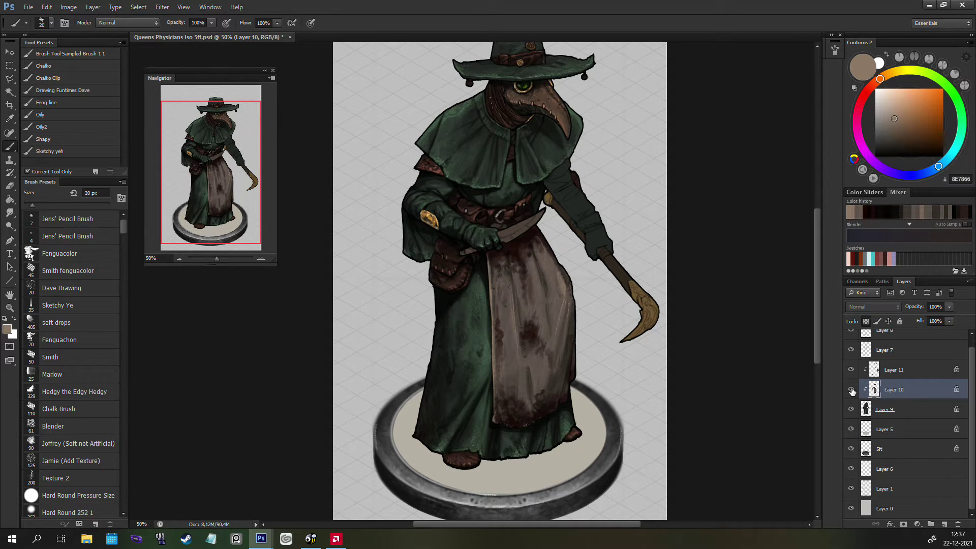
{"action": "left_click", "coordinate": [851, 370]}
Step: Show and select Layer 11, switch to a softer brush and sample tones around the knife
{"action": "left_click", "coordinate": [852, 369]}
{"action": "left_click", "coordinate": [872, 371]}
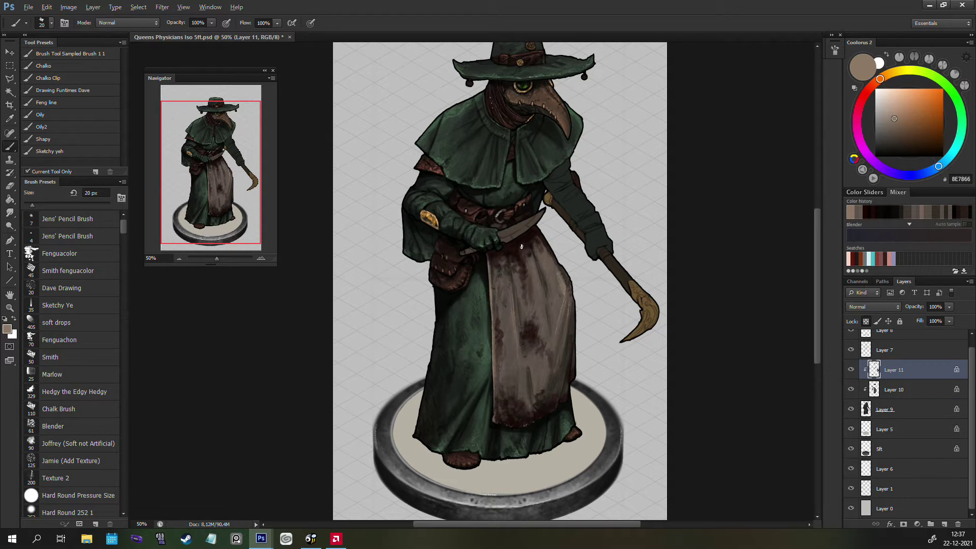
{"action": "left_click", "coordinate": [508, 232], "text": "alt"}
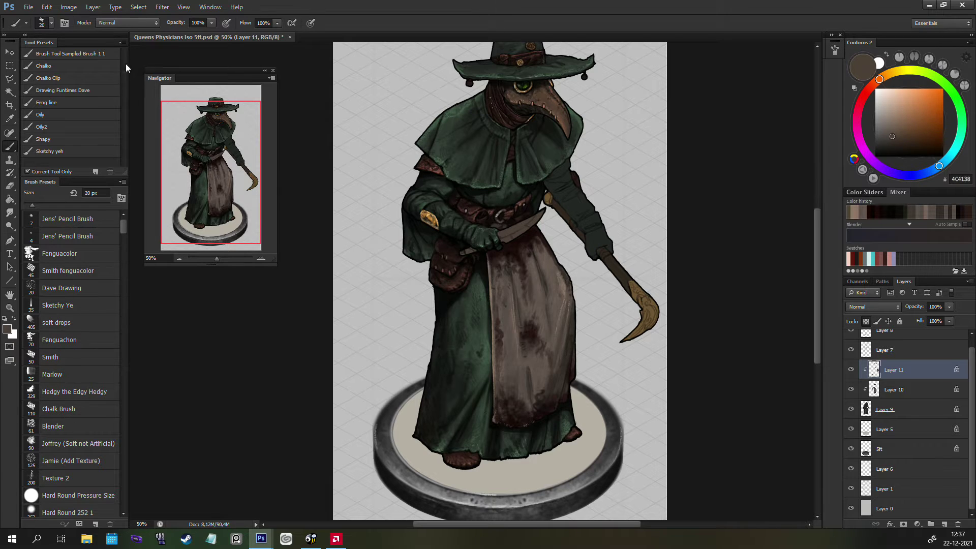
{"action": "left_click", "coordinate": [71, 54]}
{"action": "left_click", "coordinate": [513, 242], "text": "alt"}
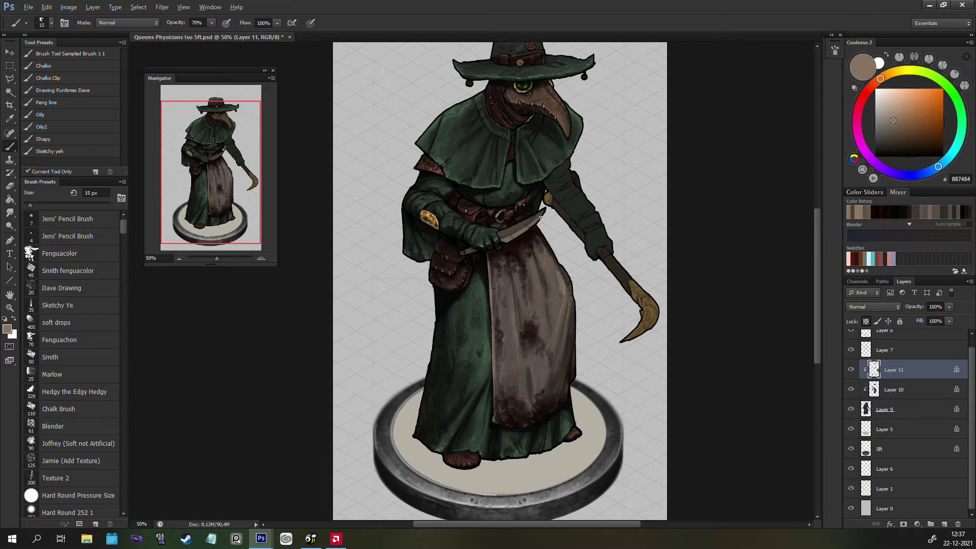
{"action": "key", "text": "bracketright"}
{"action": "left_click", "coordinate": [527, 226], "text": "alt"}
{"action": "left_click", "coordinate": [513, 231], "text": "alt"}
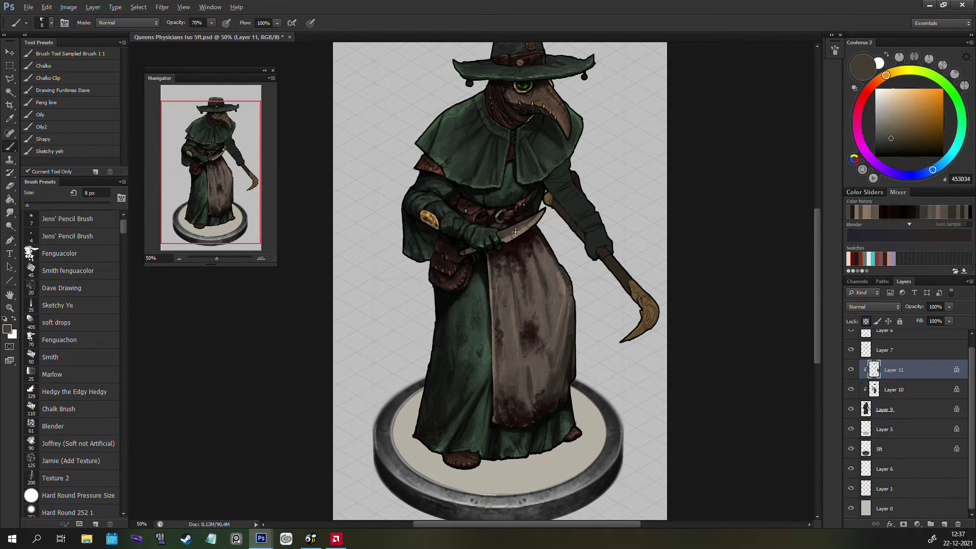
{"action": "key", "text": "bracketleft"}
{"action": "left_click", "coordinate": [515, 236], "text": "alt"}
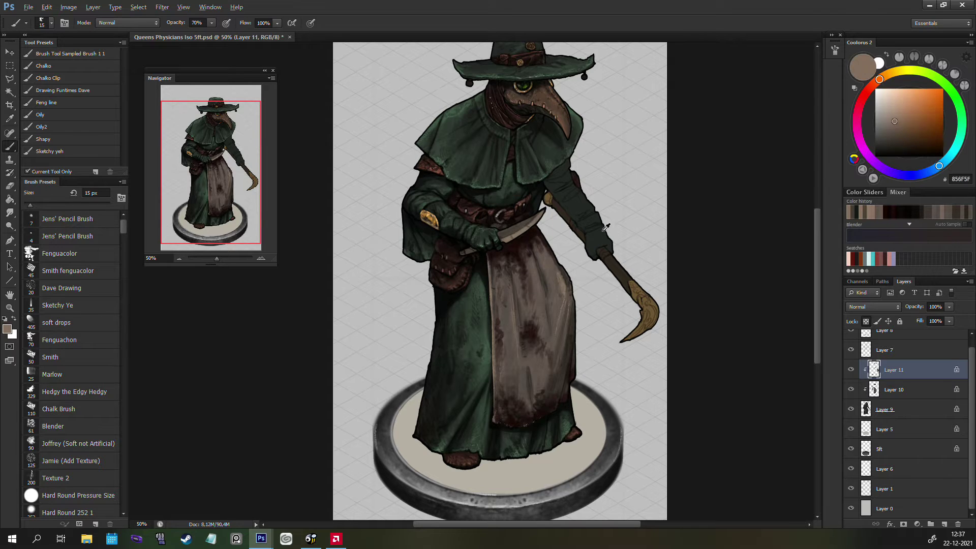
{"action": "left_click", "coordinate": [505, 241], "text": "alt"}
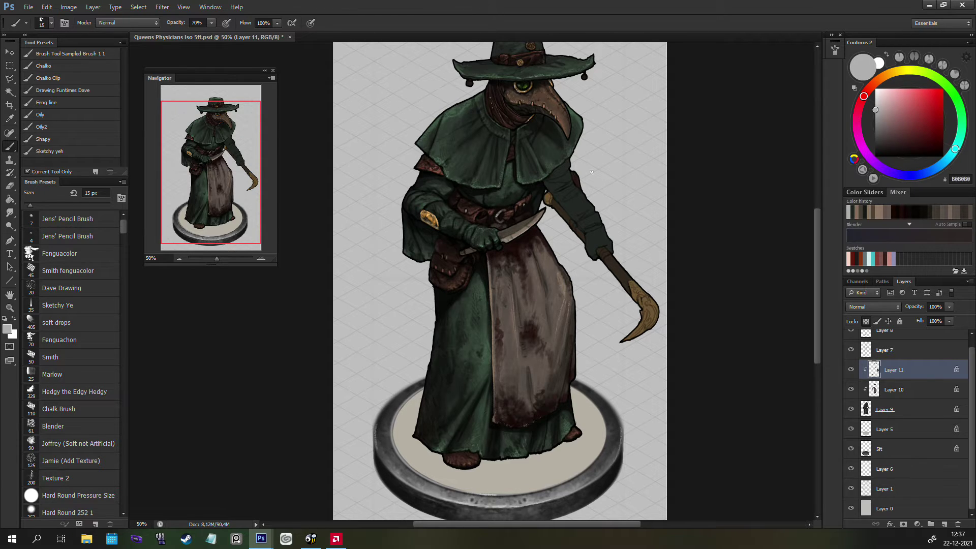
Step: Paint very dark red marks onto the knife blade, zoomed in on the knife
{"action": "left_click_drag", "start_coordinate": [913, 136], "coordinate": [924, 147]}
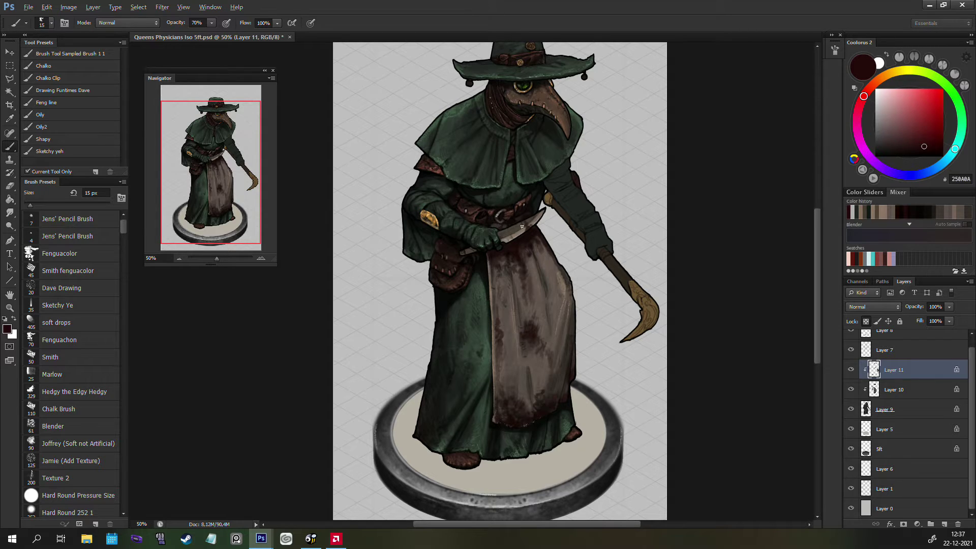
{"action": "left_click_drag", "start_coordinate": [522, 226], "coordinate": [515, 235]}
{"action": "key", "text": "z"}
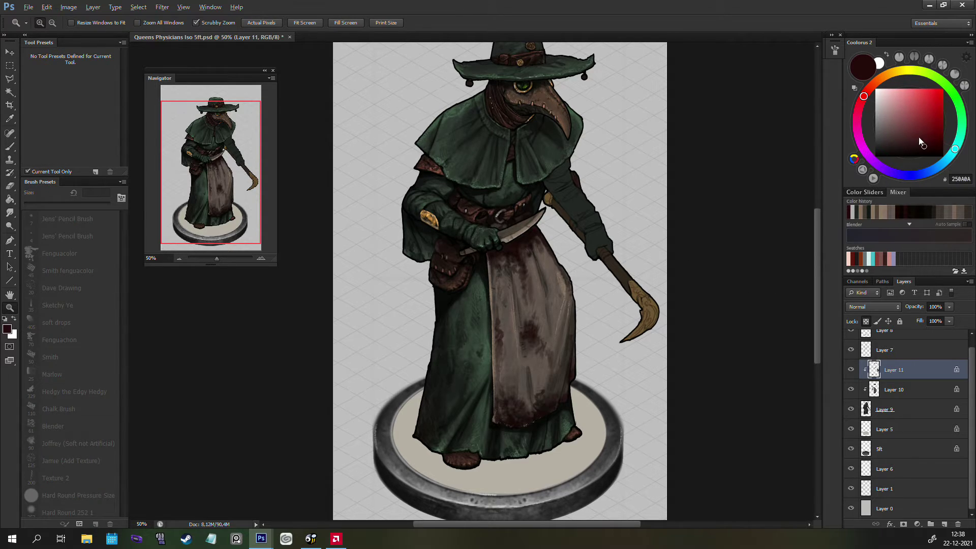
{"action": "left_click", "coordinate": [933, 141]}
{"action": "left_click", "coordinate": [544, 218]}
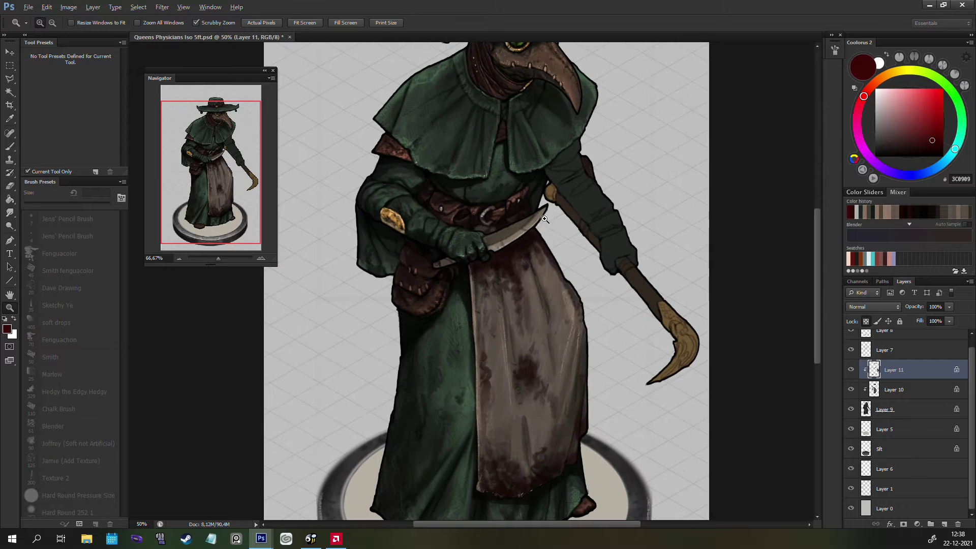
{"action": "key", "text": "b"}
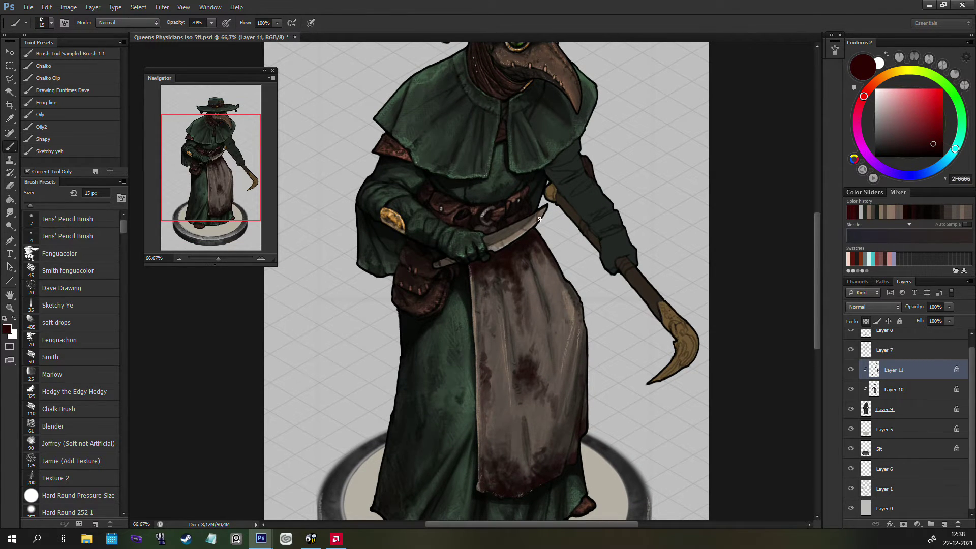
{"action": "key", "text": "bracketleft"}
{"action": "key", "text": "bracketleft"}
{"action": "key", "text": "bracketleft"}
{"action": "key", "text": "bracketright"}
{"action": "key", "text": "bracketright"}
{"action": "key", "text": "bracketright"}
{"action": "scroll", "coordinate": [590, 189], "scroll_direction": "down", "scroll_amount": 1}
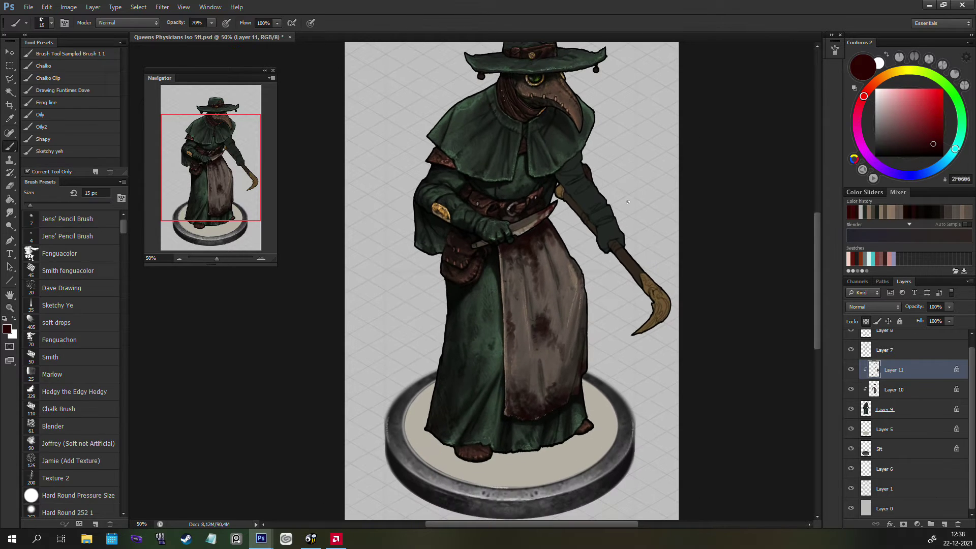
{"action": "key", "text": "ctrl+shift+h"}
{"action": "key", "text": "ctrl+shift+h"}
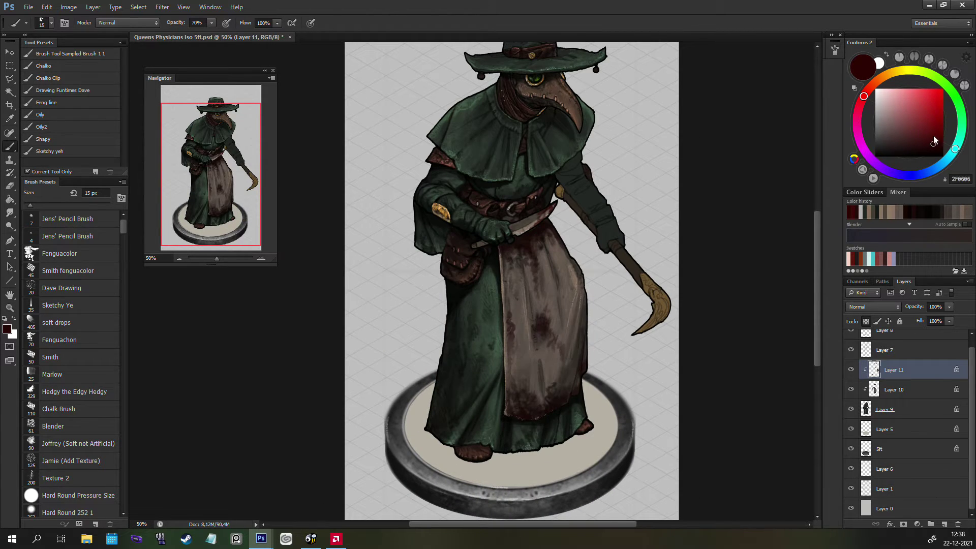
Step: Paint a pale tan highlight stroke along the knife blade and a touch at its base
{"action": "left_click", "coordinate": [893, 107]}
{"action": "mouse_move", "coordinate": [864, 96]}
{"action": "left_mouse_down"}
{"action": "mouse_move", "coordinate": [889, 102]}
{"action": "mouse_move", "coordinate": [874, 89]}
{"action": "left_mouse_up"}
{"action": "left_click_drag", "start_coordinate": [907, 127], "coordinate": [907, 131]}
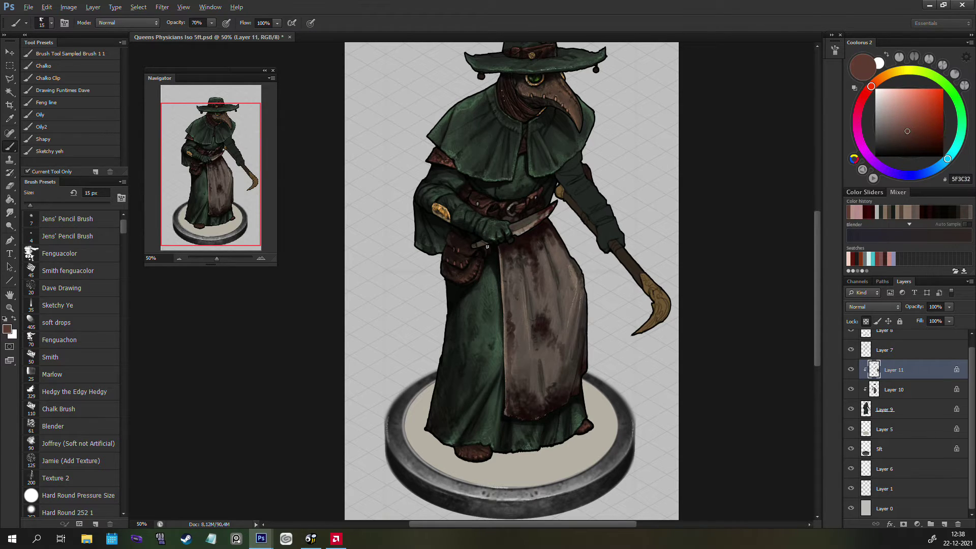
{"action": "key", "text": "bracketleft"}
{"action": "key", "text": "bracketleft"}
{"action": "key", "text": "bracketleft"}
{"action": "key", "text": "bracketright"}
{"action": "left_click", "coordinate": [483, 239], "text": "alt"}
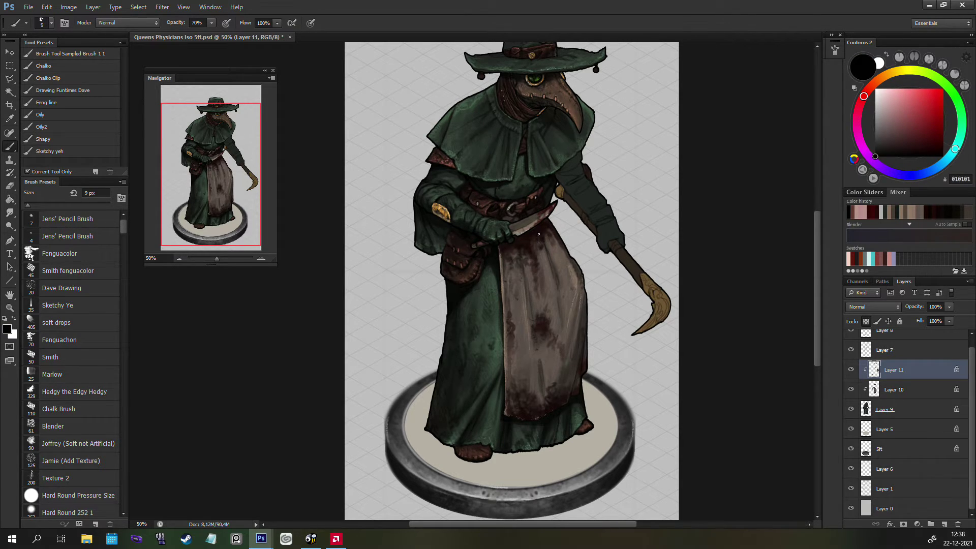
{"action": "left_click", "coordinate": [518, 233], "text": "alt"}
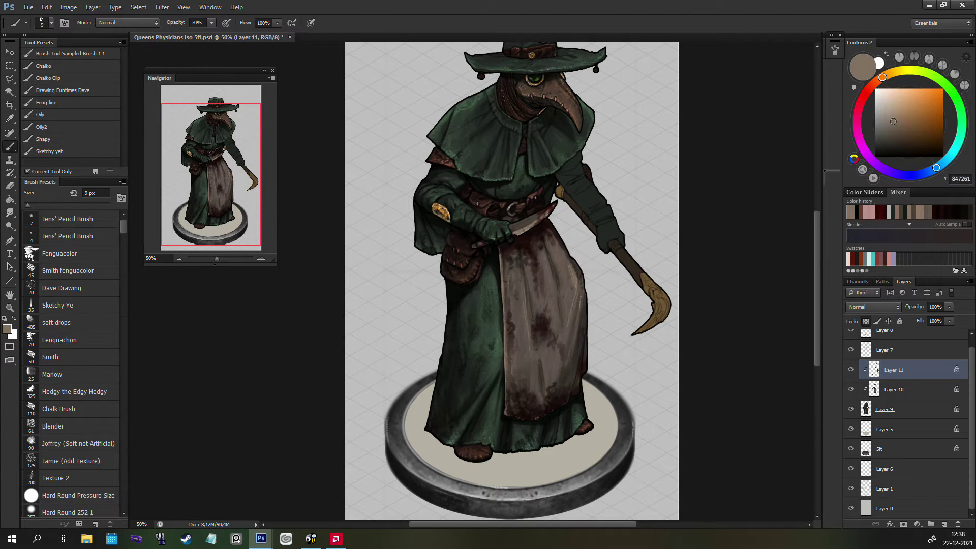
{"action": "left_click_drag", "start_coordinate": [894, 117], "coordinate": [897, 107]}
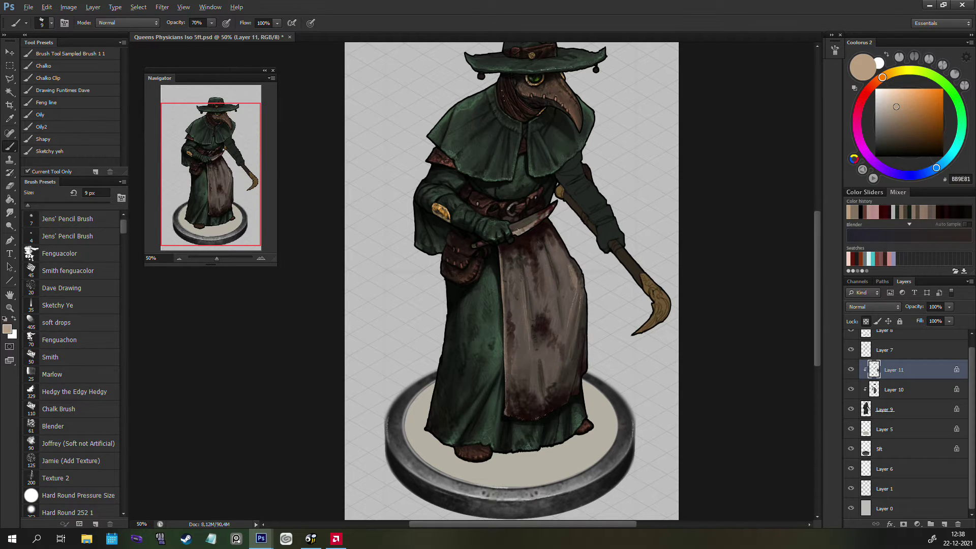
{"action": "left_click_drag", "start_coordinate": [533, 223], "coordinate": [519, 229]}
{"action": "key", "text": "z"}
{"action": "left_click_drag", "start_coordinate": [513, 227], "coordinate": [512, 225]}
{"action": "key", "text": "z"}
{"action": "left_click", "coordinate": [634, 192], "text": "alt"}
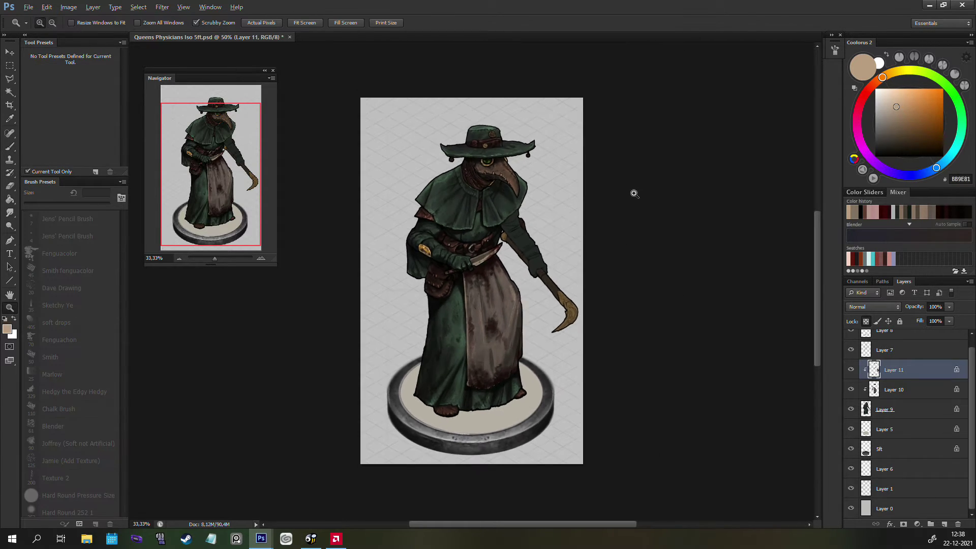
Step: Sample the gold near the left hand and toggle Layer 11 to compare the staff and knife
{"action": "left_click", "coordinate": [534, 226]}
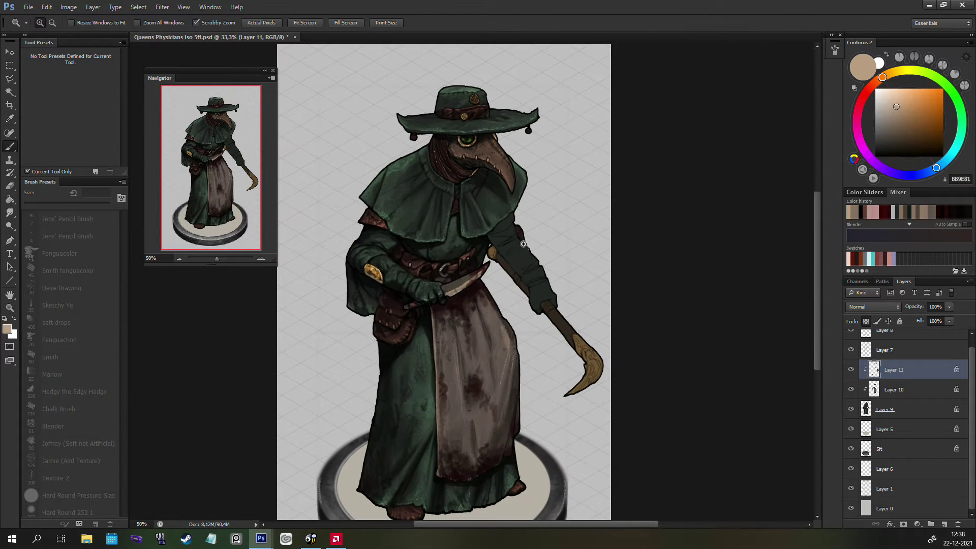
{"action": "key", "text": "b"}
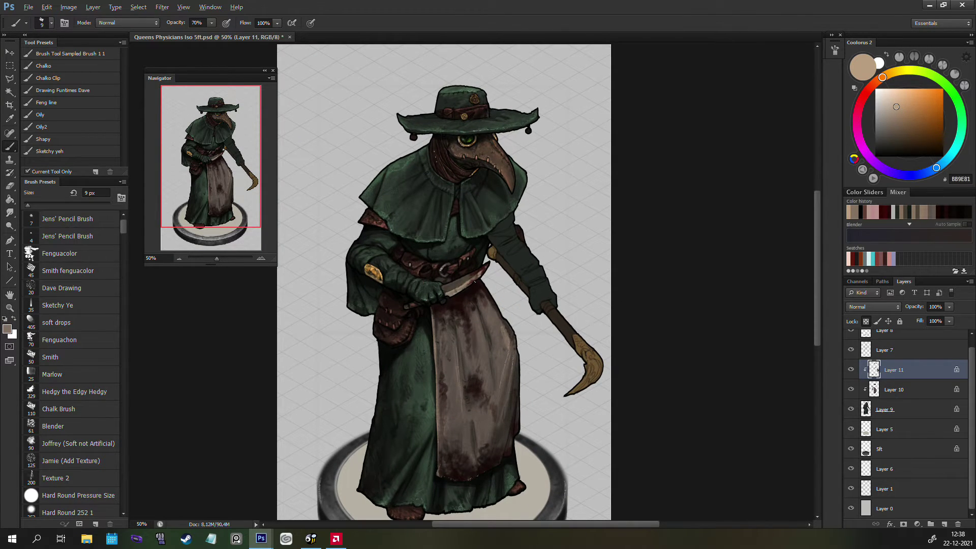
{"action": "key", "text": "z"}
{"action": "left_click", "coordinate": [551, 231], "text": "alt"}
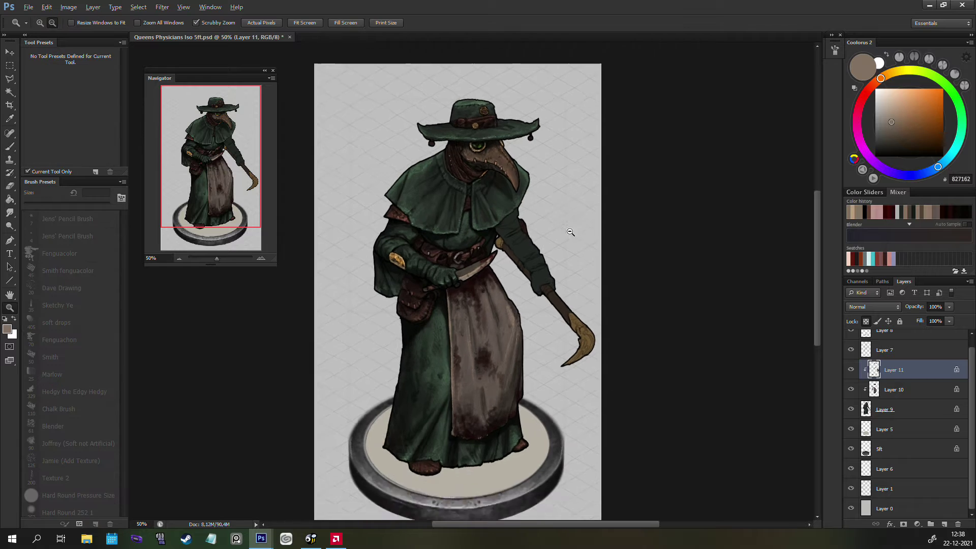
{"action": "key", "text": "b"}
{"action": "key", "text": "z"}
{"action": "left_click", "coordinate": [519, 226]}
{"action": "key", "text": "b"}
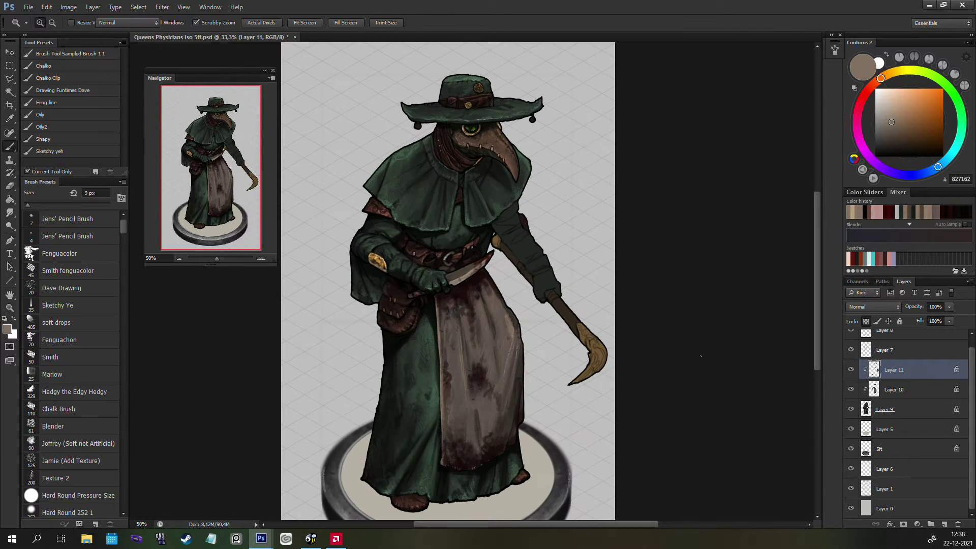
{"action": "left_click", "coordinate": [851, 371]}
{"action": "left_click", "coordinate": [851, 371]}
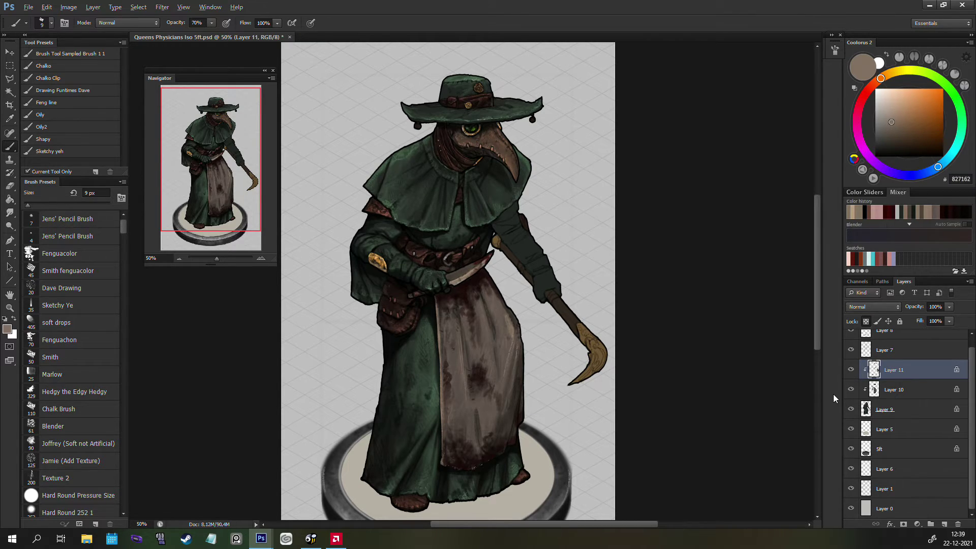
{"action": "left_click", "coordinate": [384, 260], "text": "alt"}
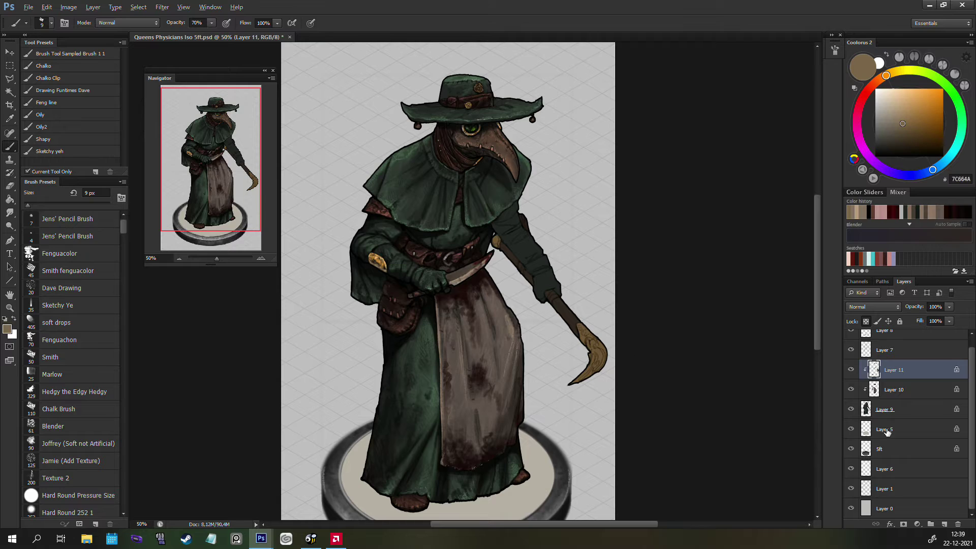
{"action": "left_click", "coordinate": [852, 370]}
{"action": "left_click", "coordinate": [852, 370]}
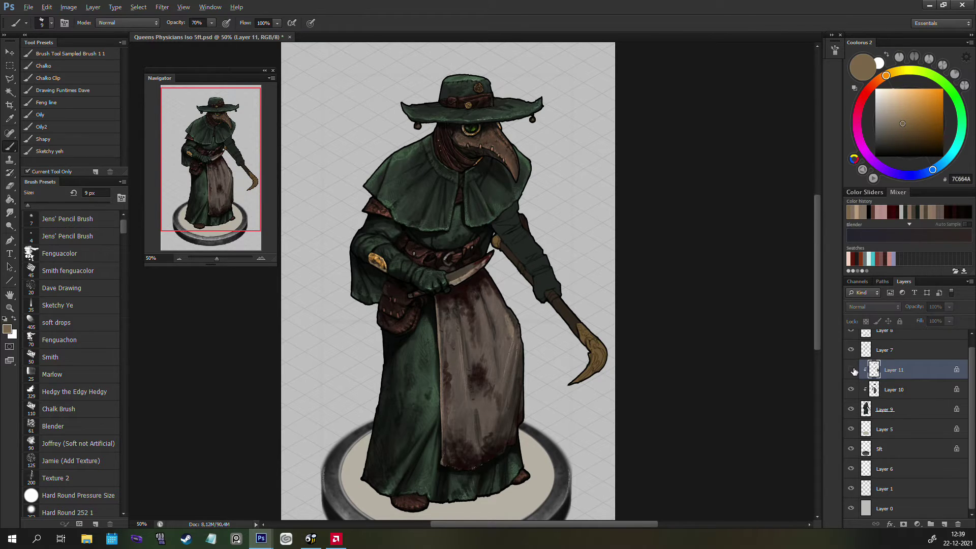
{"action": "left_click", "coordinate": [851, 370]}
{"action": "left_click", "coordinate": [852, 371]}
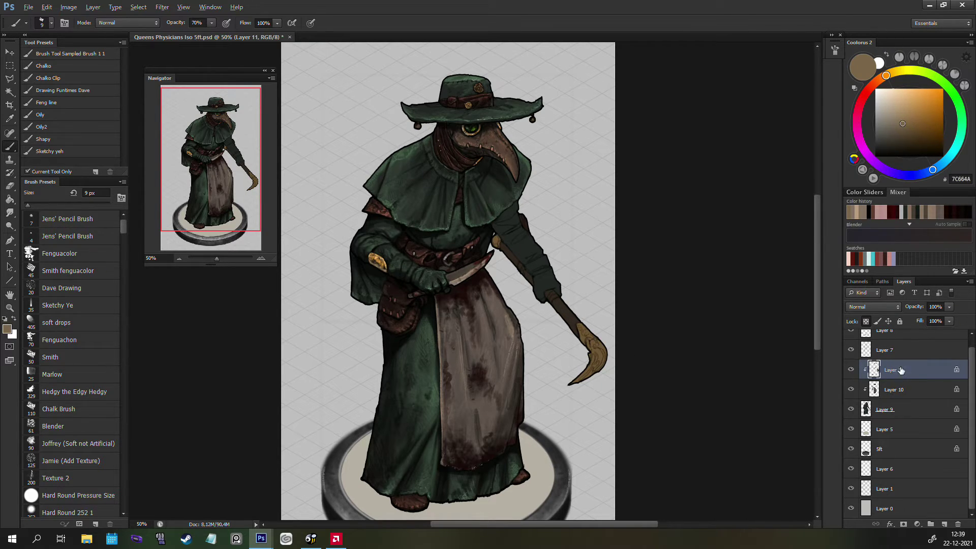
Step: Paint a darker brown stroke along the staff's lower edge with the Chalk Brush, then compare with Layer 11 hidden
{"action": "left_click", "coordinate": [71, 406]}
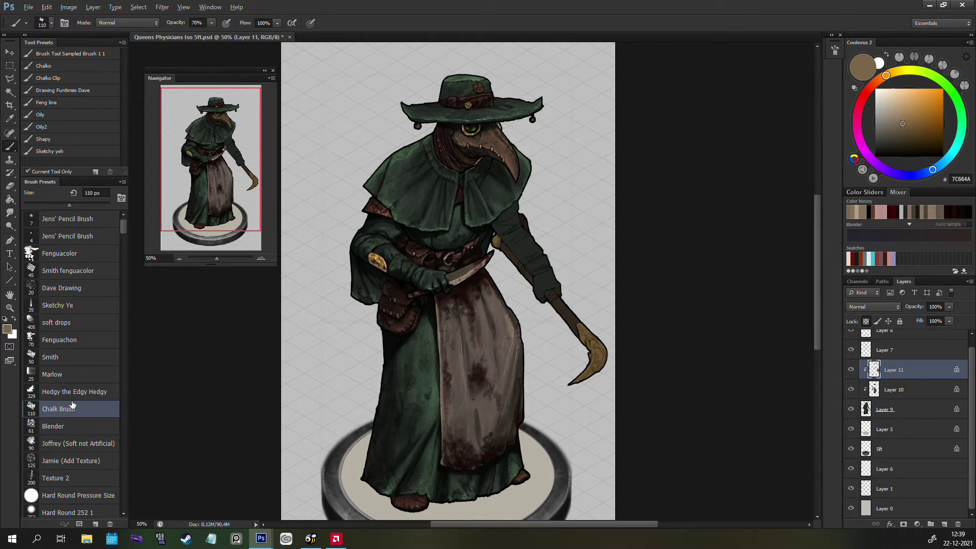
{"action": "key", "text": "bracketleft"}
{"action": "key", "text": "bracketleft"}
{"action": "key", "text": "bracketleft"}
{"action": "key", "text": "bracketleft"}
{"action": "key", "text": "bracketleft"}
{"action": "key", "text": "bracketleft"}
{"action": "key", "text": "bracketleft"}
{"action": "key", "text": "bracketleft"}
{"action": "key", "text": "bracketleft"}
{"action": "left_click", "coordinate": [566, 312], "text": "alt"}
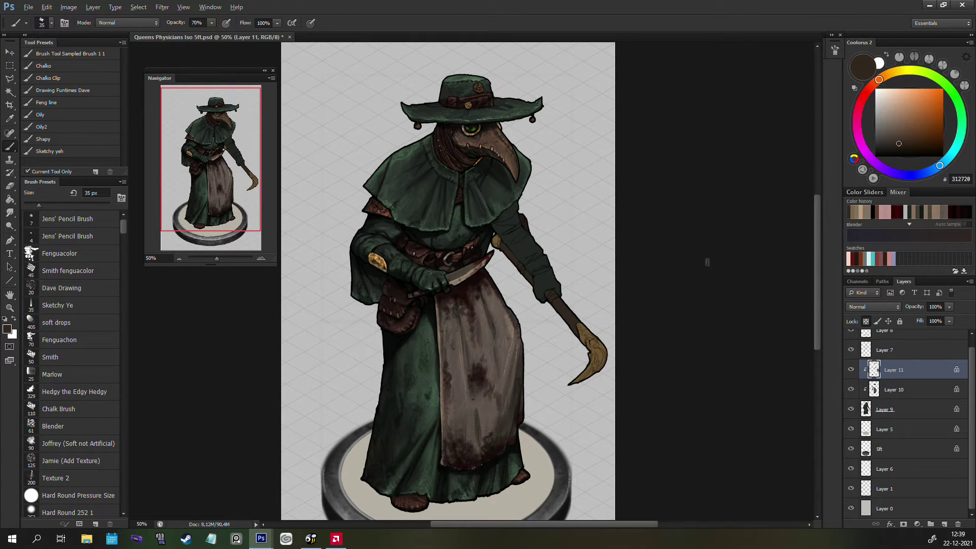
{"action": "left_click_drag", "start_coordinate": [900, 145], "coordinate": [906, 152]}
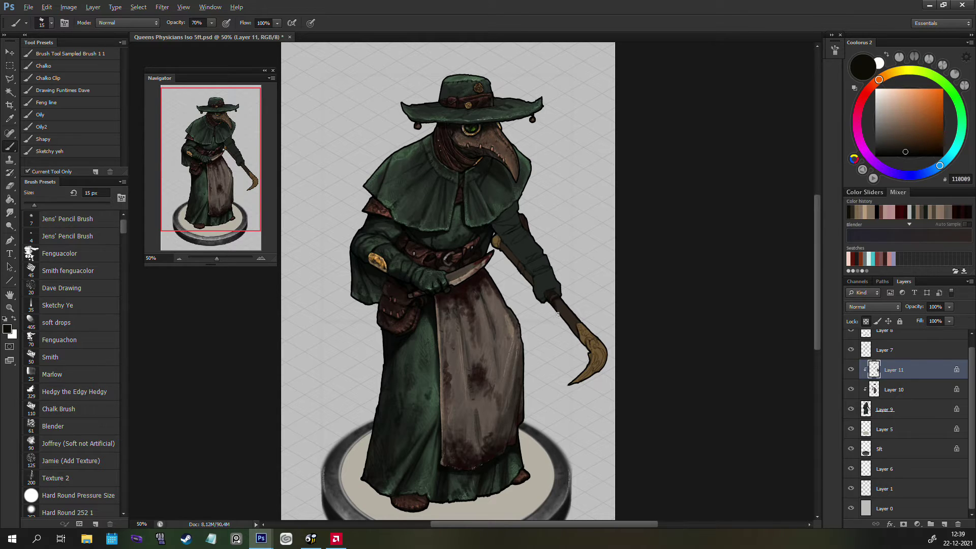
{"action": "left_click_drag", "start_coordinate": [555, 305], "coordinate": [565, 323]}
{"action": "key", "text": "bracketright"}
{"action": "left_click", "coordinate": [851, 369]}
{"action": "left_click", "coordinate": [852, 370]}
{"action": "left_click", "coordinate": [851, 369]}
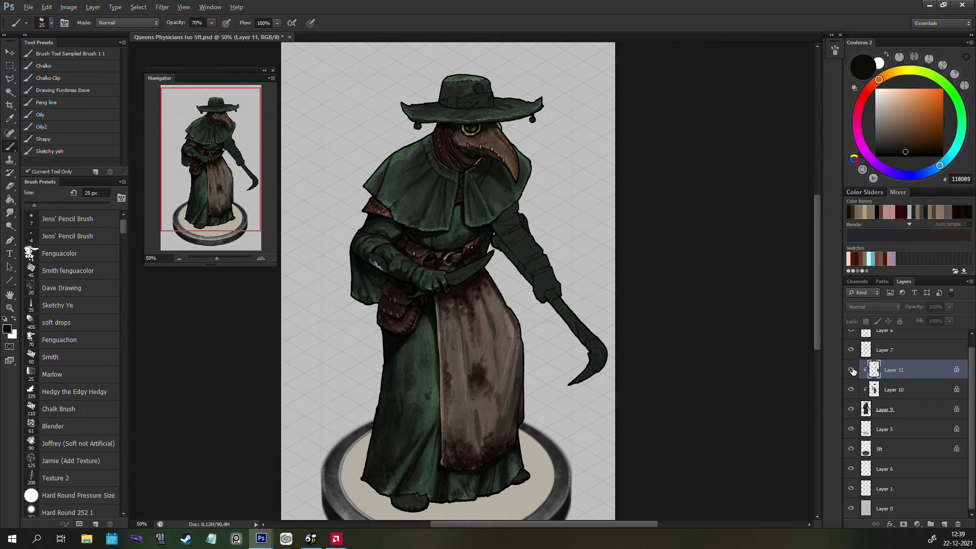
{"action": "left_click", "coordinate": [852, 370]}
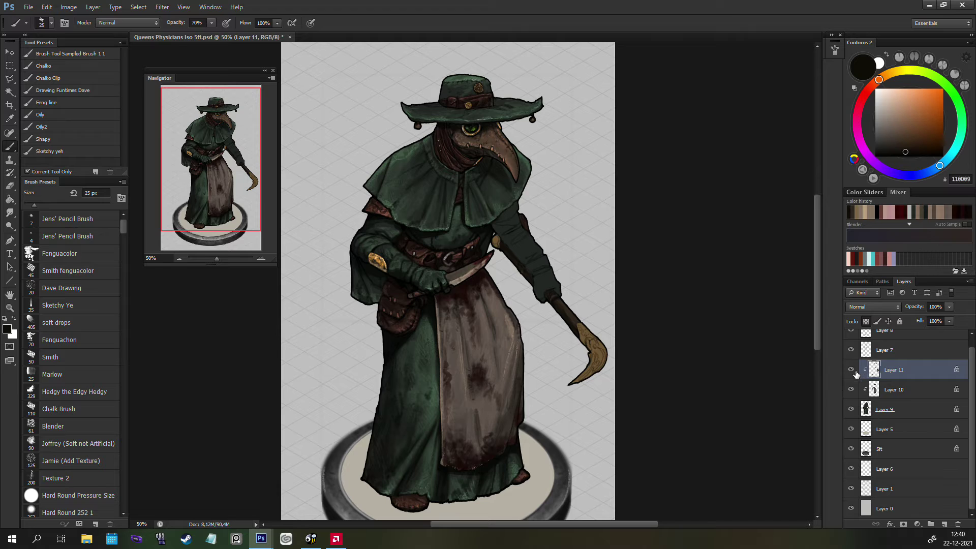
Step: Select Layer 9 and paint a dark green stroke on the upper sleeve
{"action": "left_click", "coordinate": [850, 411]}
{"action": "left_click", "coordinate": [850, 411]}
{"action": "left_click", "coordinate": [870, 410]}
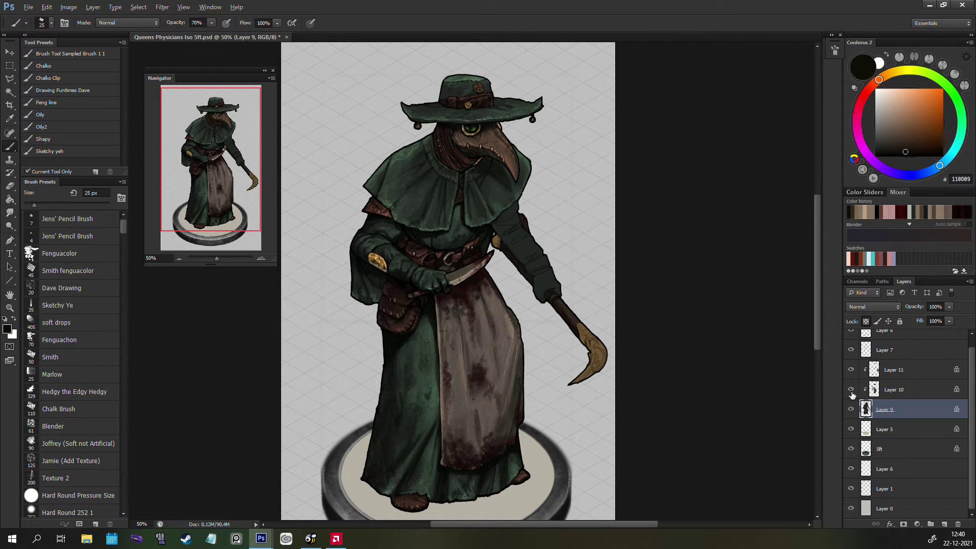
{"action": "left_click", "coordinate": [852, 389]}
{"action": "left_click", "coordinate": [851, 390]}
{"action": "left_click", "coordinate": [436, 234], "text": "alt"}
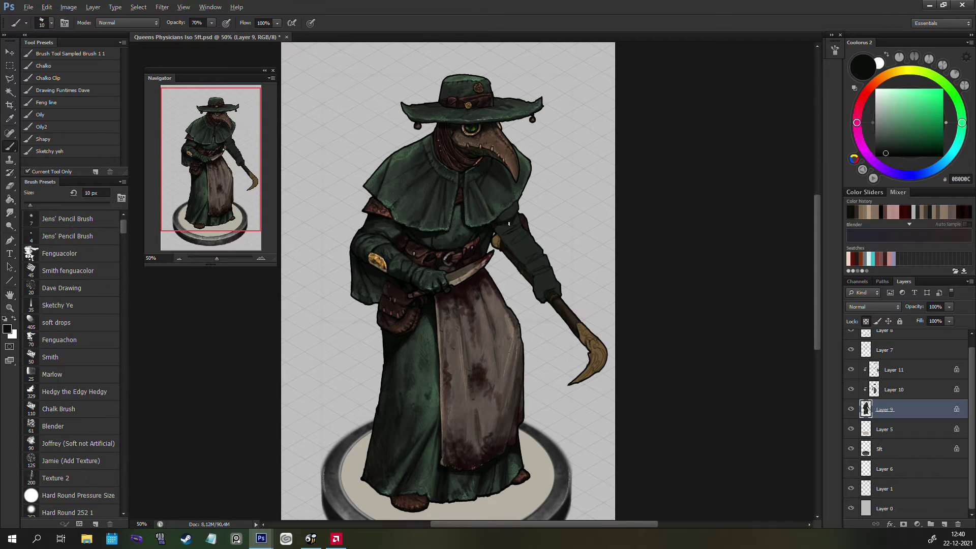
{"action": "key", "text": "bracketleft"}
{"action": "key", "text": "bracketleft"}
{"action": "key", "text": "bracketright"}
{"action": "key", "text": "bracketright"}
{"action": "left_click_drag", "start_coordinate": [517, 237], "coordinate": [510, 245]}
{"action": "key", "text": "bracketleft"}
{"action": "key", "text": "bracketleft"}
{"action": "key", "text": "bracketright"}
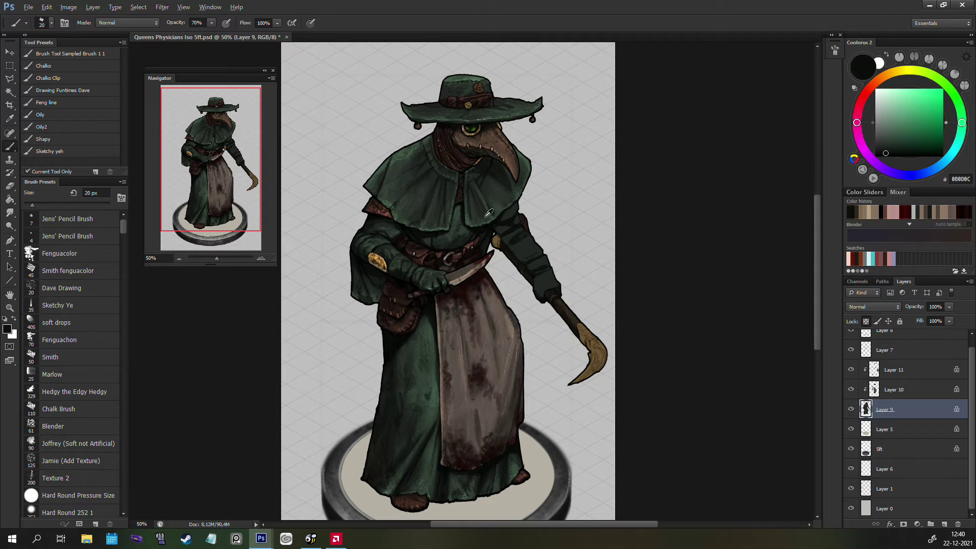
Step: Sample mid green and blend the sleeve paint with the mixer brush, then mirror the canvas to check
{"action": "left_click", "coordinate": [469, 223], "text": "alt"}
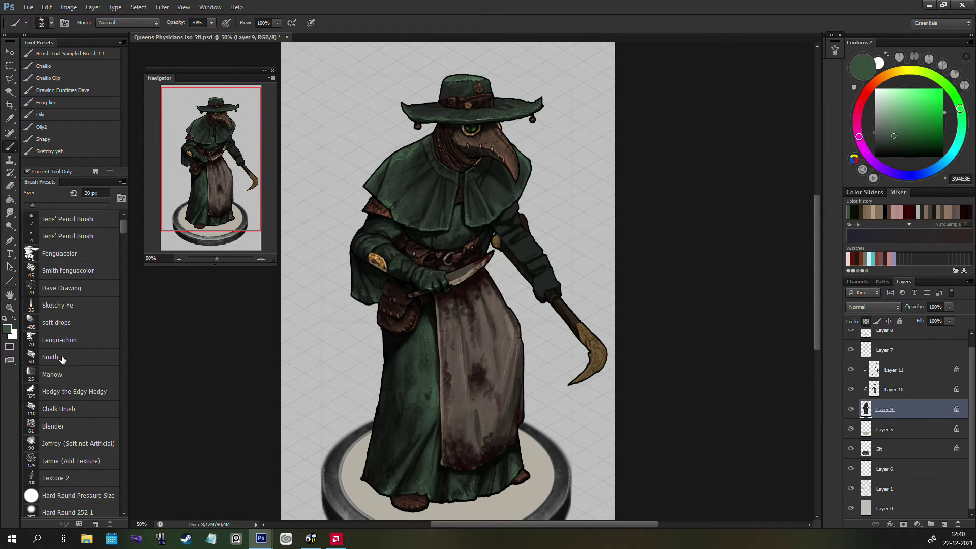
{"action": "key", "text": "bracketleft"}
{"action": "key", "text": "bracketleft"}
{"action": "key", "text": "bracketleft"}
{"action": "key", "text": "bracketright"}
{"action": "key", "text": "bracketright"}
{"action": "key", "text": "bracketright"}
{"action": "key", "text": "bracketleft"}
{"action": "key", "text": "bracketleft"}
{"action": "key", "text": "bracketright"}
{"action": "key", "text": "shift+b"}
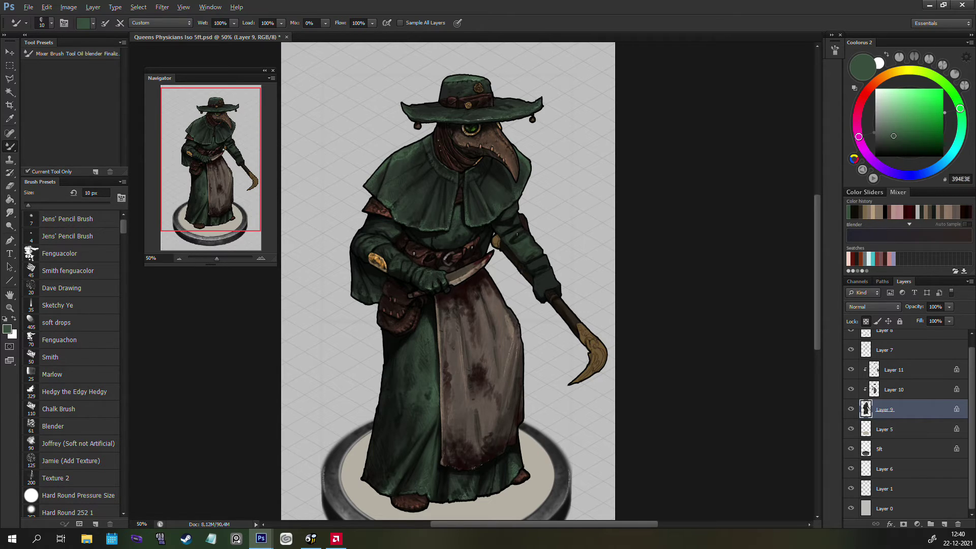
{"action": "left_click_drag", "start_coordinate": [521, 229], "coordinate": [513, 234]}
{"action": "left_click", "coordinate": [586, 221], "text": "alt"}
{"action": "key", "text": "F2"}
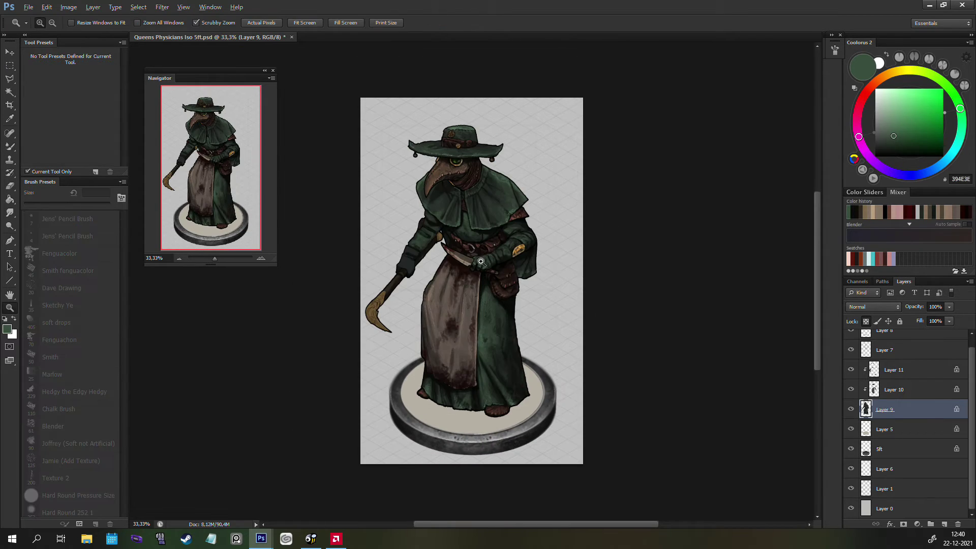
{"action": "left_click", "coordinate": [478, 257], "text": "ctrl"}
{"action": "key", "text": "shift+b"}
{"action": "key", "text": "bracketleft"}
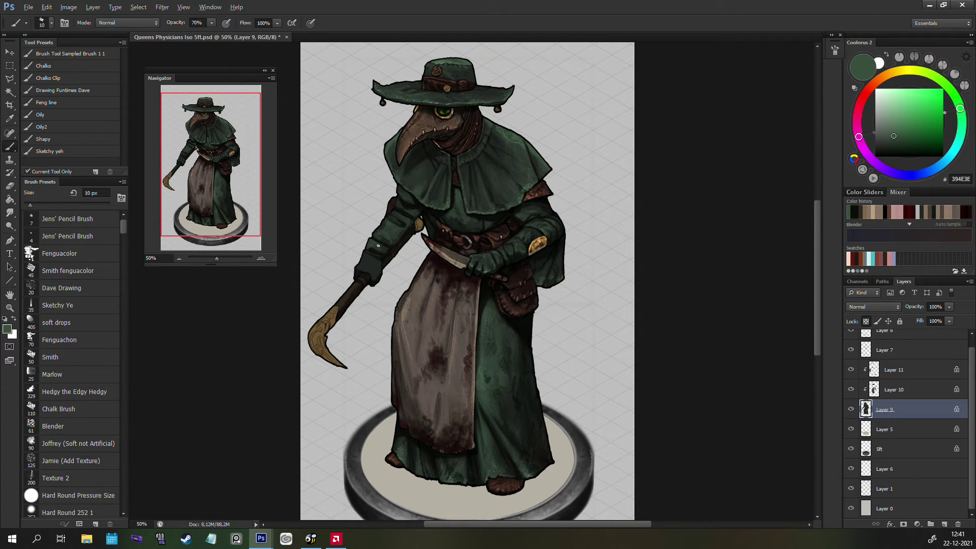
{"action": "key", "text": "bracketleft"}
{"action": "key", "text": "bracketleft"}
{"action": "key", "text": "bracketright"}
{"action": "key", "text": "bracketright"}
{"action": "key", "text": "z"}
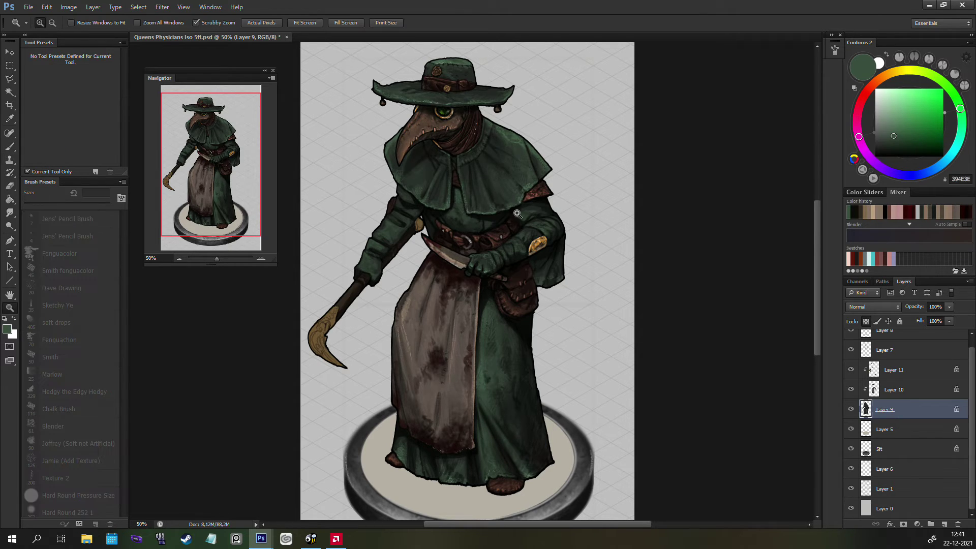
{"action": "key", "text": "F2"}
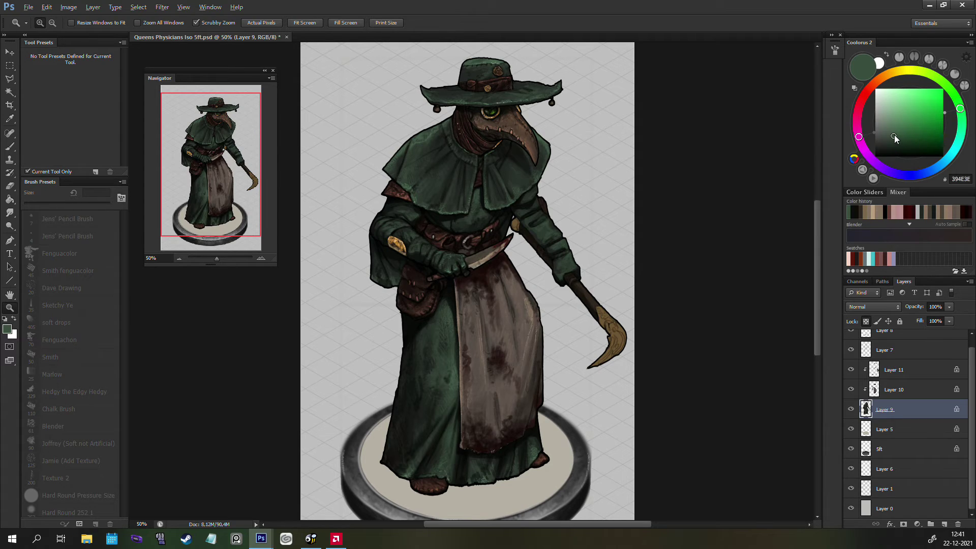
{"action": "left_click_drag", "start_coordinate": [895, 135], "coordinate": [891, 122]}
{"action": "key", "text": "b"}
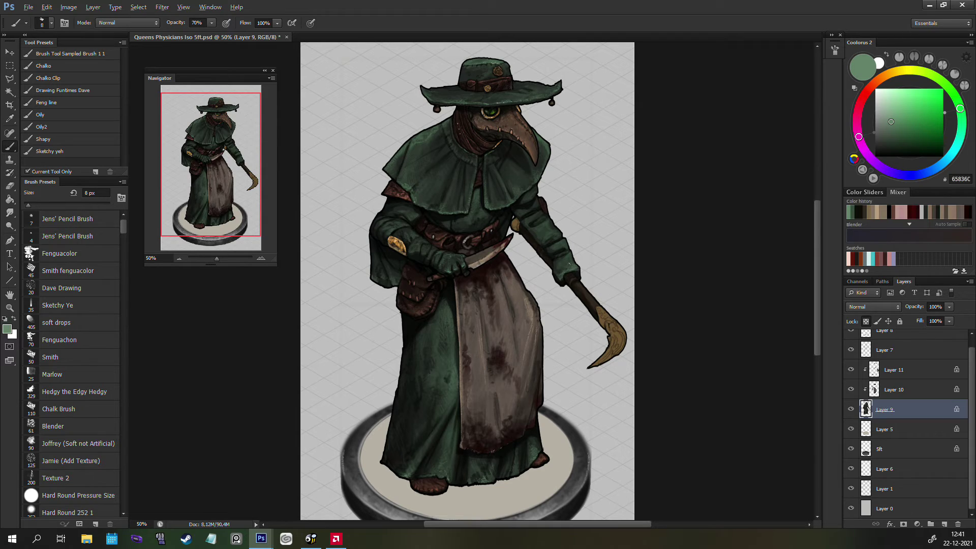
{"action": "key", "text": "bracketright"}
{"action": "key", "text": "bracketright"}
{"action": "left_click_drag", "start_coordinate": [641, 284], "coordinate": [662, 317]}
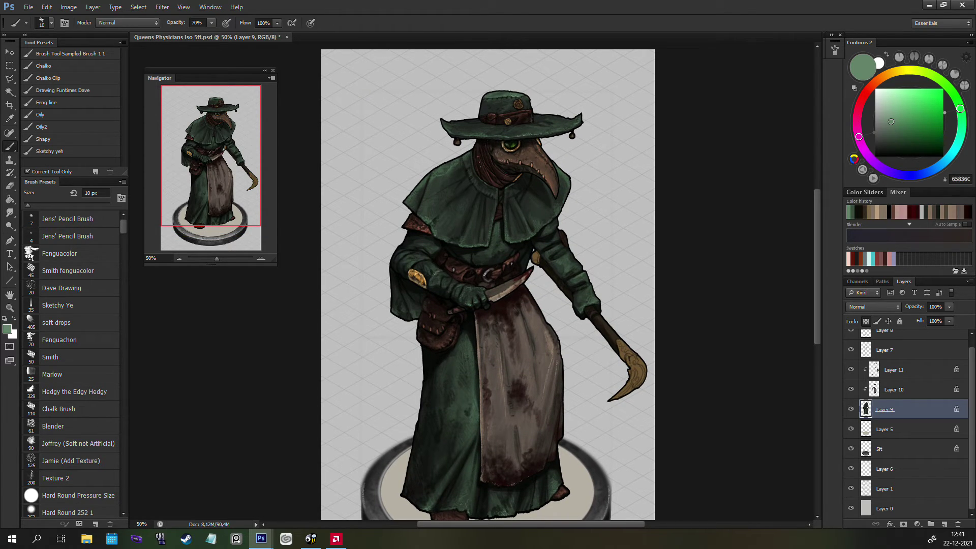
Step: Reuse the earlier robe green from colour history and lighten it to a sage tone, brush at 8 px
{"action": "key", "text": "bracketleft"}
{"action": "left_click", "coordinate": [444, 264], "text": "alt"}
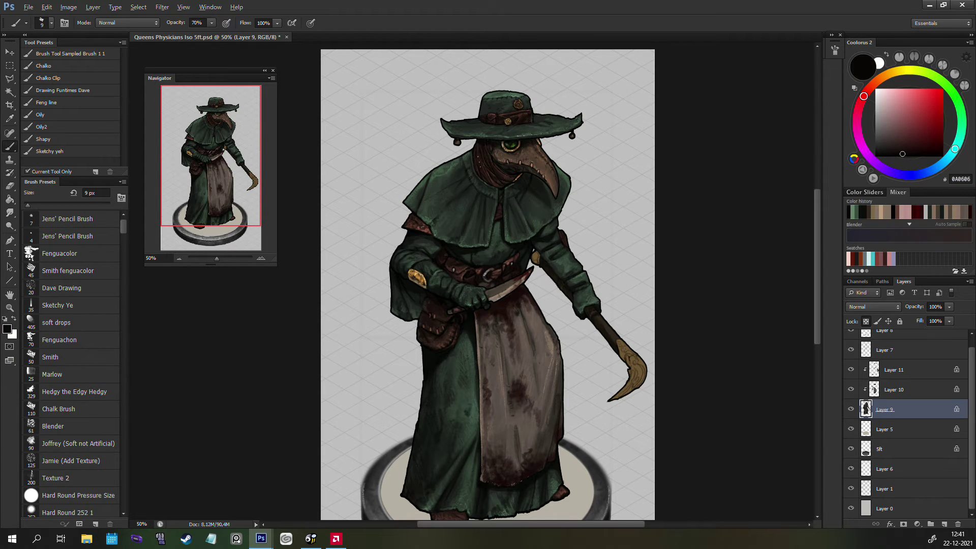
{"action": "left_click", "coordinate": [853, 212]}
{"action": "left_click", "coordinate": [890, 112]}
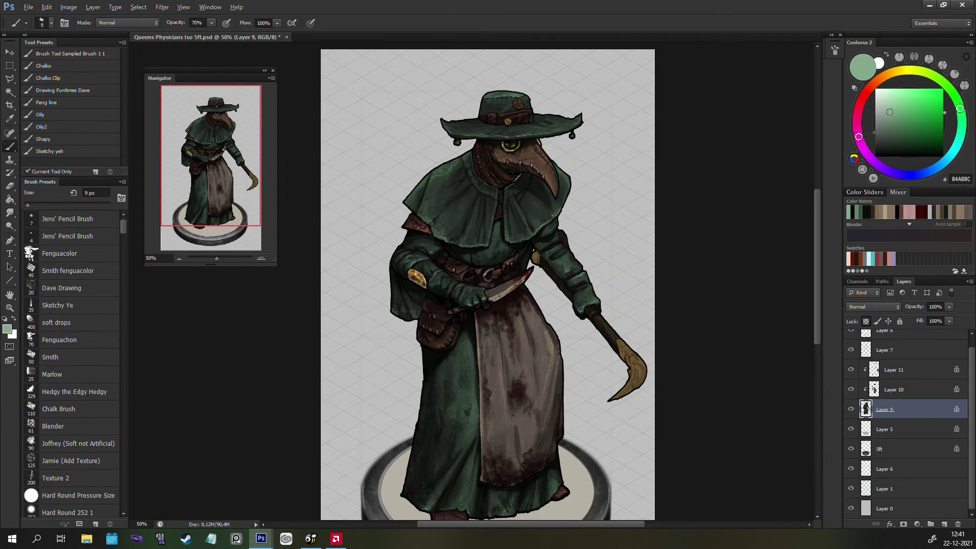
{"action": "key", "text": "bracketright"}
{"action": "key", "text": "bracketright"}
{"action": "key", "text": "bracketleft"}
{"action": "key", "text": "bracketleft"}
{"action": "key", "text": "bracketleft"}
Step: On Layer 11, lighten the blade's golden brown and paint ochre highlights along the scythe blade
{"action": "left_click", "coordinate": [894, 370]}
{"action": "left_click", "coordinate": [616, 333], "text": "alt"}
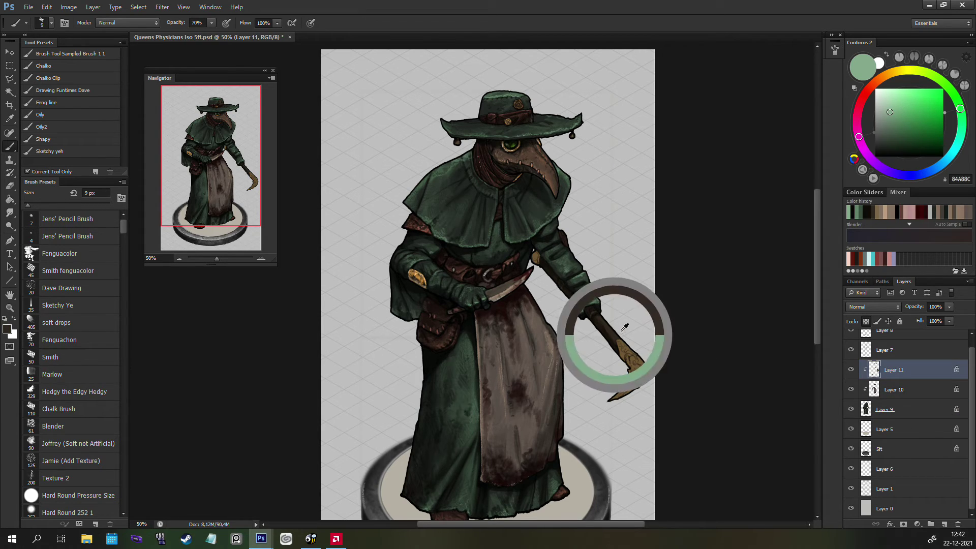
{"action": "left_click_drag", "start_coordinate": [901, 145], "coordinate": [912, 125]}
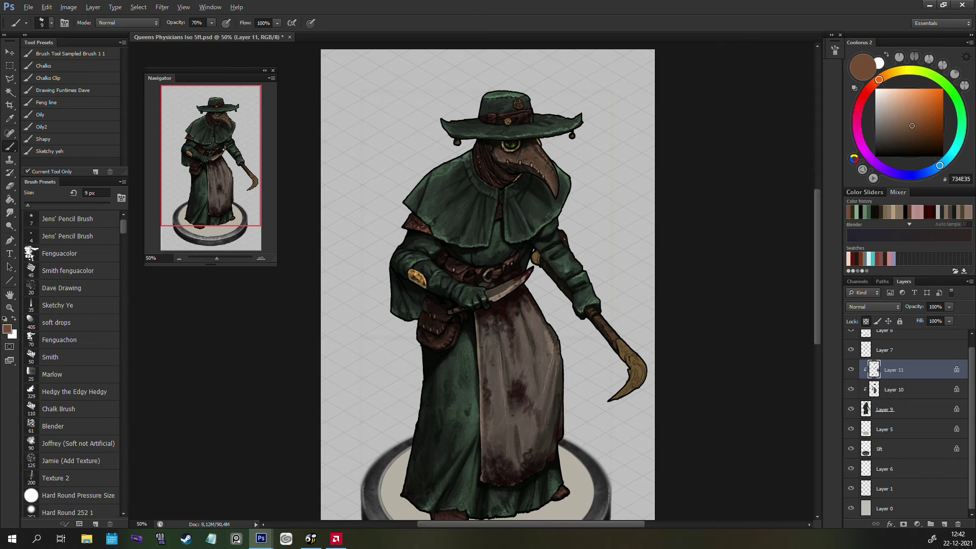
{"action": "left_click", "coordinate": [851, 370]}
{"action": "left_click", "coordinate": [851, 370]}
{"action": "left_click", "coordinate": [535, 260], "text": "alt"}
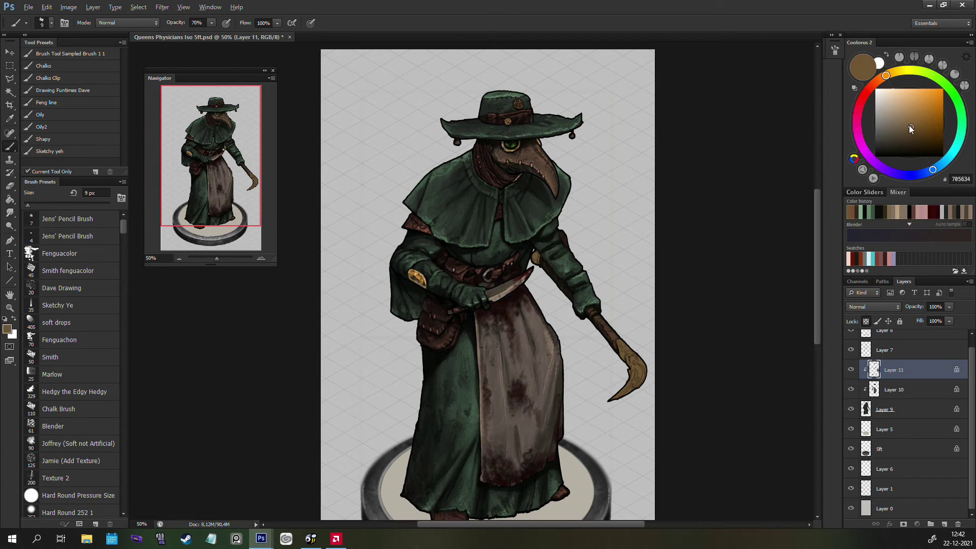
{"action": "left_click_drag", "start_coordinate": [910, 126], "coordinate": [925, 109]}
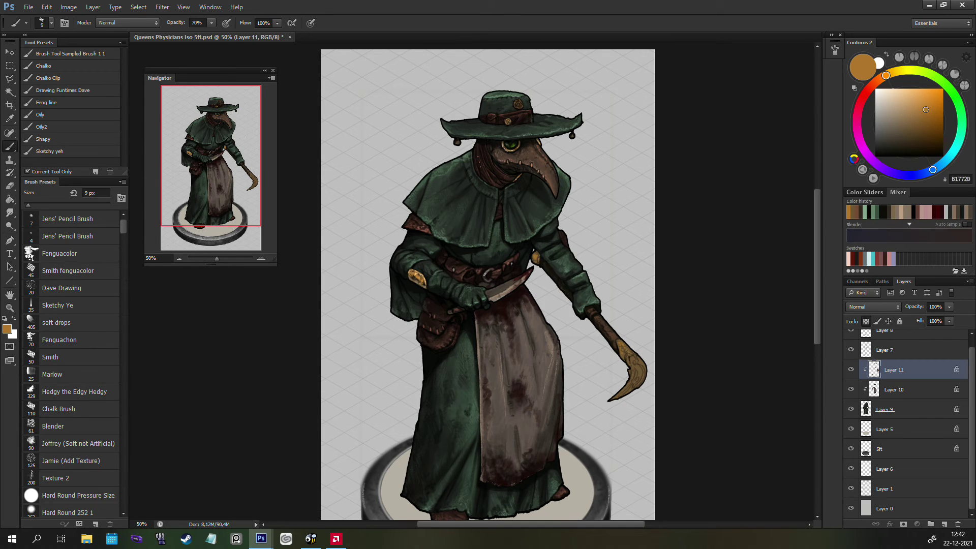
{"action": "left_click_drag", "start_coordinate": [632, 354], "coordinate": [643, 371]}
{"action": "key", "text": "bracketright"}
{"action": "key", "text": "bracketright"}
Step: Paint a warm dark brown shadow along the scythe blade's lower edge
{"action": "left_click", "coordinate": [626, 353], "text": "alt"}
{"action": "left_click_drag", "start_coordinate": [910, 129], "coordinate": [897, 118]}
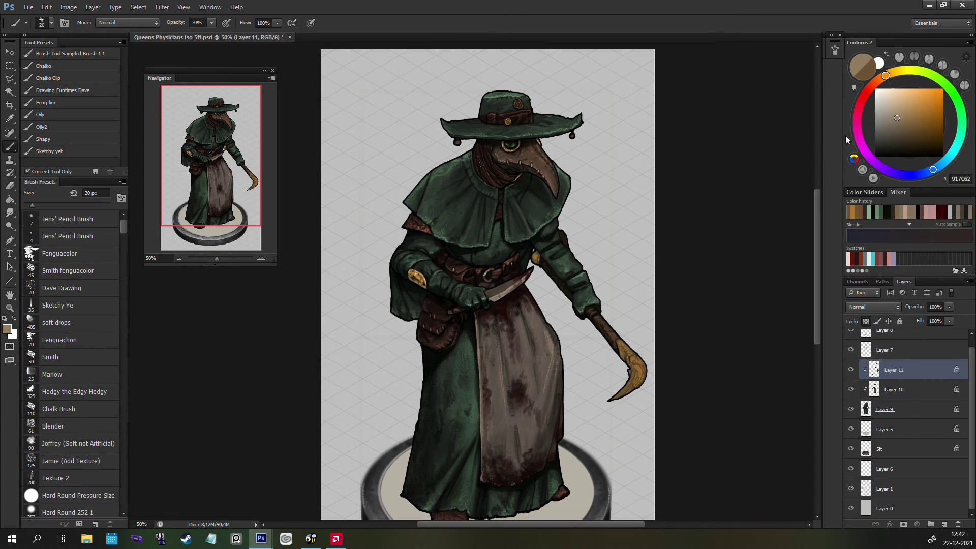
{"action": "key", "text": "bracketright"}
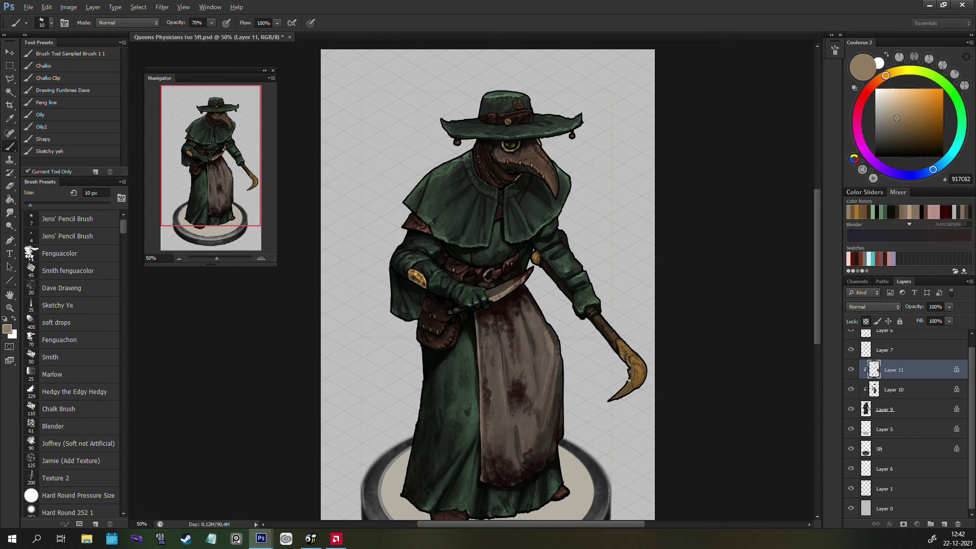
{"action": "left_click", "coordinate": [642, 363], "text": "alt"}
{"action": "left_click", "coordinate": [594, 318], "text": "alt"}
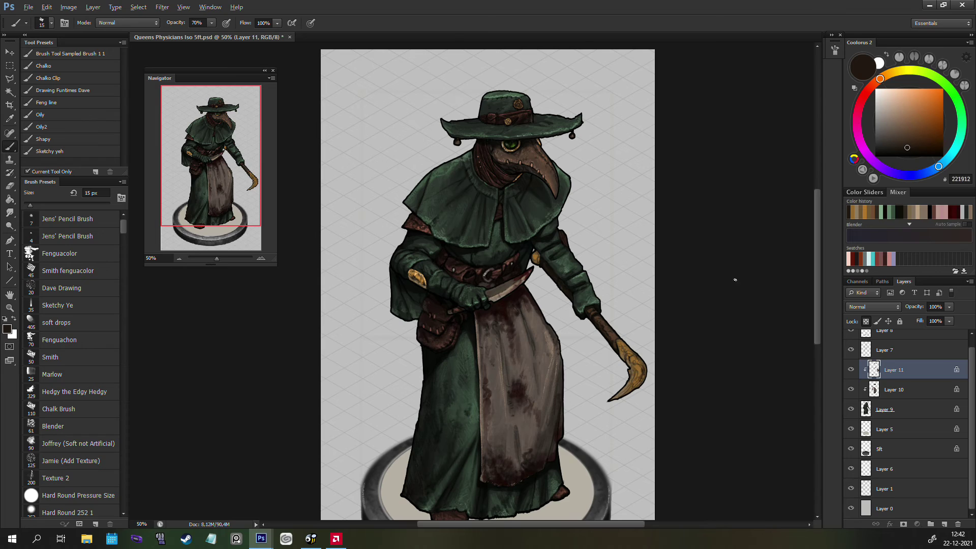
{"action": "left_click", "coordinate": [925, 146]}
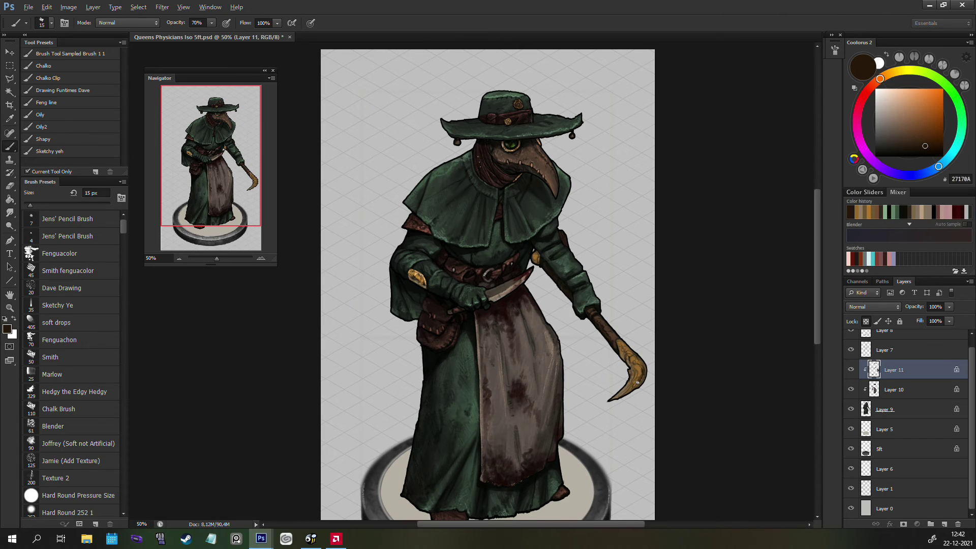
{"action": "left_click_drag", "start_coordinate": [638, 383], "coordinate": [612, 400]}
Step: Lighten the sampled blade ochre to light orange, then pale yellow, with a 9 px brush
{"action": "left_click", "coordinate": [646, 364], "text": "alt"}
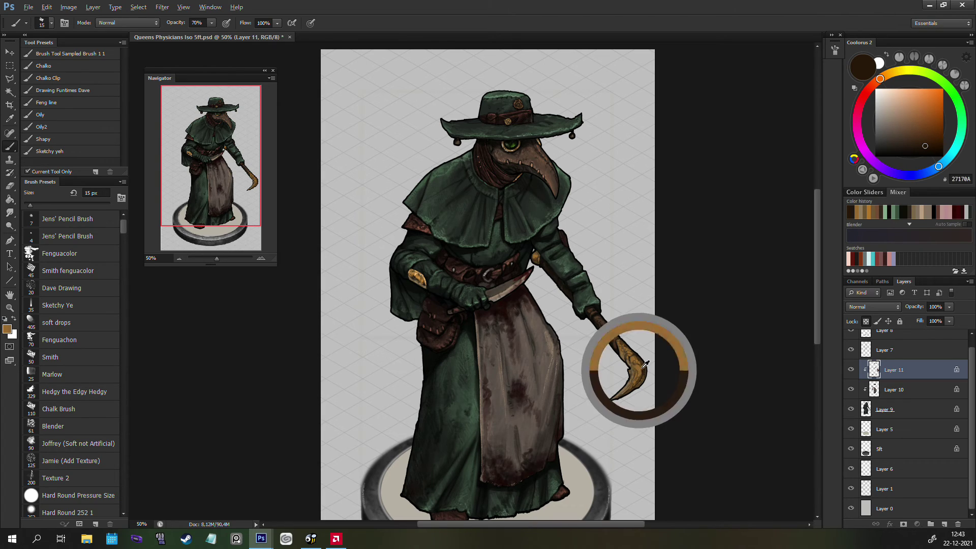
{"action": "left_click_drag", "start_coordinate": [921, 126], "coordinate": [925, 97]}
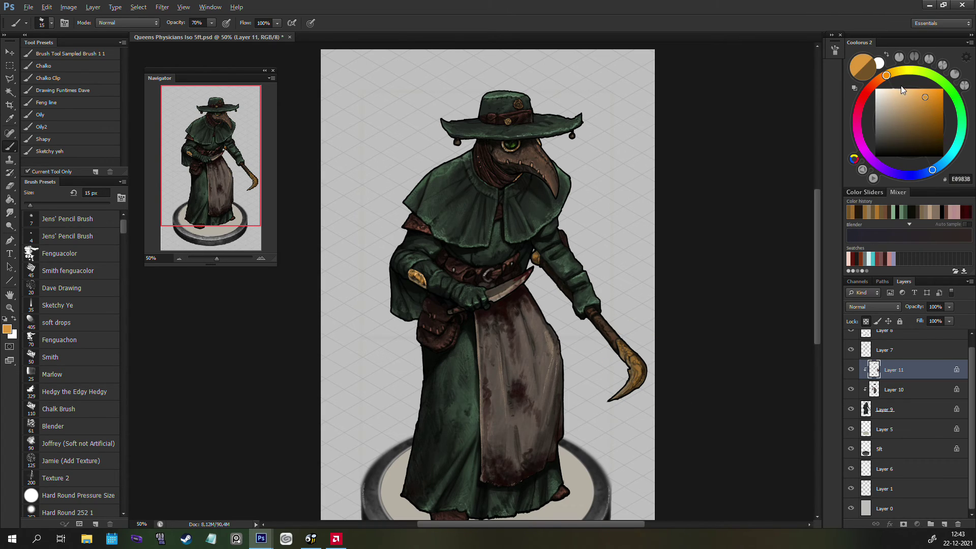
{"action": "key", "text": "bracketleft"}
{"action": "key", "text": "bracketleft"}
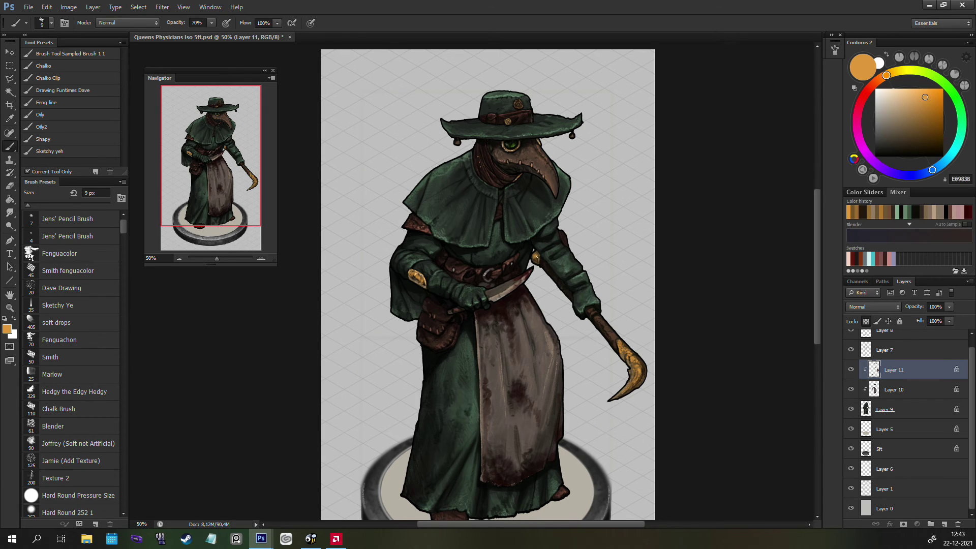
{"action": "left_click_drag", "start_coordinate": [924, 106], "coordinate": [897, 71]}
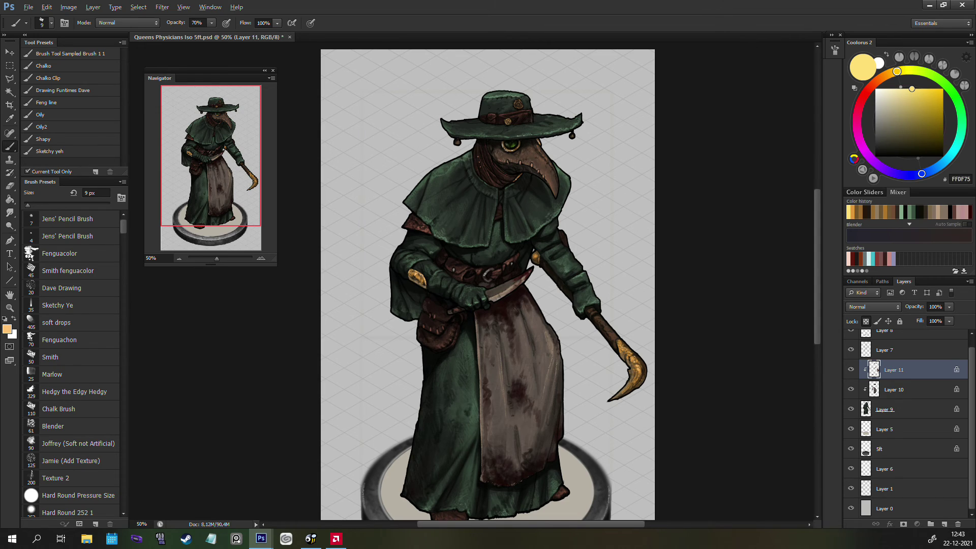
{"action": "key", "text": "shift+b"}
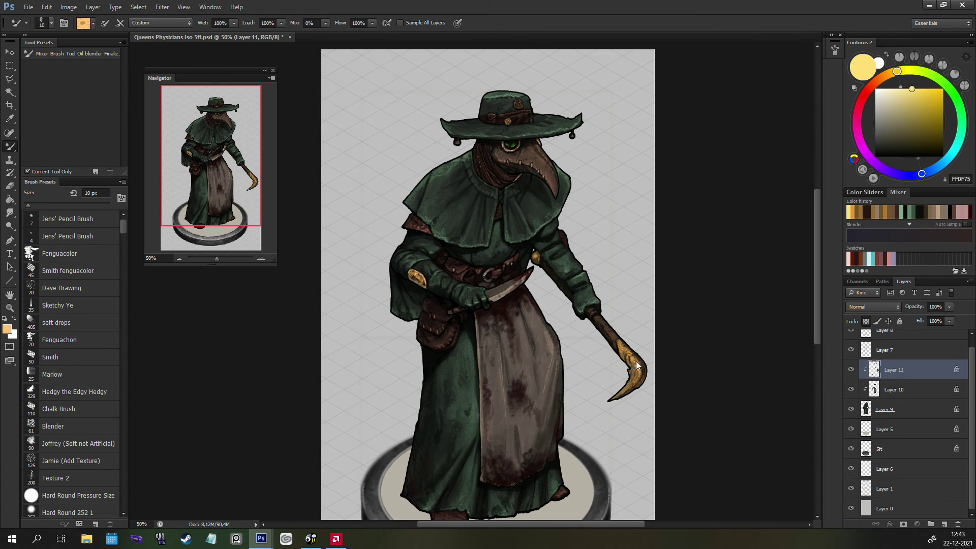
{"action": "key", "text": "ctrl+t"}
Step: Cancel the transform and dodge the golden hook's inner curve with a 15 px dodge brush
{"action": "left_click", "coordinate": [496, 23]}
{"action": "key", "text": "o"}
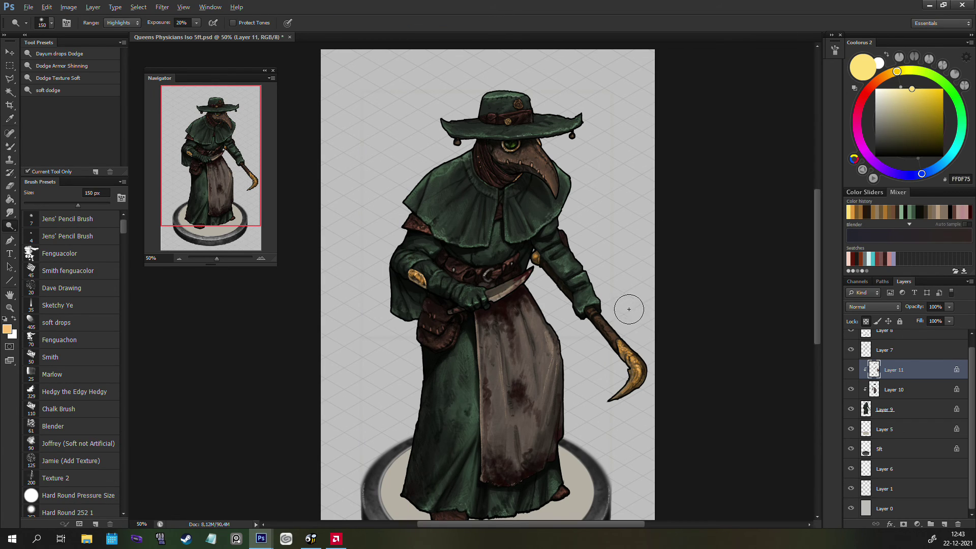
{"action": "left_click", "coordinate": [73, 54]}
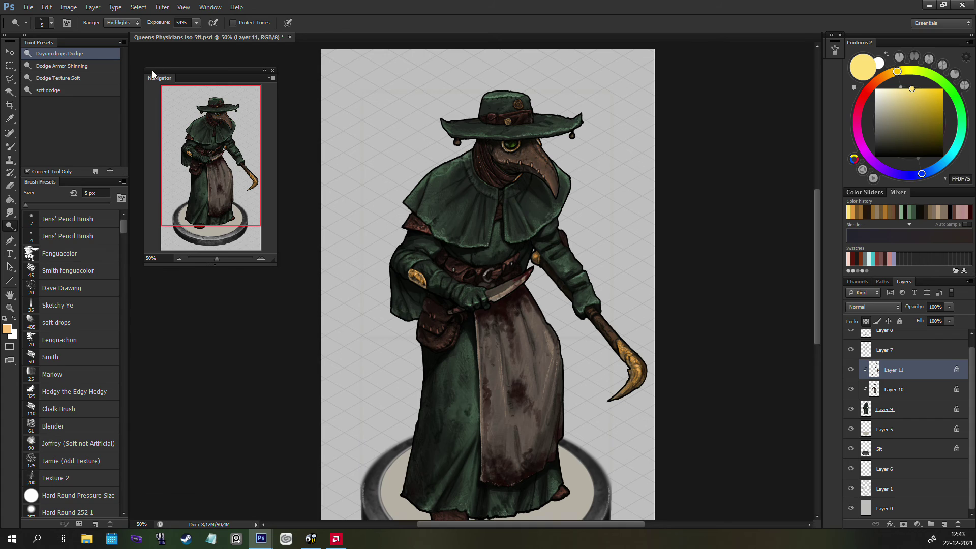
{"action": "key", "text": "bracketright"}
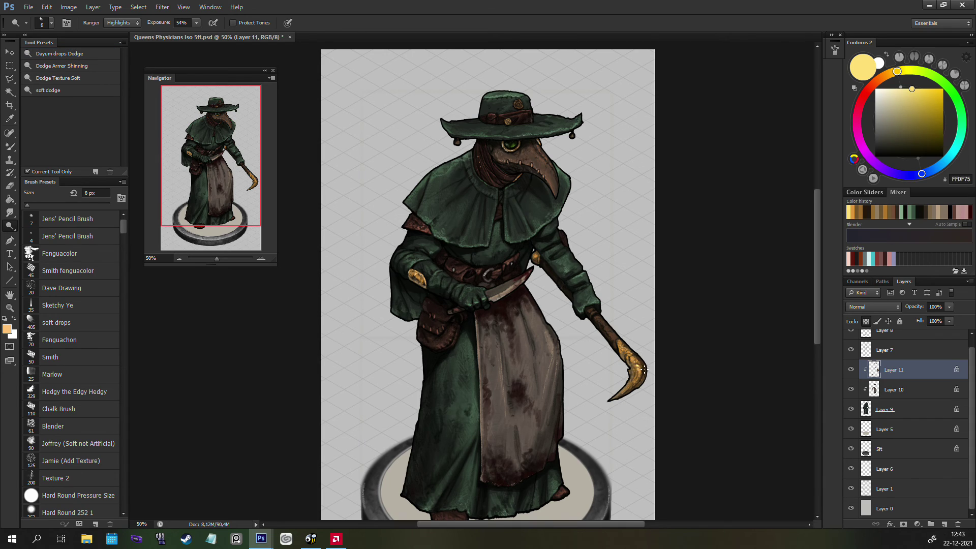
{"action": "key", "text": "bracketright"}
{"action": "key", "text": "bracketright"}
{"action": "key", "text": "bracketright"}
{"action": "key", "text": "bracketright"}
{"action": "key", "text": "bracketright"}
{"action": "key", "text": "bracketright"}
{"action": "mouse_move", "coordinate": [640, 371]}
{"action": "left_mouse_down"}
{"action": "mouse_move", "coordinate": [617, 397]}
{"action": "mouse_move", "coordinate": [629, 385]}
{"action": "left_mouse_up"}
{"action": "key", "text": "ctrl+minus"}
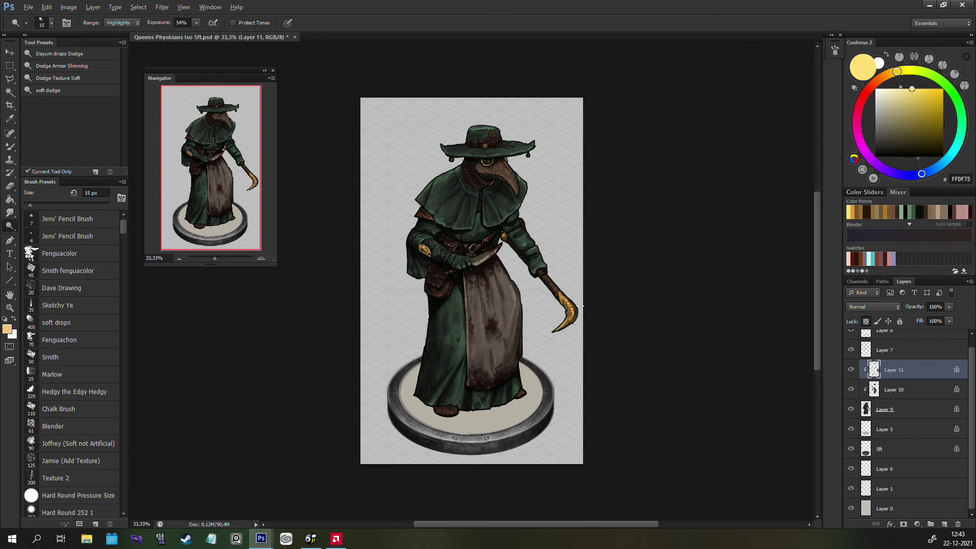
{"action": "scroll", "coordinate": [581, 305], "scroll_direction": "up", "scroll_amount": 1}
{"action": "key", "text": "b"}
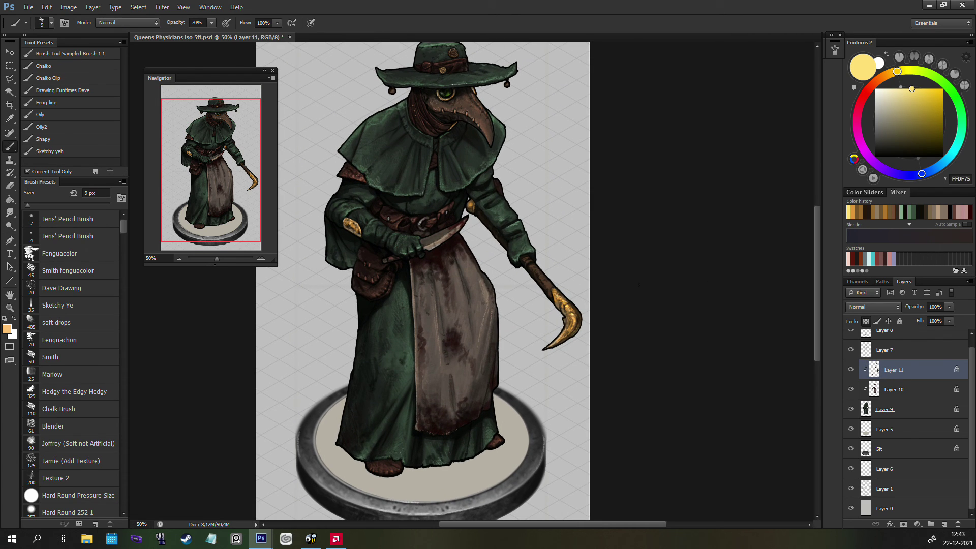
{"action": "left_click", "coordinate": [905, 388]}
{"action": "left_click", "coordinate": [851, 369]}
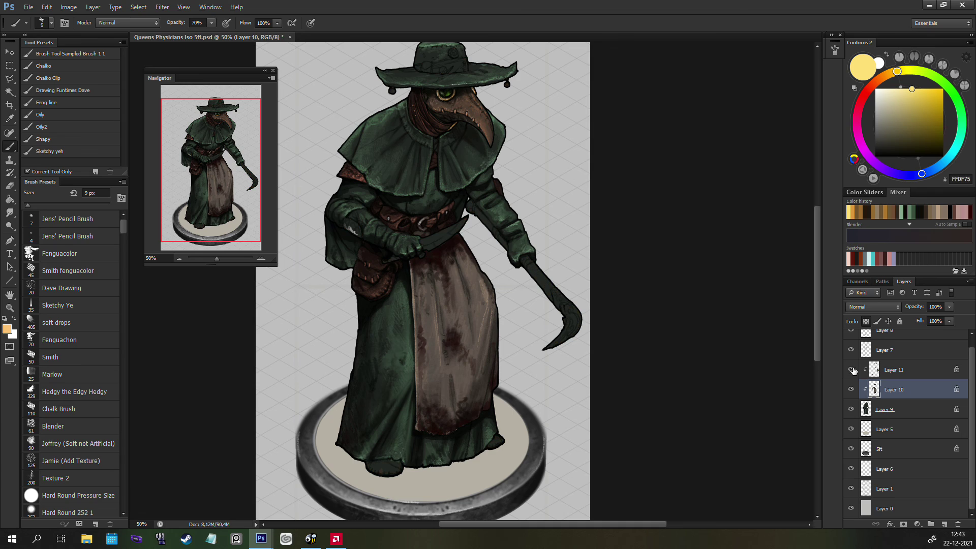
{"action": "left_click", "coordinate": [852, 370]}
{"action": "left_click", "coordinate": [897, 370]}
{"action": "left_click", "coordinate": [552, 283], "text": "alt"}
{"action": "left_click", "coordinate": [909, 120]}
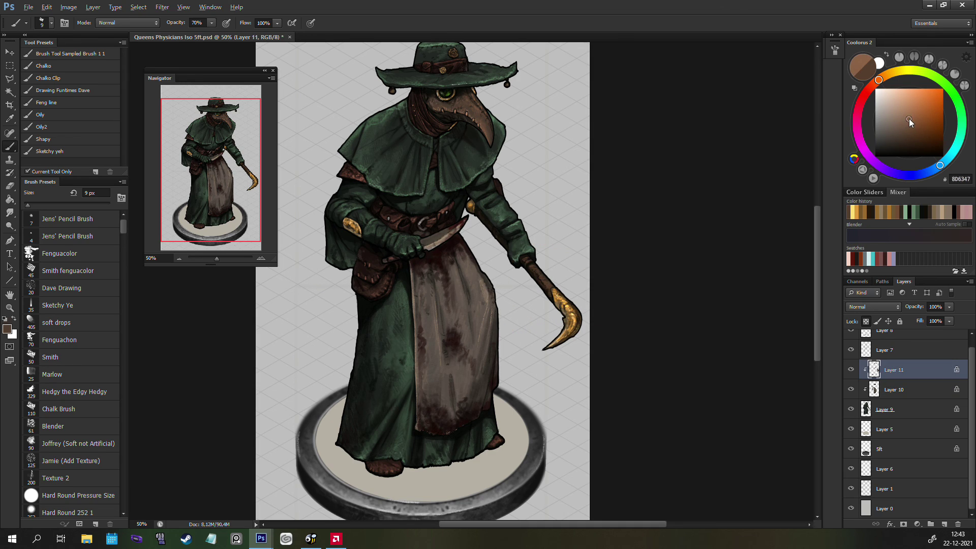
{"action": "left_click_drag", "start_coordinate": [909, 119], "coordinate": [913, 108]}
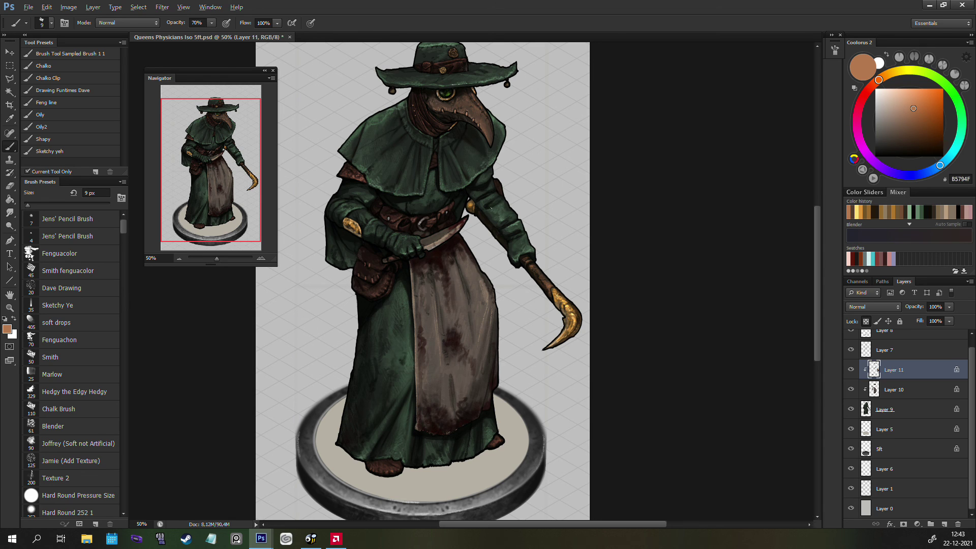
{"action": "left_click", "coordinate": [489, 219], "text": "ctrl"}
{"action": "left_click", "coordinate": [491, 217], "text": "alt"}
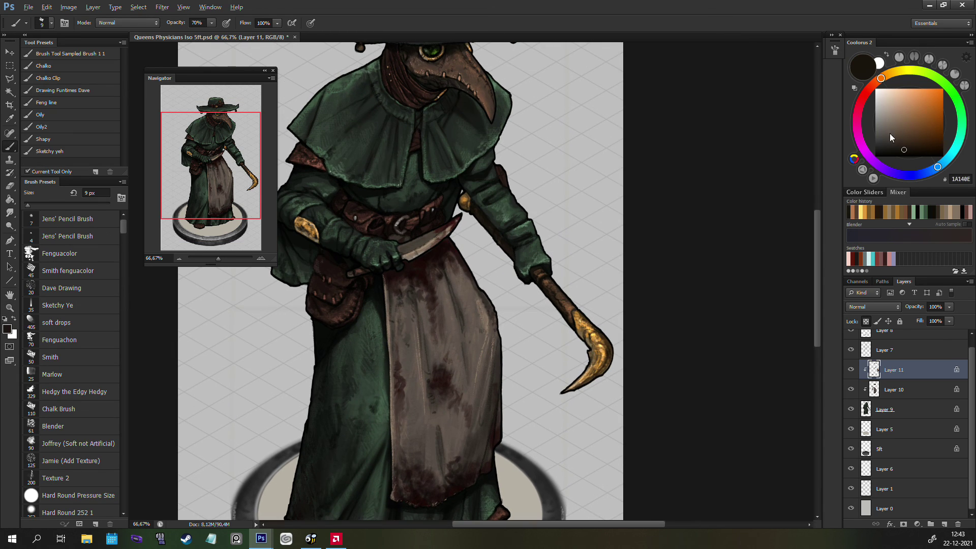
{"action": "left_click", "coordinate": [898, 148]}
{"action": "left_click_drag", "start_coordinate": [898, 149], "coordinate": [891, 129]}
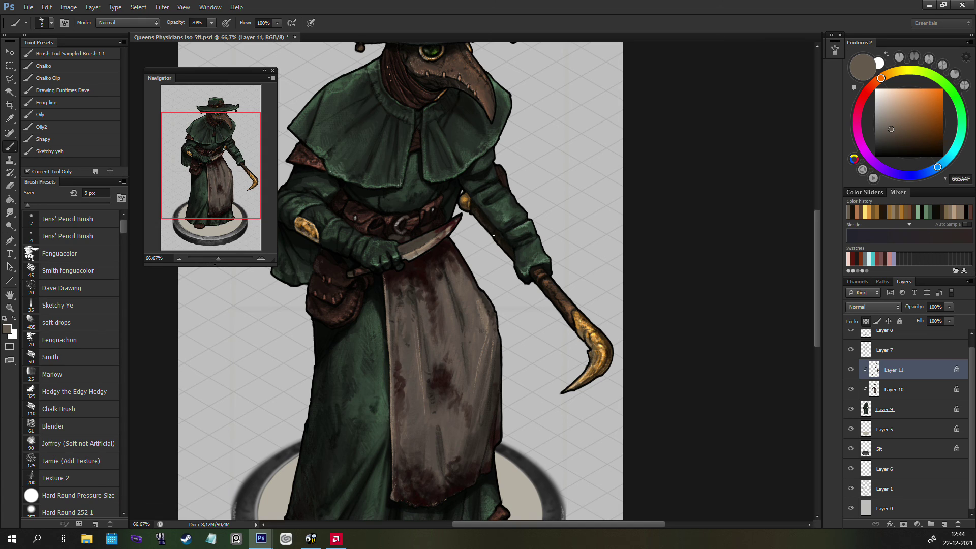
{"action": "key", "text": "z"}
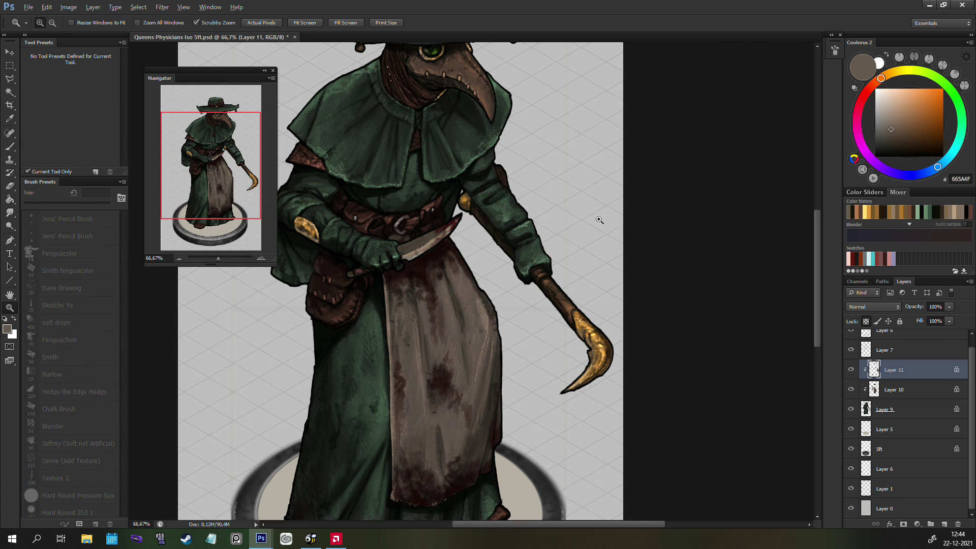
{"action": "left_click", "coordinate": [541, 316], "text": "alt"}
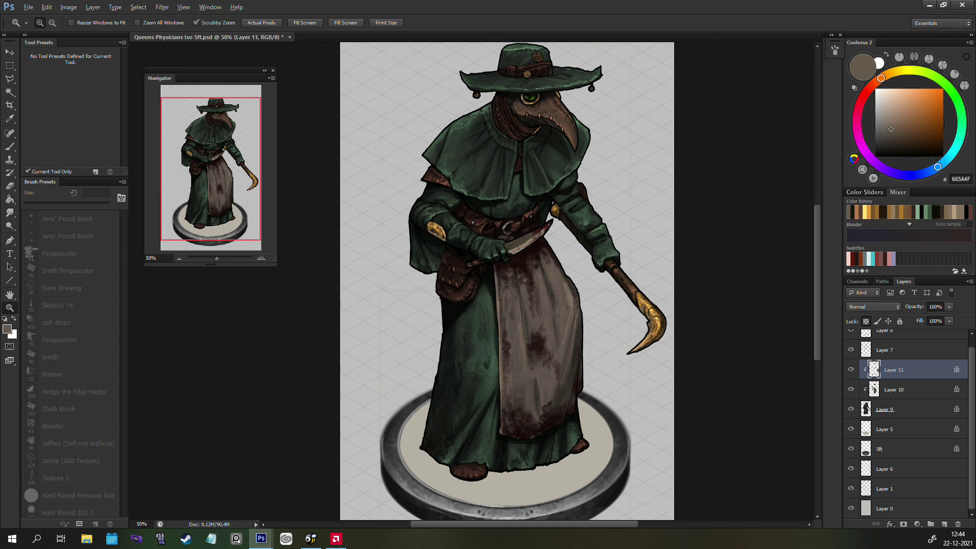
{"action": "key", "text": "alt+Tab"}
{"action": "left_click", "coordinate": [70, 166]}
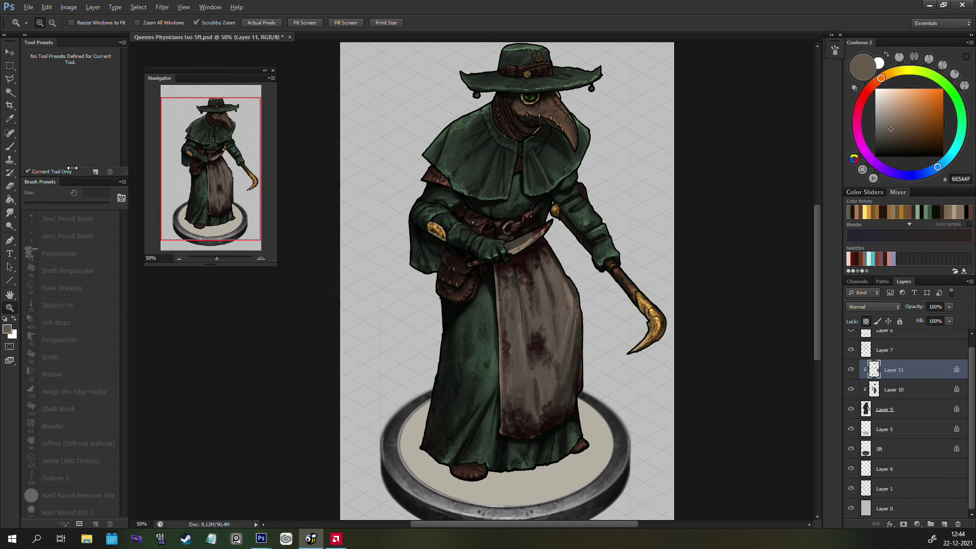